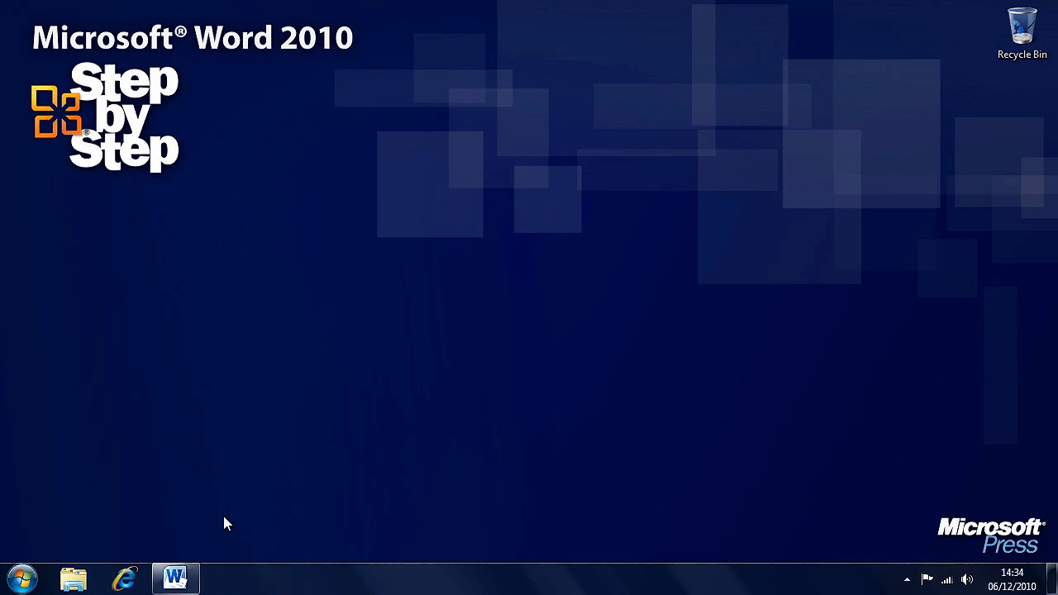
- Restore the Authors_start document window from the taskbar
{"action": "left_click", "coordinate": [174, 578]}
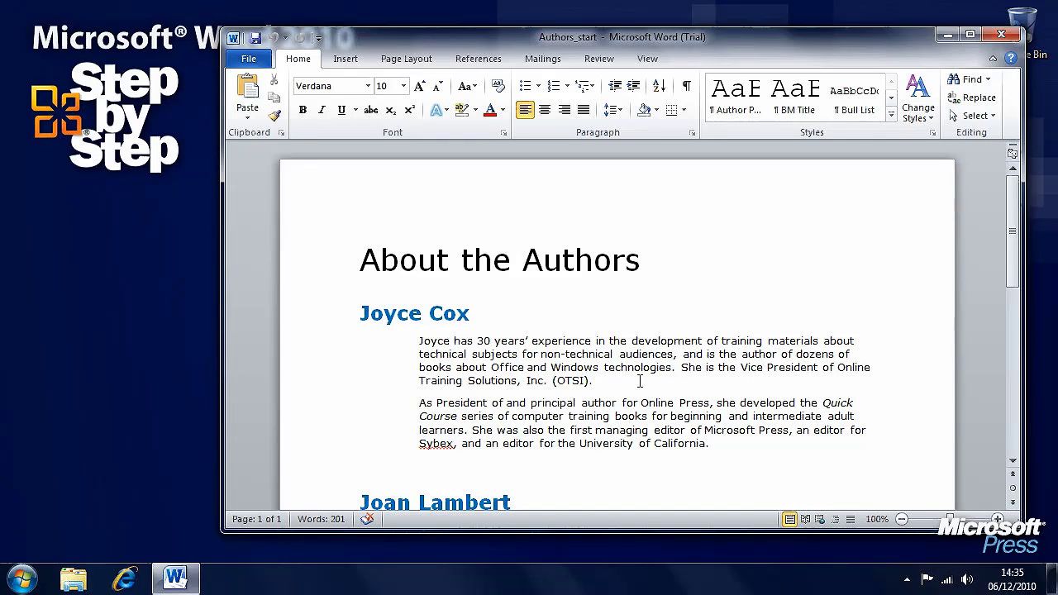
- Insert the first author's photo from Documents > Chapter05 at the start of her biography paragraph
{"action": "left_click", "coordinate": [345, 59]}
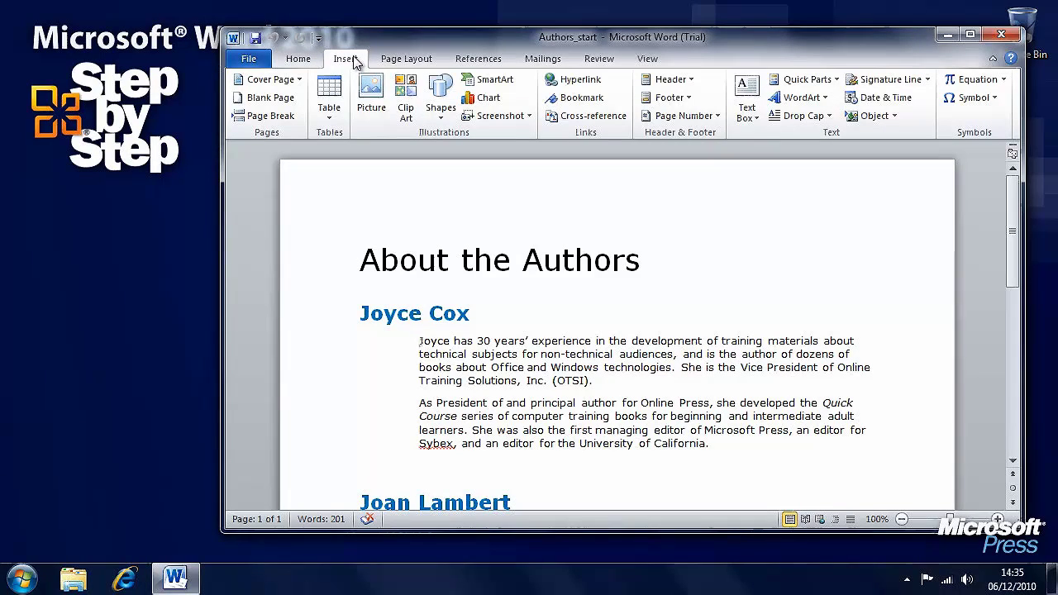
{"action": "left_click", "coordinate": [372, 99]}
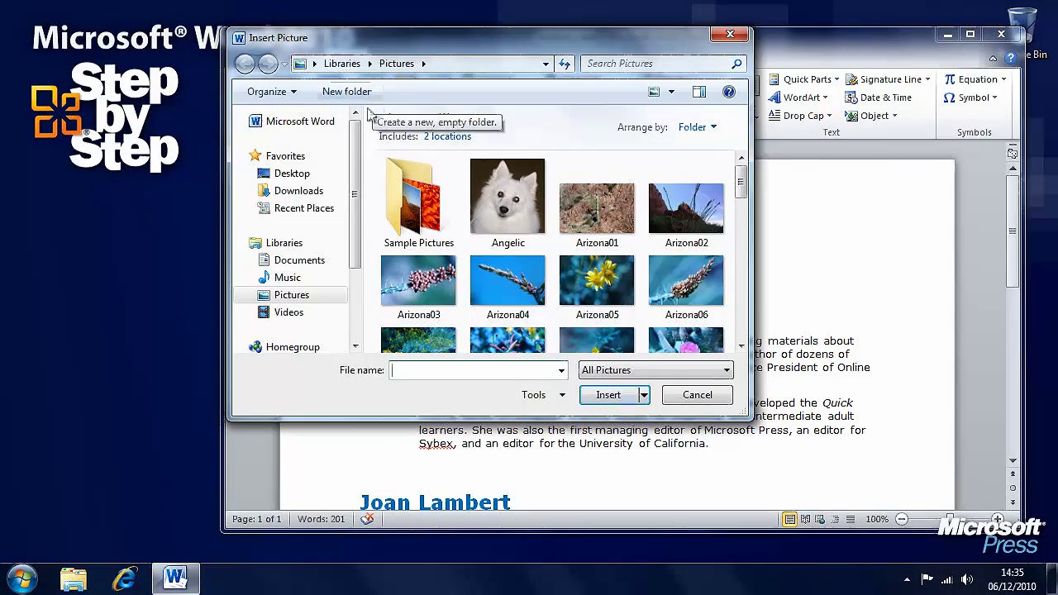
{"action": "left_click", "coordinate": [315, 265]}
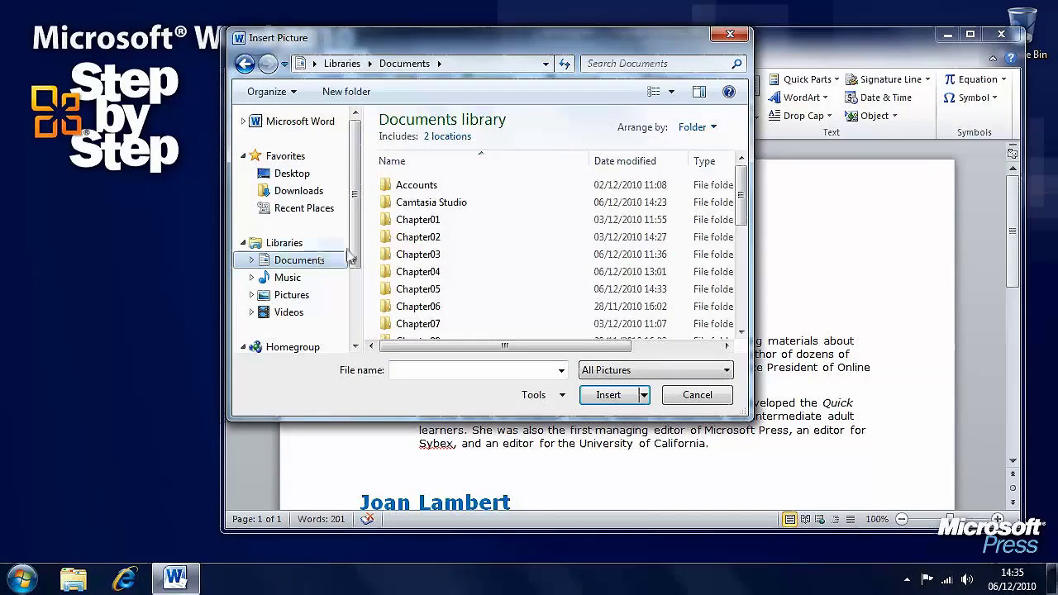
{"action": "double_click", "coordinate": [439, 294]}
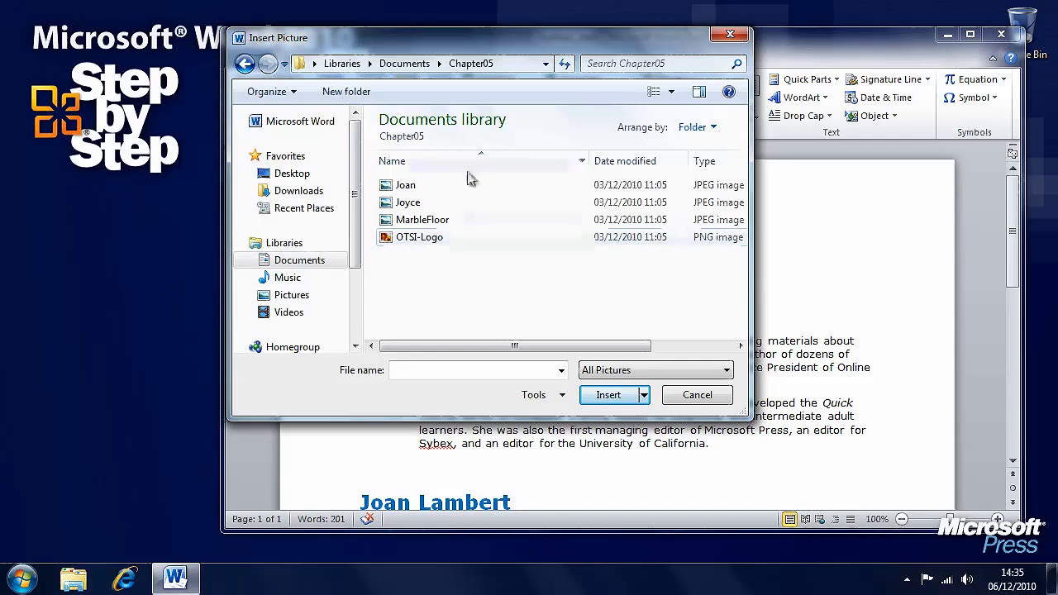
{"action": "left_click", "coordinate": [406, 203]}
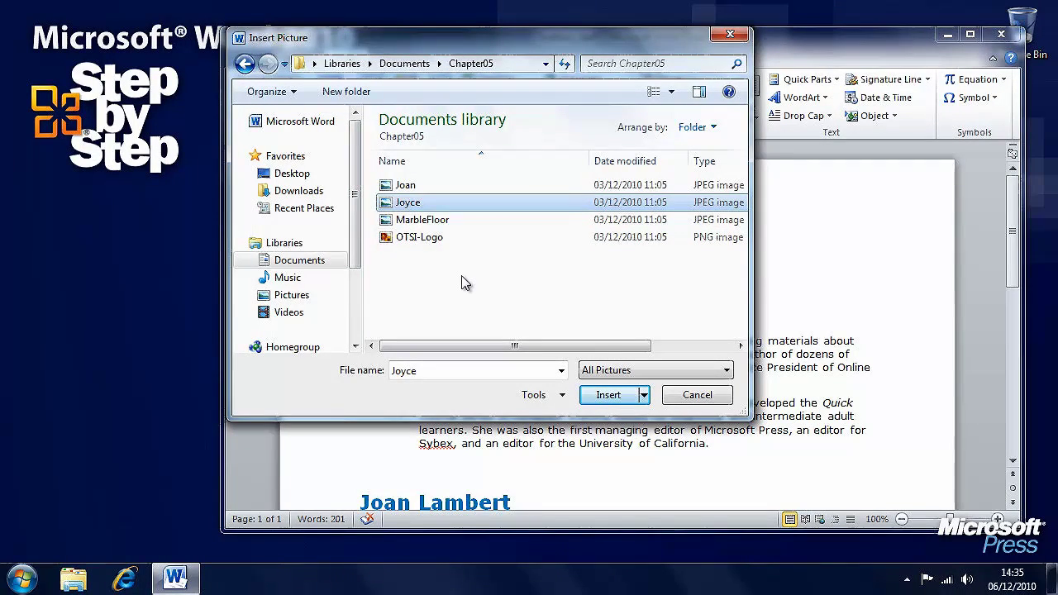
{"action": "left_click", "coordinate": [626, 397]}
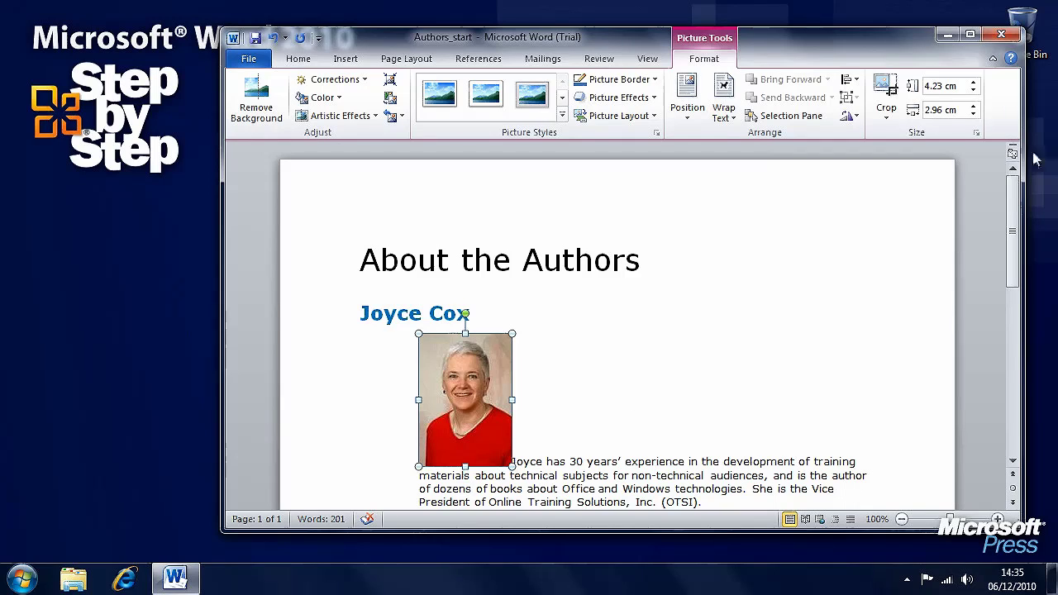
- Crop the bottom of the author photo to 2.78 cm high, leaving head and shoulders
{"action": "left_click_drag", "start_coordinate": [1014, 196], "coordinate": [1014, 231]}
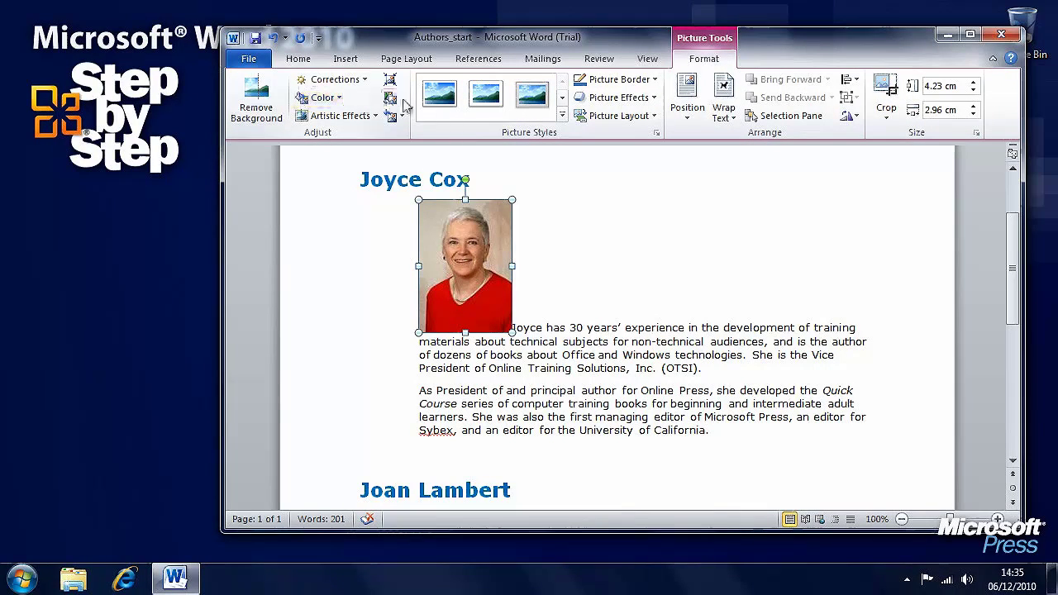
{"action": "left_click", "coordinate": [888, 95]}
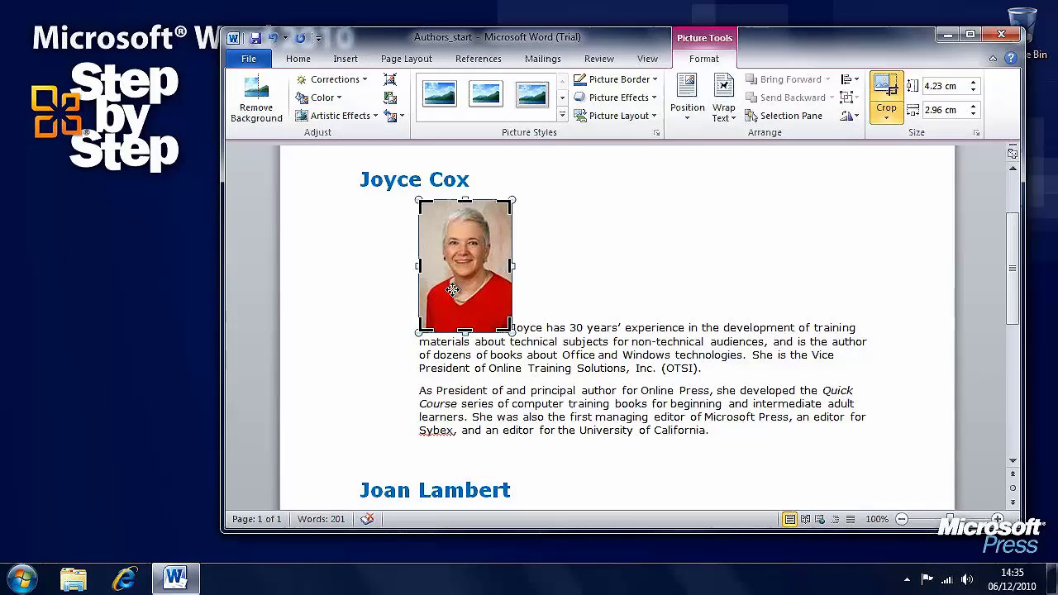
{"action": "left_click_drag", "start_coordinate": [464, 332], "coordinate": [466, 288]}
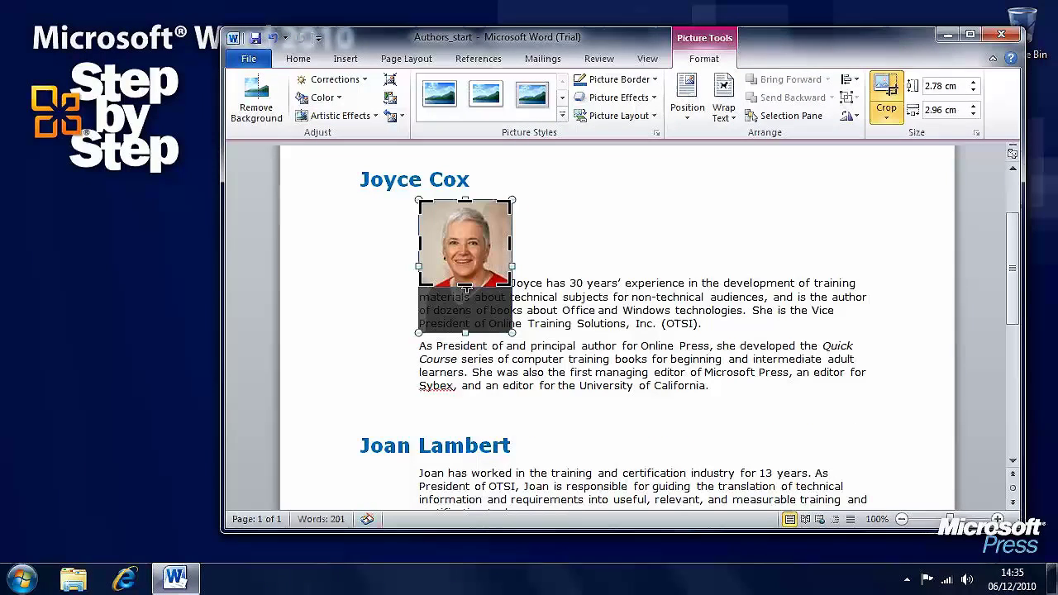
{"action": "left_click", "coordinate": [538, 258]}
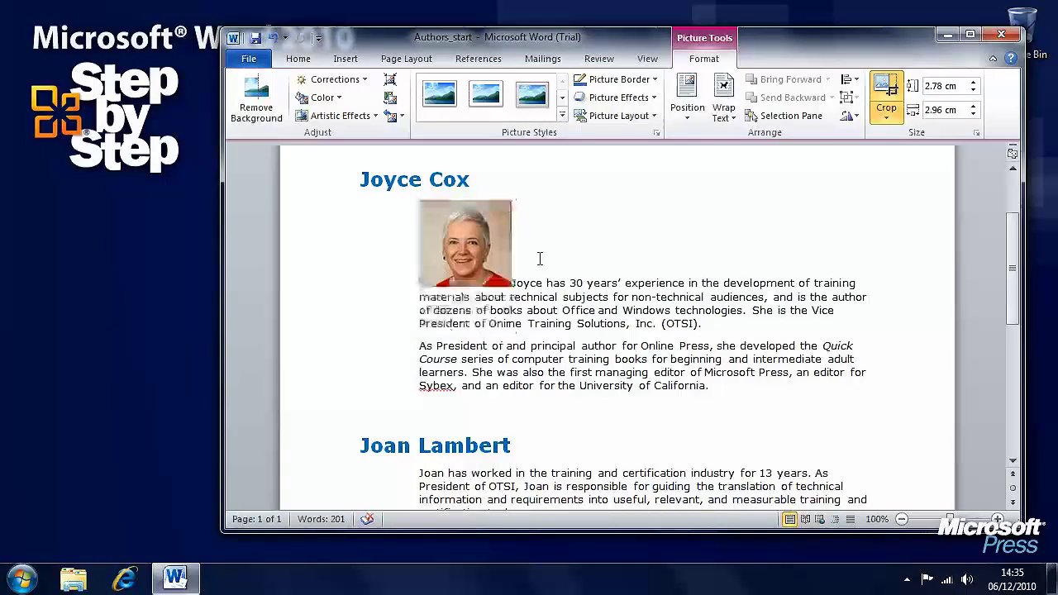
{"action": "left_click", "coordinate": [484, 253]}
{"action": "left_click", "coordinate": [884, 90]}
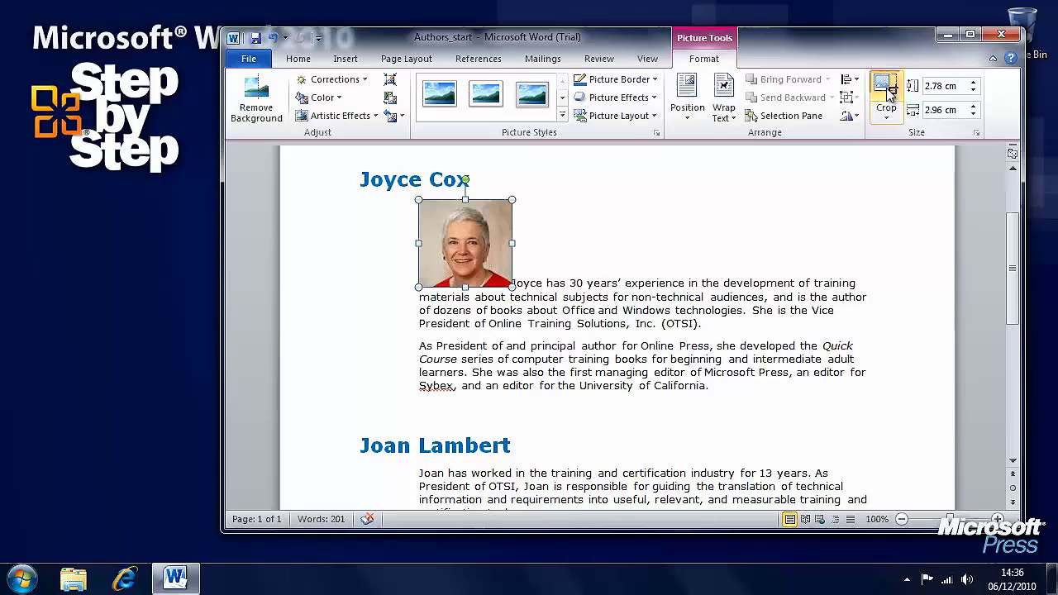
{"action": "left_click", "coordinate": [565, 251]}
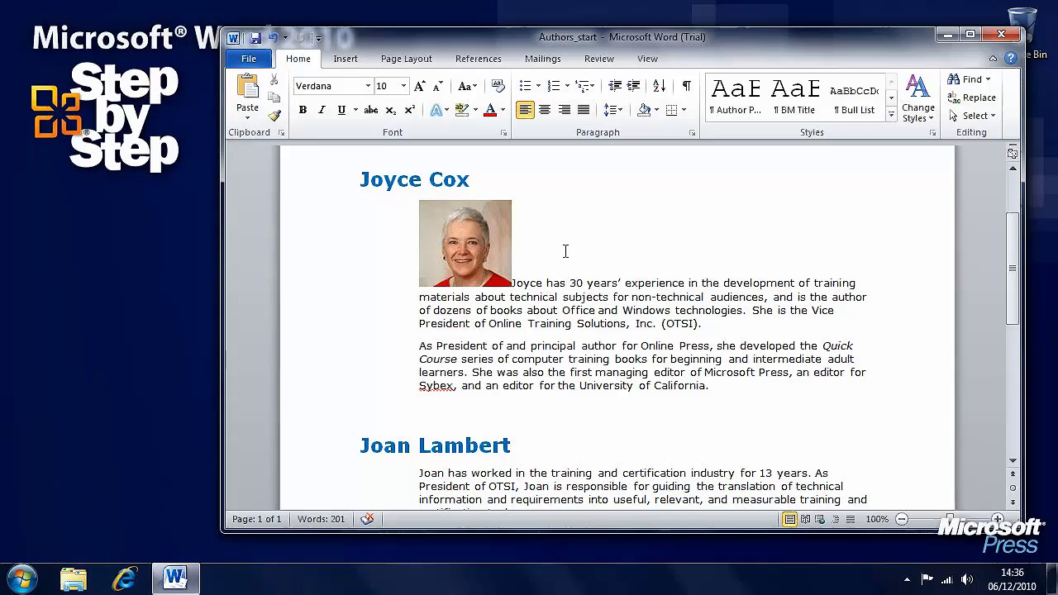
{"action": "left_click", "coordinate": [471, 248]}
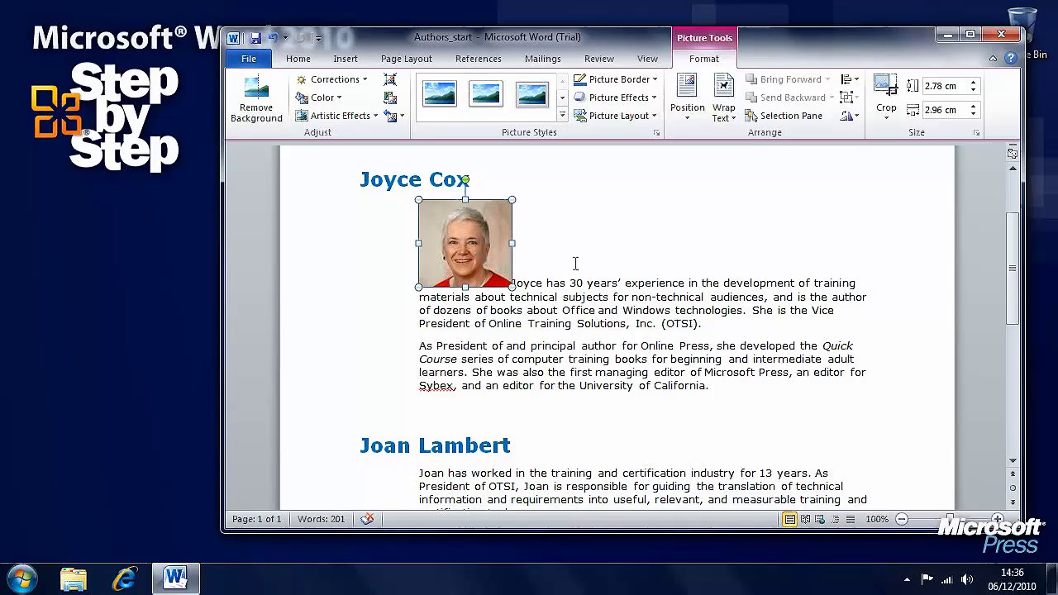
- Set the author photo to Square text wrapping so her biography flows beside it
{"action": "left_click", "coordinate": [690, 112]}
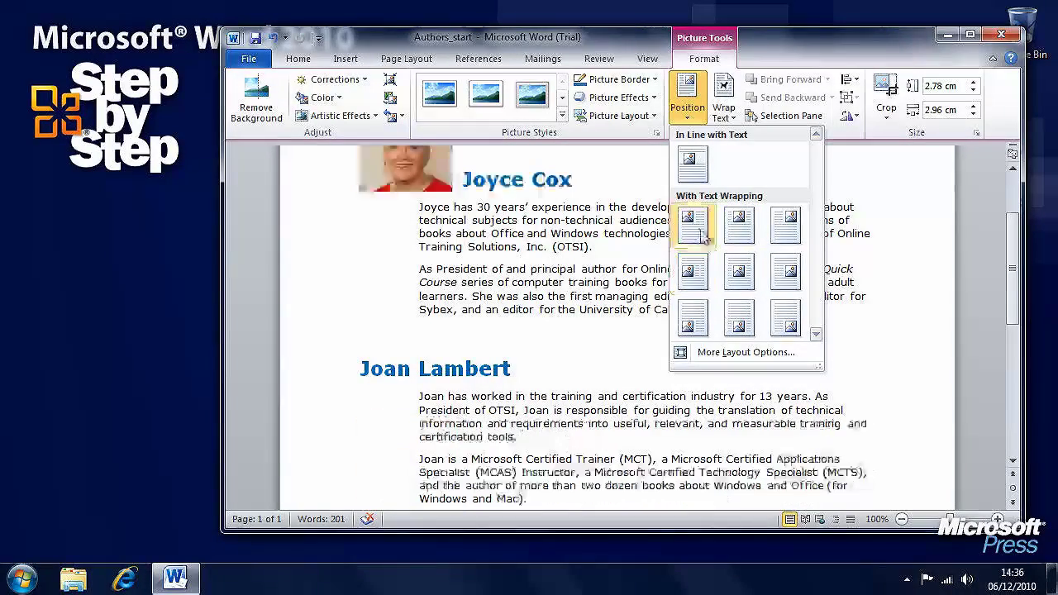
{"action": "left_click", "coordinate": [726, 114]}
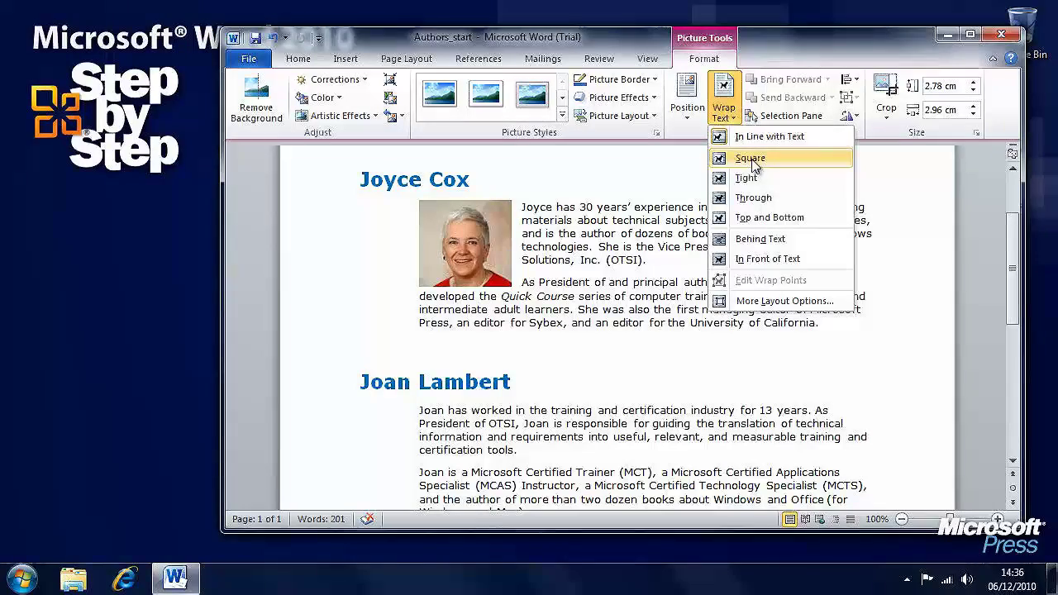
{"action": "left_click", "coordinate": [752, 159]}
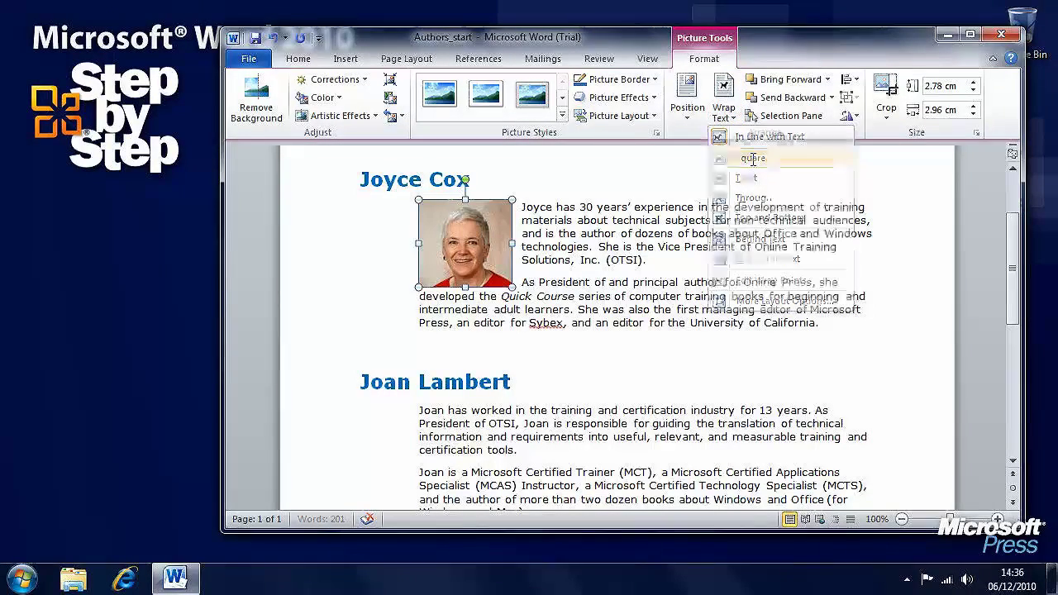
{"action": "left_click", "coordinate": [860, 328]}
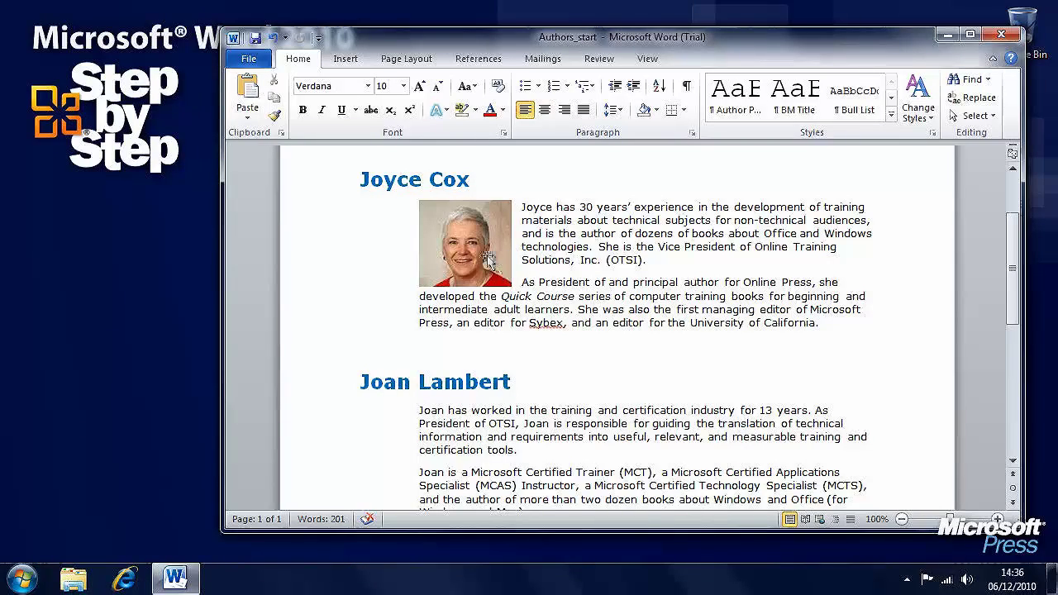
{"action": "left_click_drag", "start_coordinate": [1007, 249], "coordinate": [1008, 332]}
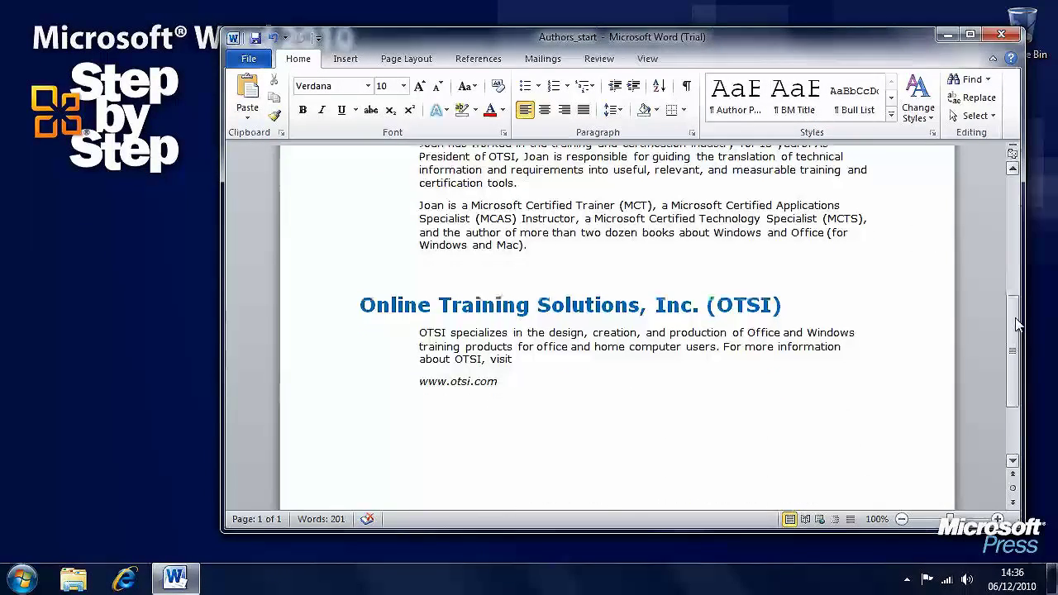
- Insert the OTSI-Logo picture just before the OTSI heading
{"action": "left_click", "coordinate": [419, 332]}
{"action": "left_click", "coordinate": [345, 58]}
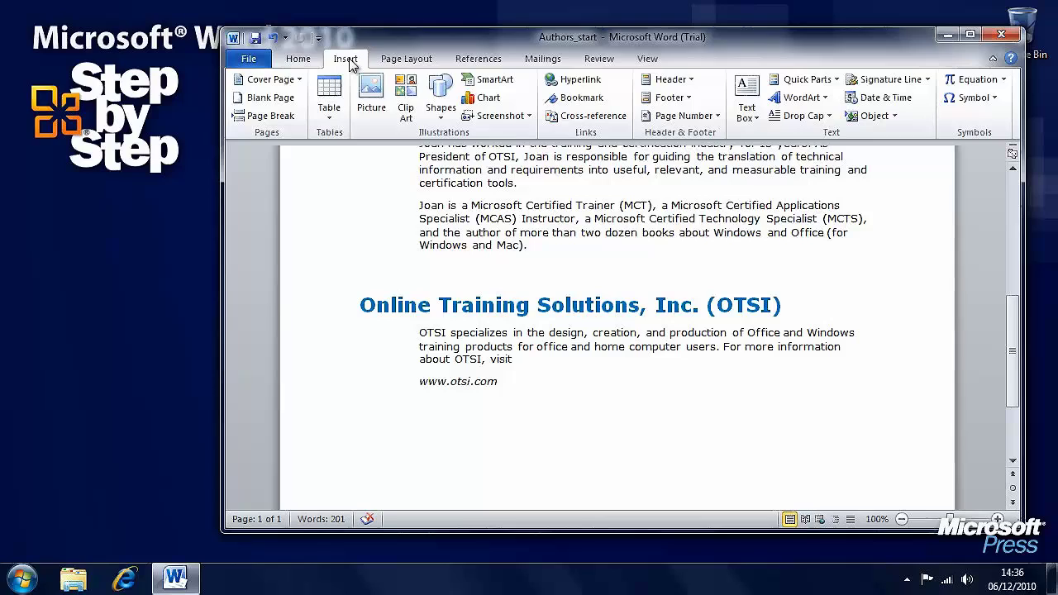
{"action": "left_click", "coordinate": [375, 107]}
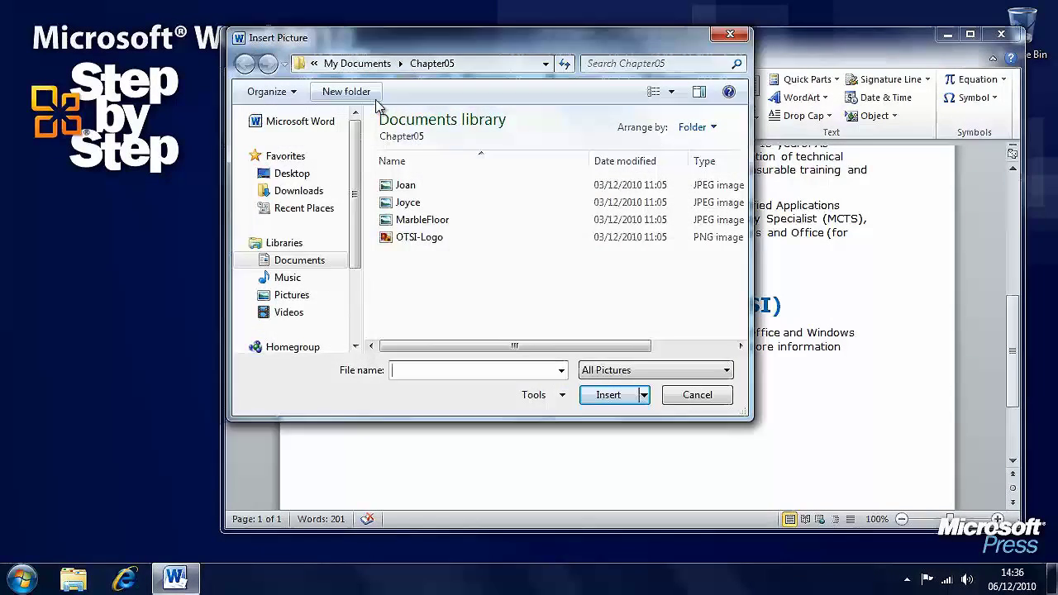
{"action": "left_click", "coordinate": [431, 238]}
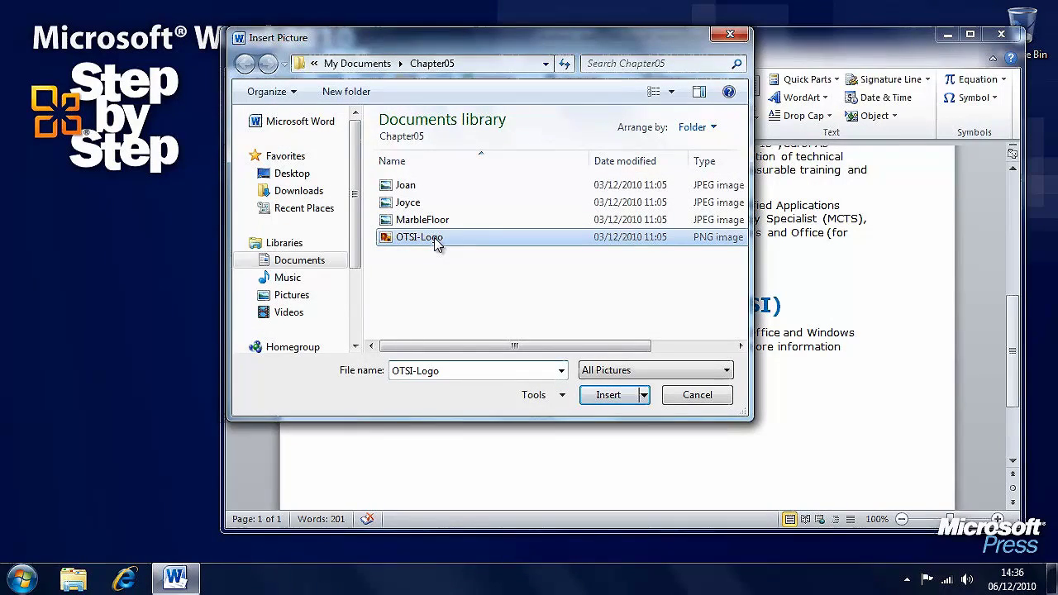
{"action": "left_click", "coordinate": [614, 394]}
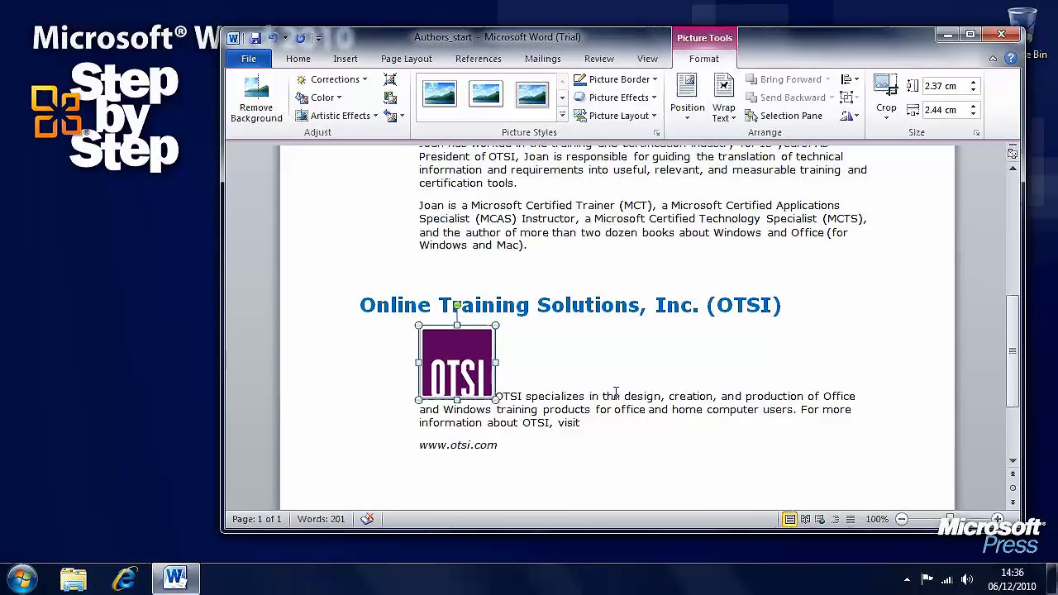
- Give the OTSI logo Square wrapping and move it down beside the OTSI paragraph
{"action": "left_click", "coordinate": [723, 98]}
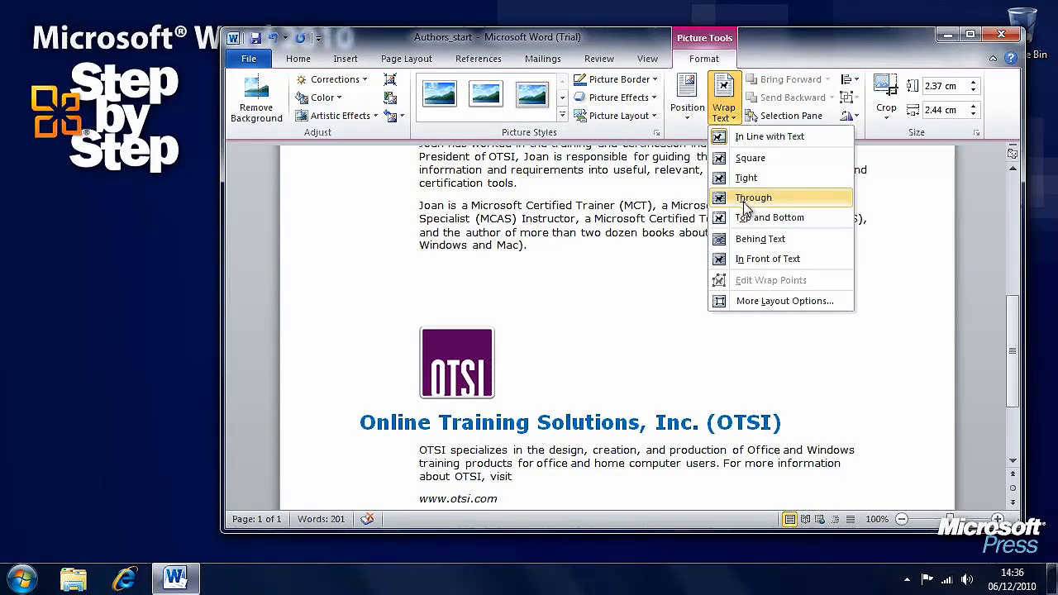
{"action": "left_click", "coordinate": [750, 157]}
{"action": "scroll", "coordinate": [558, 347], "scroll_direction": "down", "scroll_amount": 2}
{"action": "scroll", "coordinate": [559, 347], "scroll_direction": "up", "scroll_amount": 1}
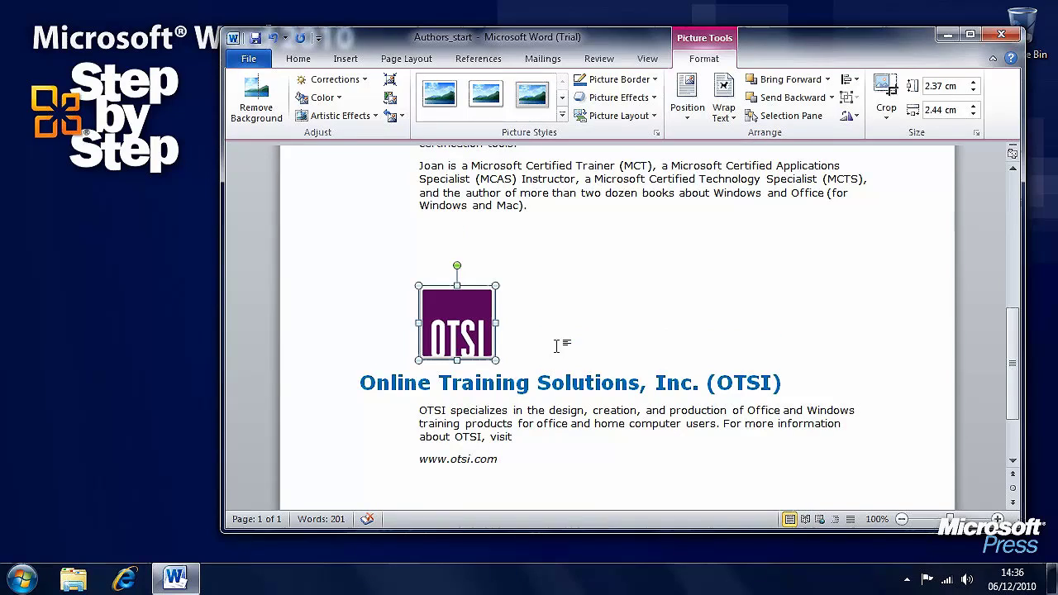
{"action": "mouse_move", "coordinate": [468, 329]}
{"action": "left_mouse_down"}
{"action": "mouse_move", "coordinate": [406, 415]}
{"action": "mouse_move", "coordinate": [458, 420]}
{"action": "mouse_move", "coordinate": [452, 367]}
{"action": "mouse_move", "coordinate": [420, 296]}
{"action": "mouse_move", "coordinate": [451, 314]}
{"action": "mouse_move", "coordinate": [462, 354]}
{"action": "mouse_move", "coordinate": [471, 312]}
{"action": "left_mouse_up"}
{"action": "left_click", "coordinate": [649, 359]}
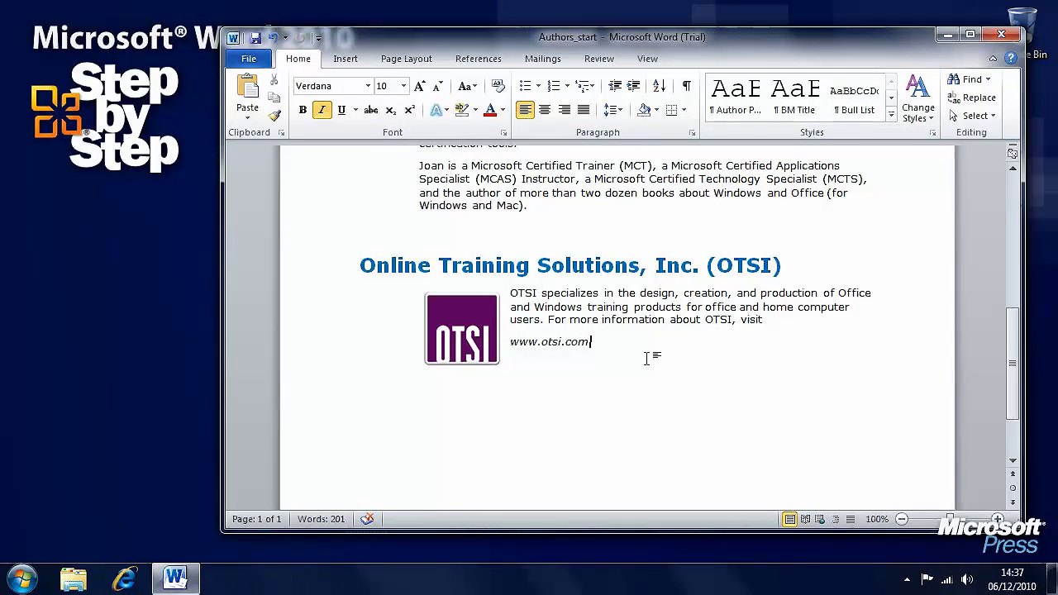
- Apply a Reflection picture effect so the OTSI logo is mirrored beneath itself
{"action": "left_click", "coordinate": [455, 316]}
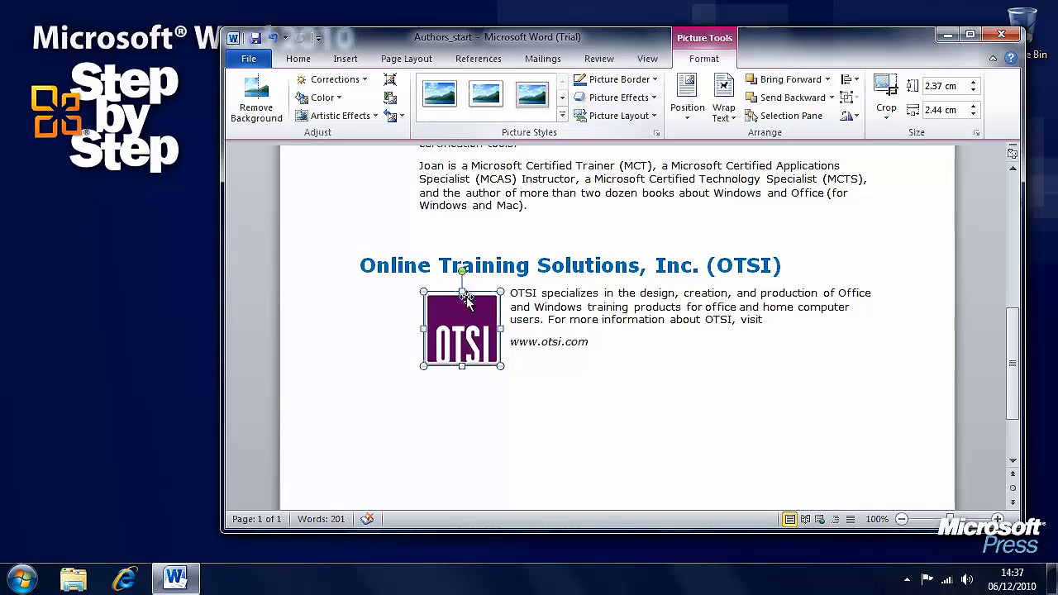
{"action": "left_click", "coordinate": [655, 79]}
{"action": "left_click", "coordinate": [655, 79]}
{"action": "left_click", "coordinate": [654, 98]}
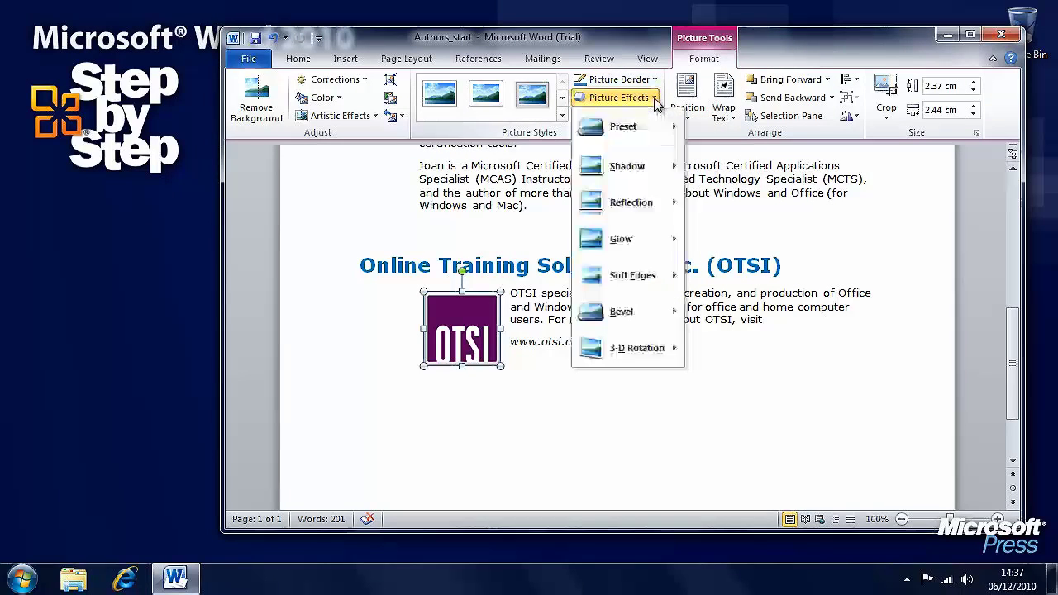
{"action": "mouse_move", "coordinate": [648, 129]}
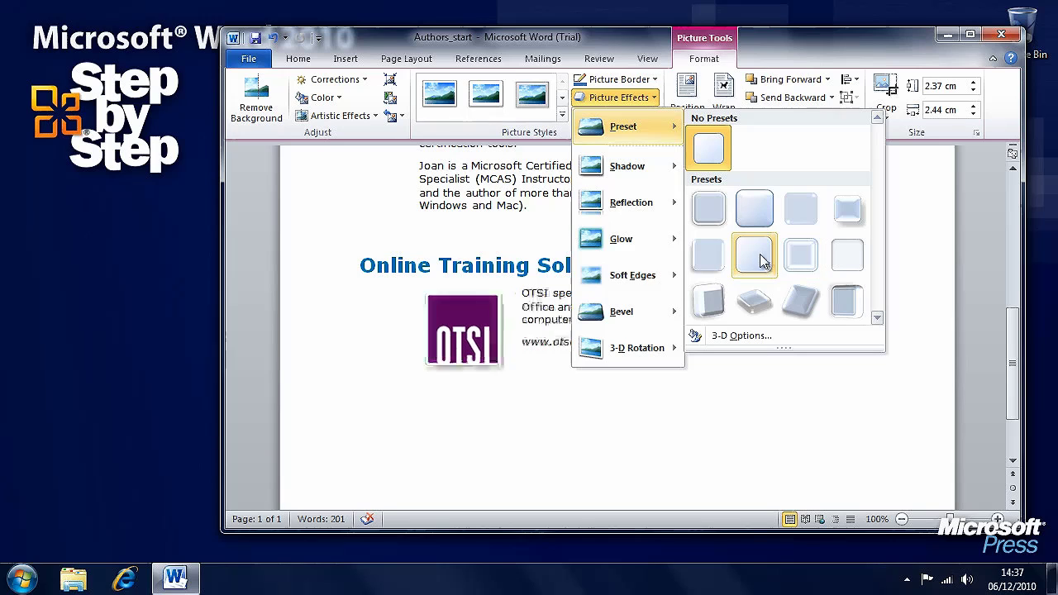
{"action": "mouse_move", "coordinate": [628, 174]}
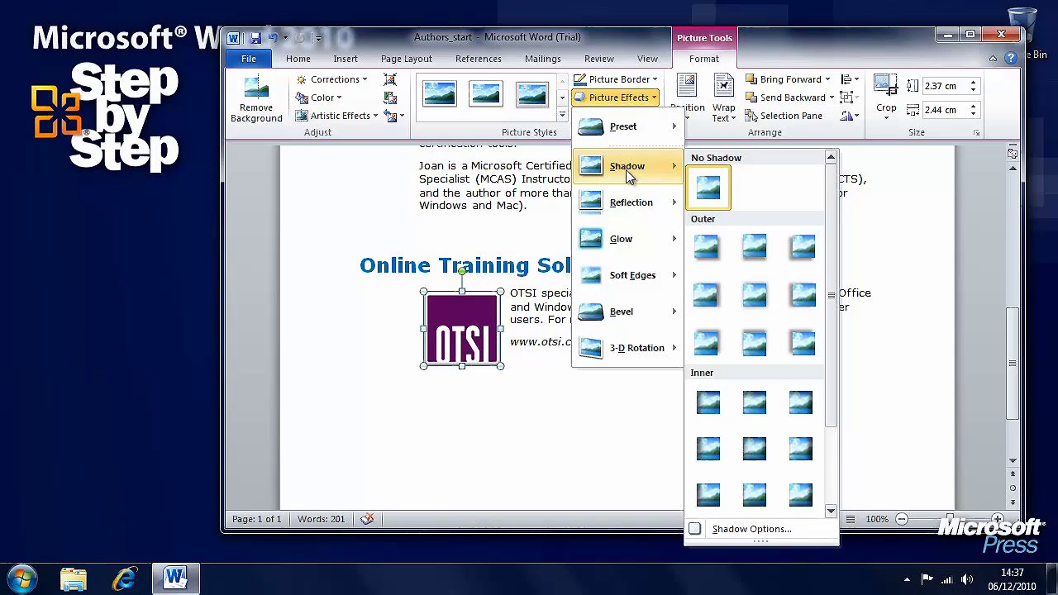
{"action": "mouse_move", "coordinate": [624, 311]}
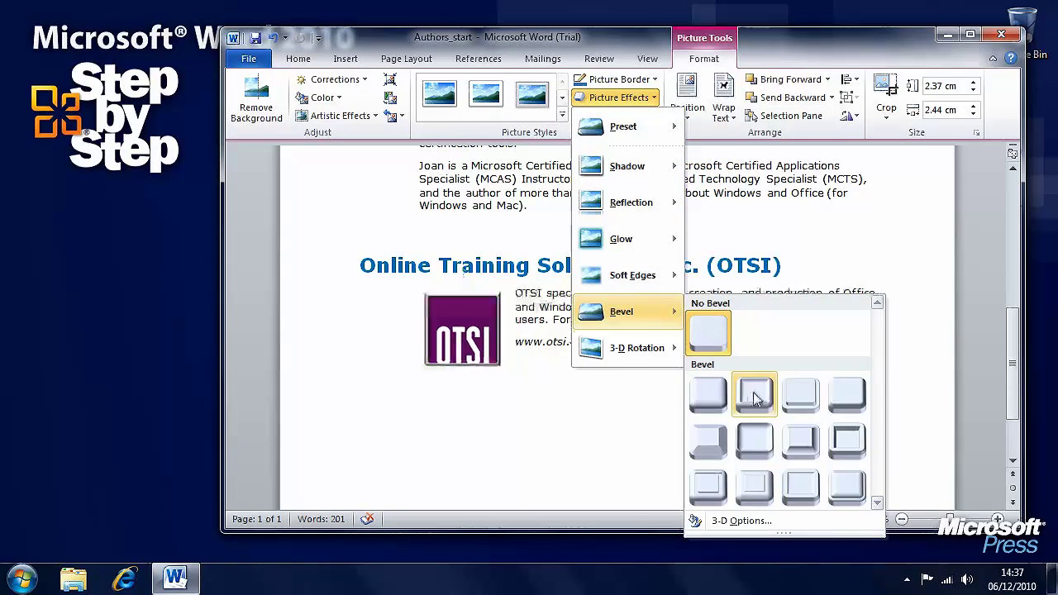
{"action": "mouse_move", "coordinate": [616, 276]}
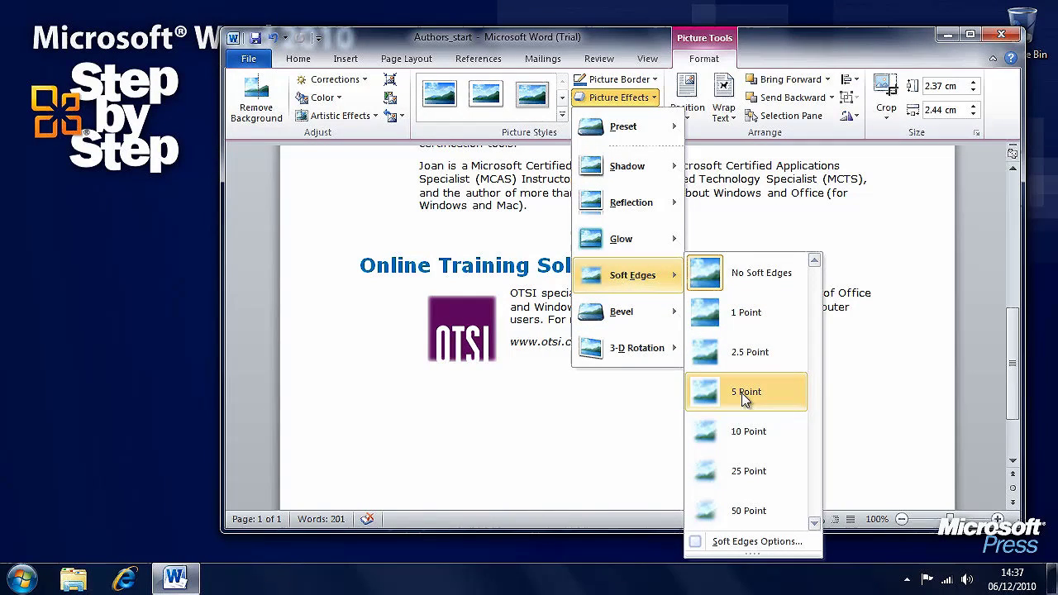
{"action": "mouse_move", "coordinate": [632, 205]}
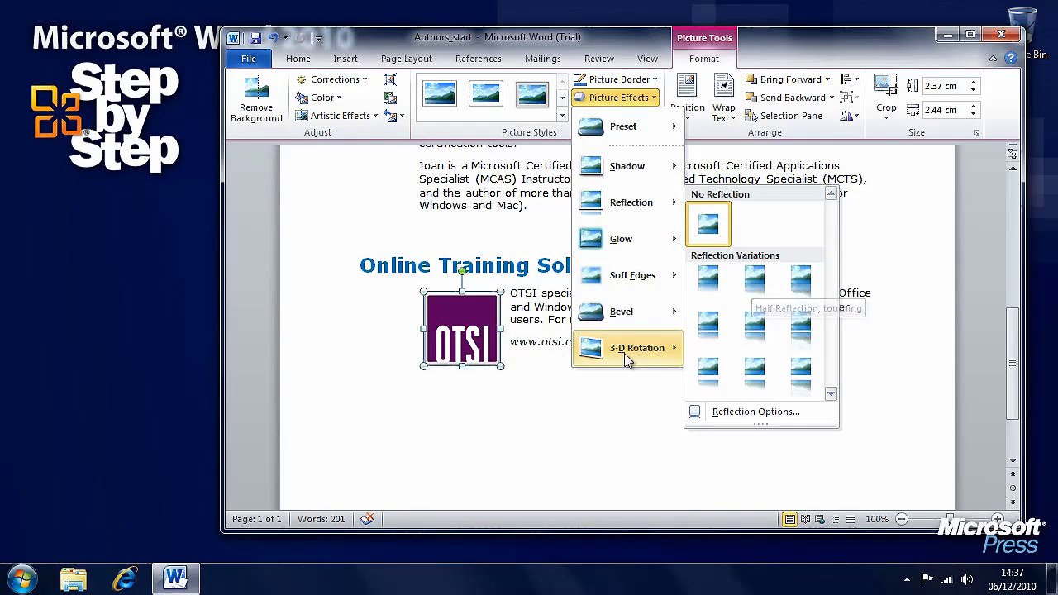
{"action": "mouse_move", "coordinate": [627, 355]}
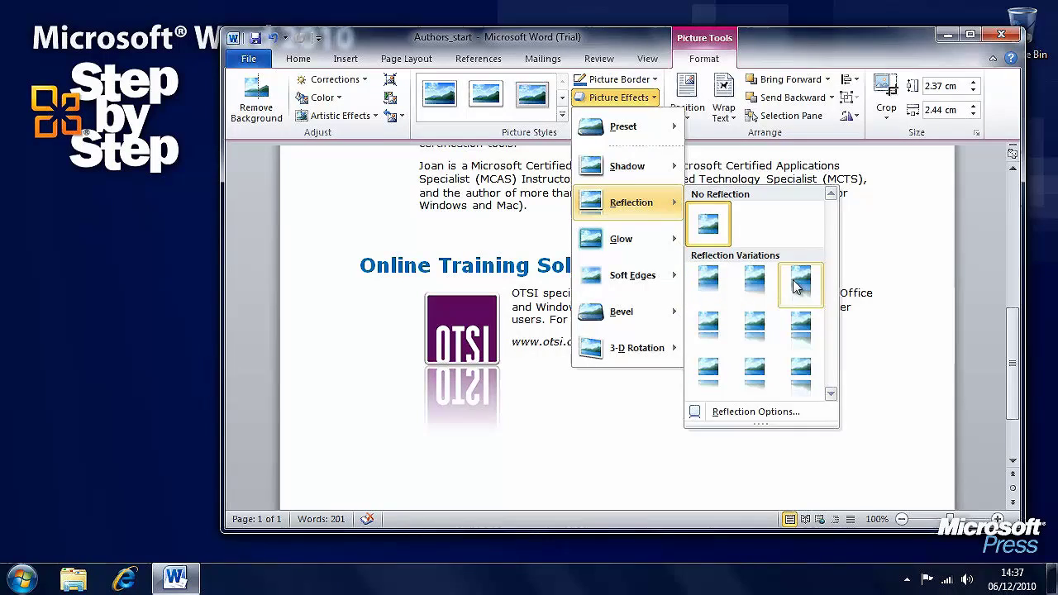
{"action": "left_click", "coordinate": [756, 282]}
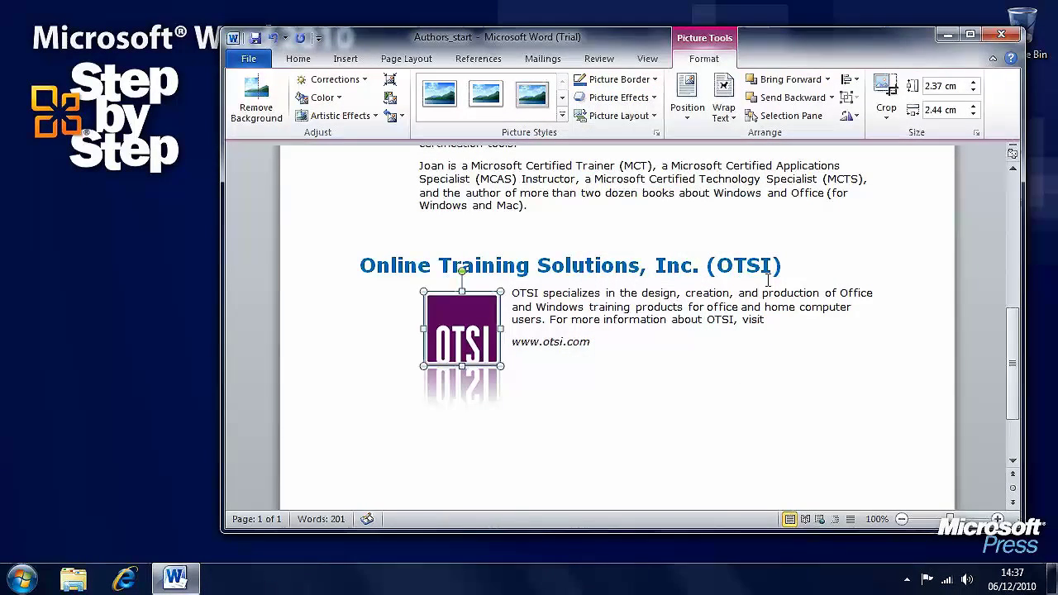
{"action": "left_click", "coordinate": [690, 393]}
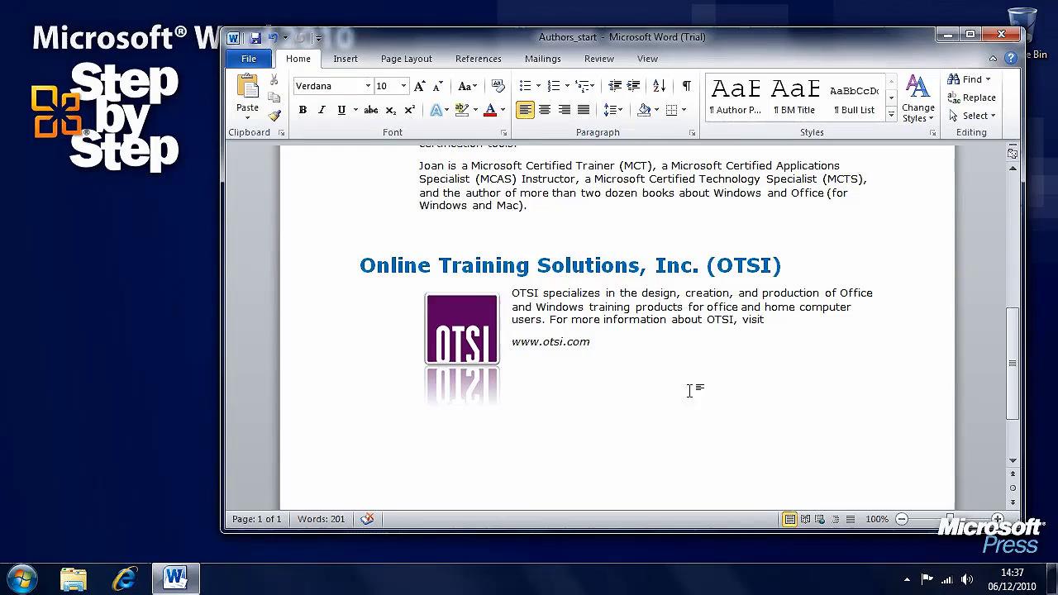
- Open Announcement_start from the Chapter05 folder and nudge its window up and left
{"action": "scroll", "coordinate": [690, 390], "scroll_direction": "up", "scroll_amount": 10}
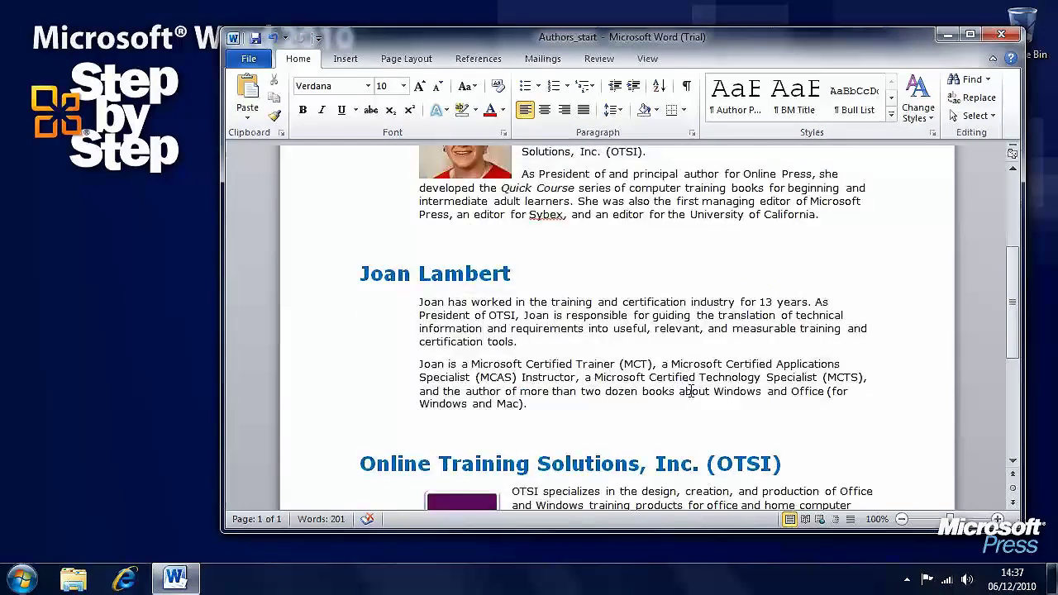
{"action": "left_click", "coordinate": [263, 63]}
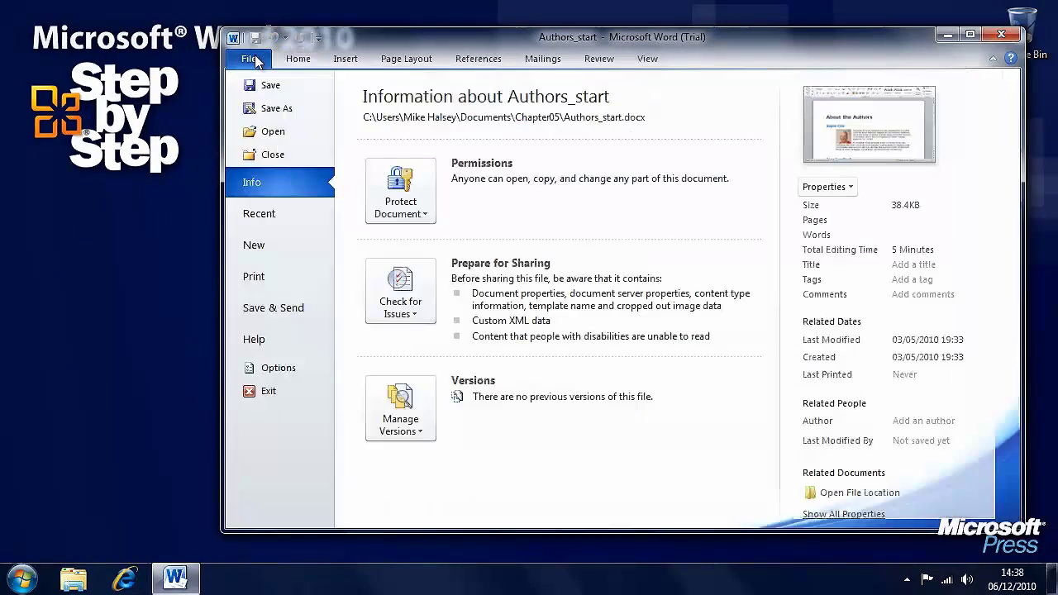
{"action": "key", "text": "Escape"}
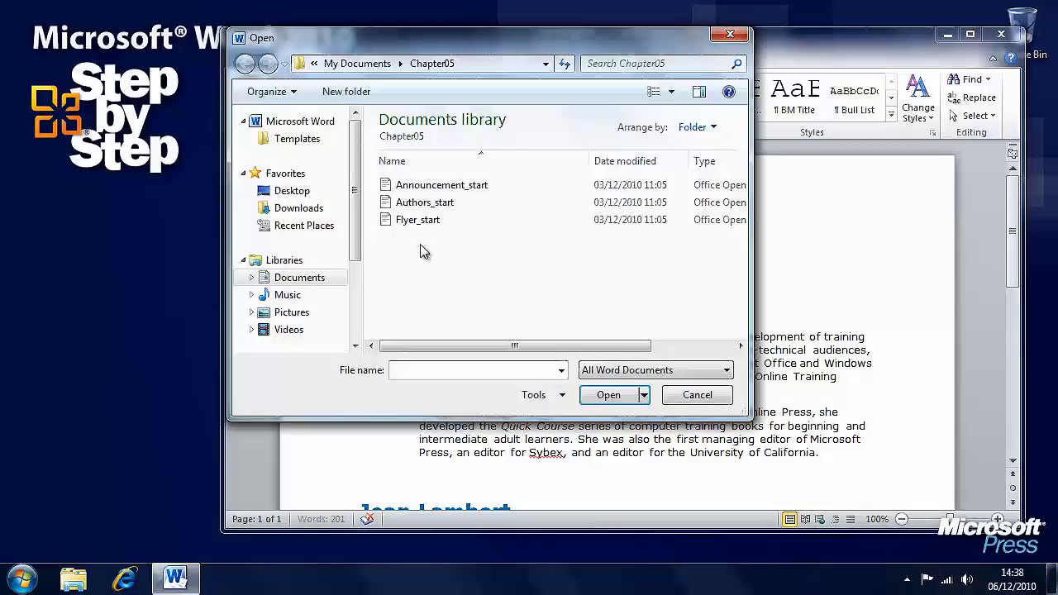
{"action": "left_click", "coordinate": [456, 186]}
{"action": "left_click", "coordinate": [609, 394]}
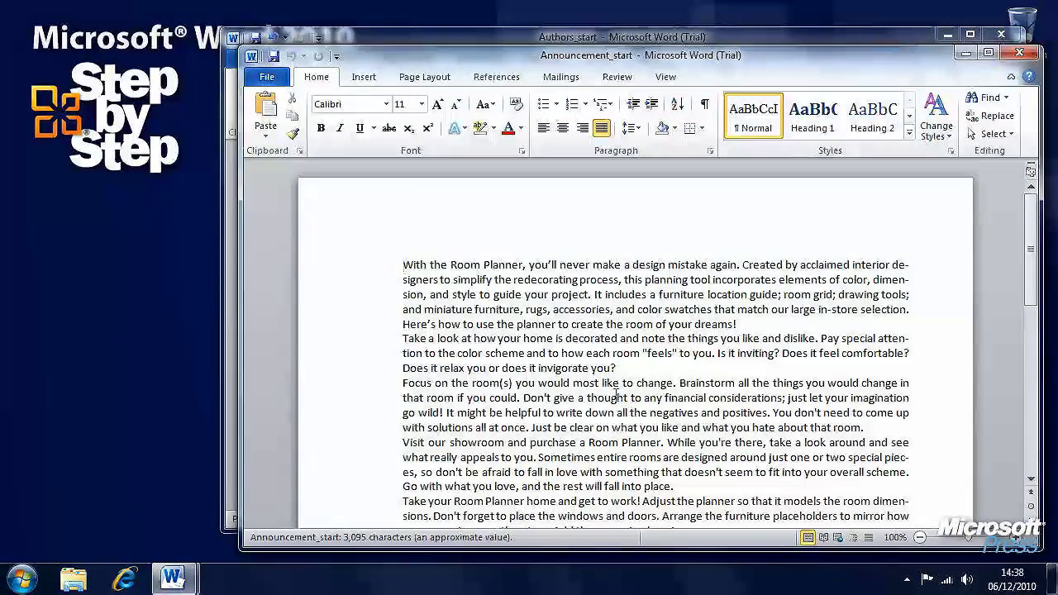
{"action": "left_click_drag", "start_coordinate": [714, 58], "coordinate": [689, 43]}
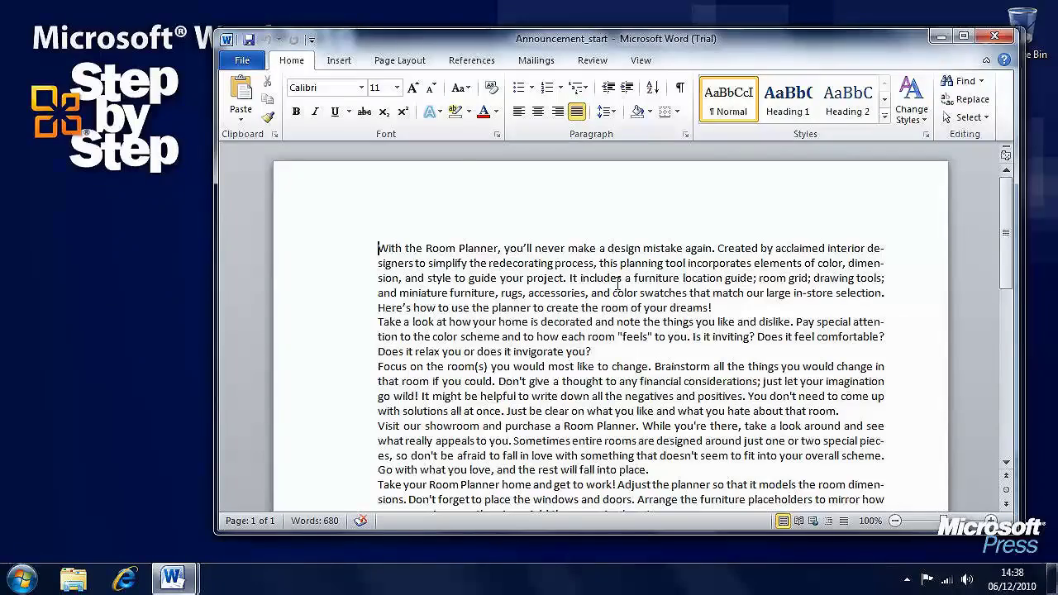
{"action": "left_click", "coordinate": [339, 62]}
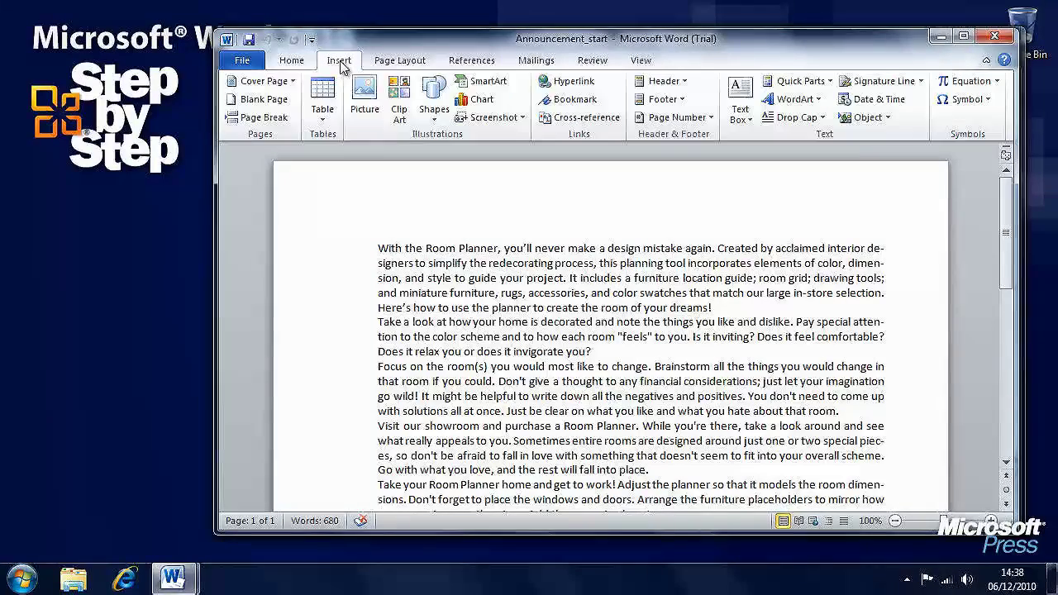
- Limit the Clip Art search to illustrations and photos, excluding Videos and Audio, and begin entering 'room'
{"action": "left_click", "coordinate": [401, 121]}
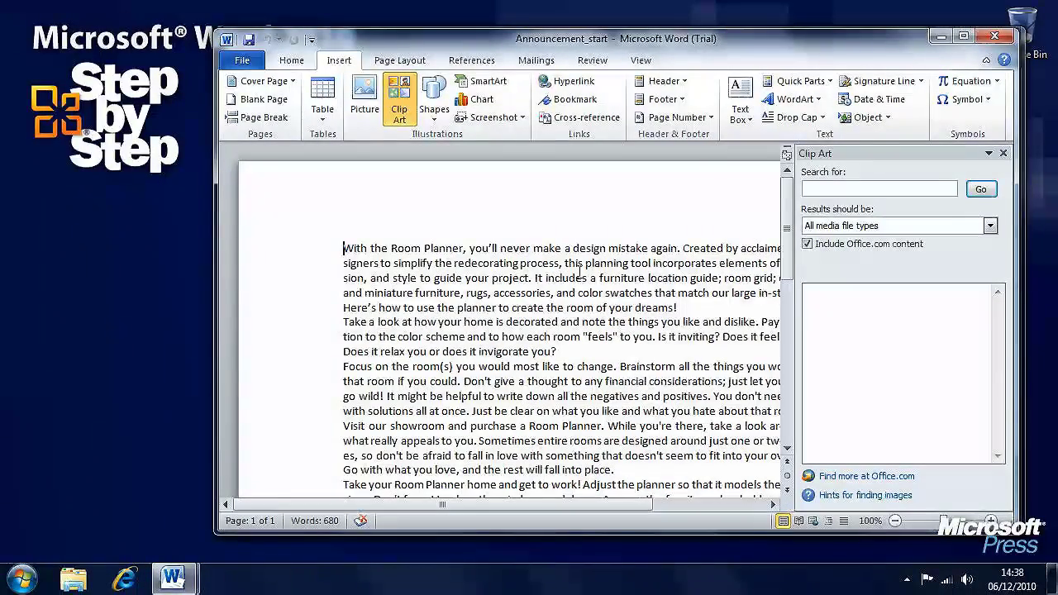
{"action": "left_click", "coordinate": [832, 189]}
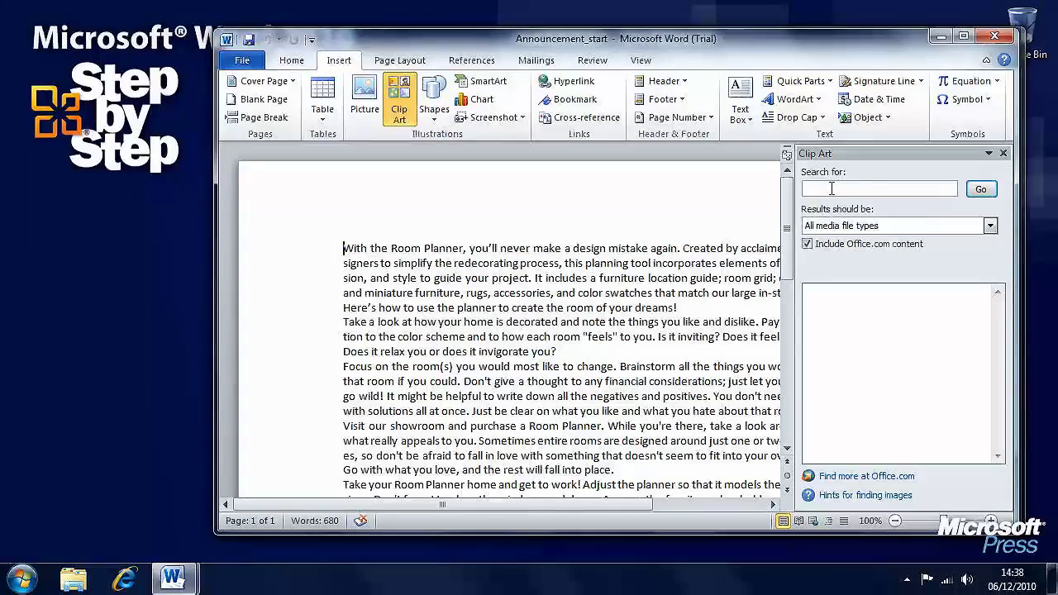
{"action": "left_click", "coordinate": [989, 225]}
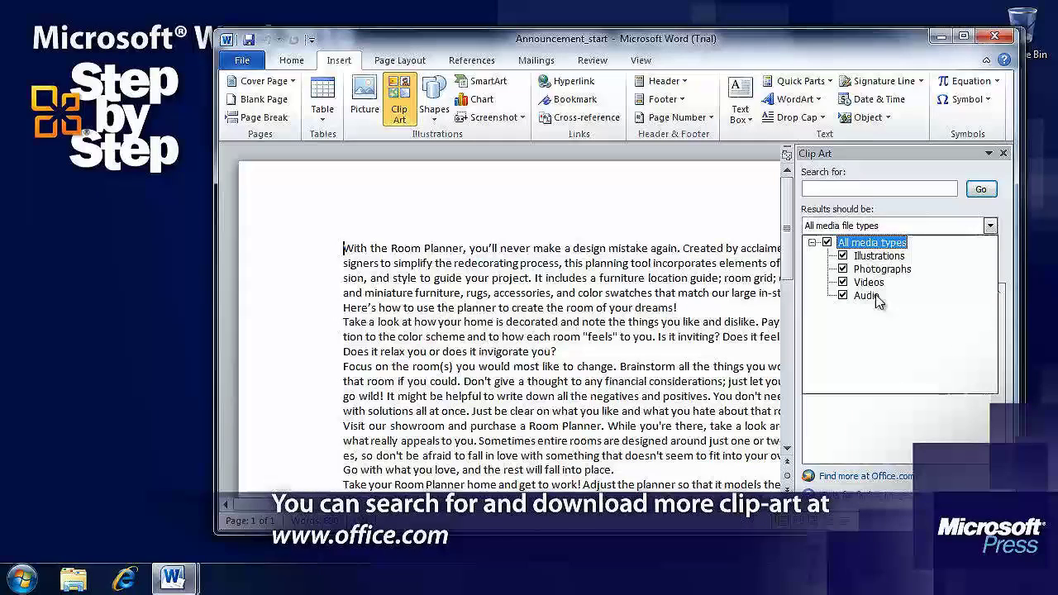
{"action": "left_click", "coordinate": [843, 282]}
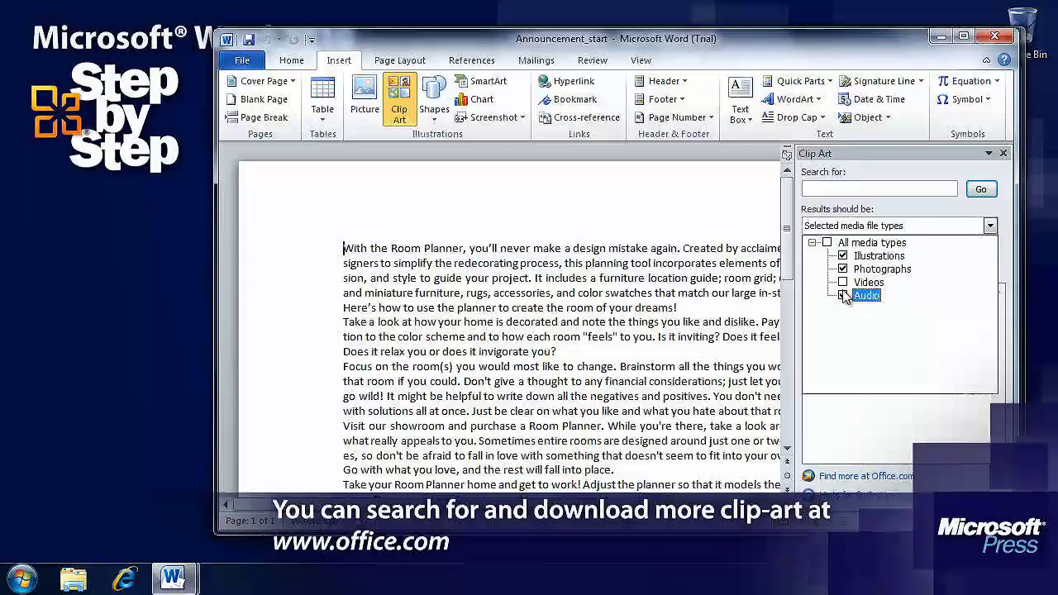
{"action": "left_click", "coordinate": [843, 295]}
{"action": "left_click", "coordinate": [877, 189]}
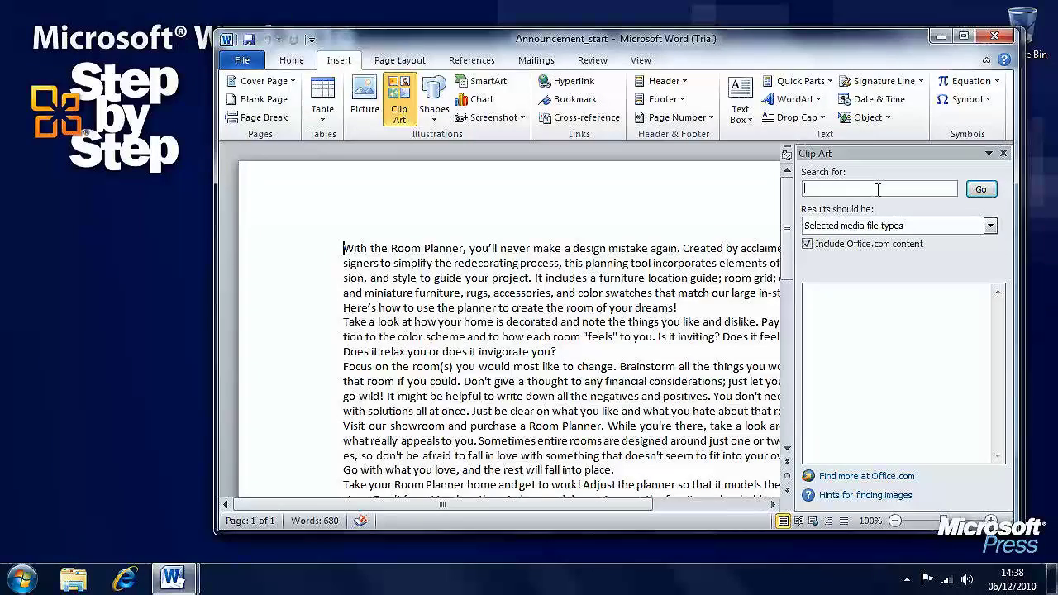
{"action": "type", "text": "room"}
- Search clip art for 'room' and insert the fireplace living-room photo at the announcement's top
{"action": "left_click", "coordinate": [979, 190]}
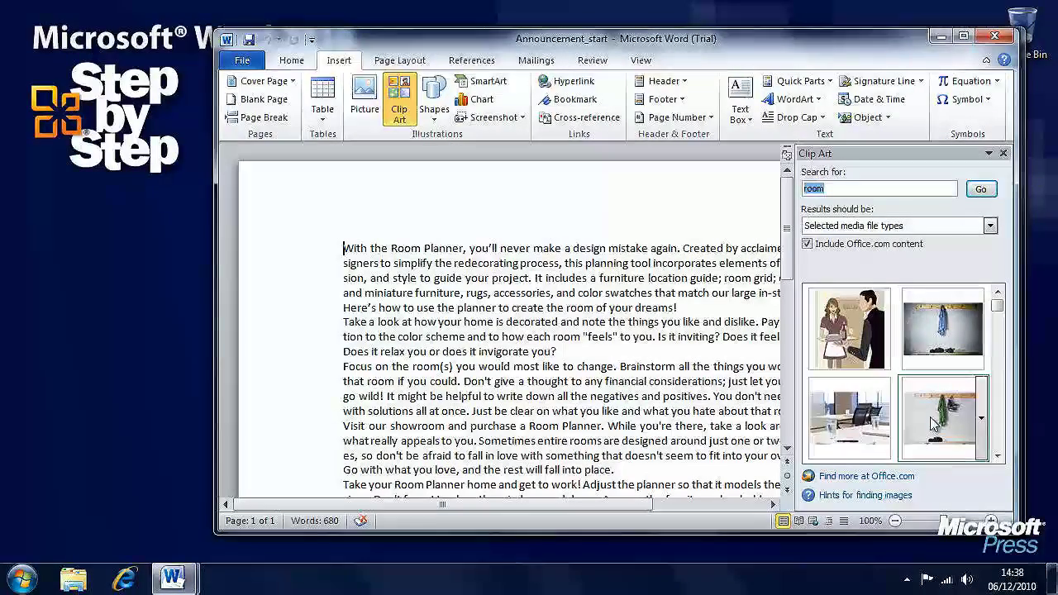
{"action": "left_click", "coordinate": [997, 456]}
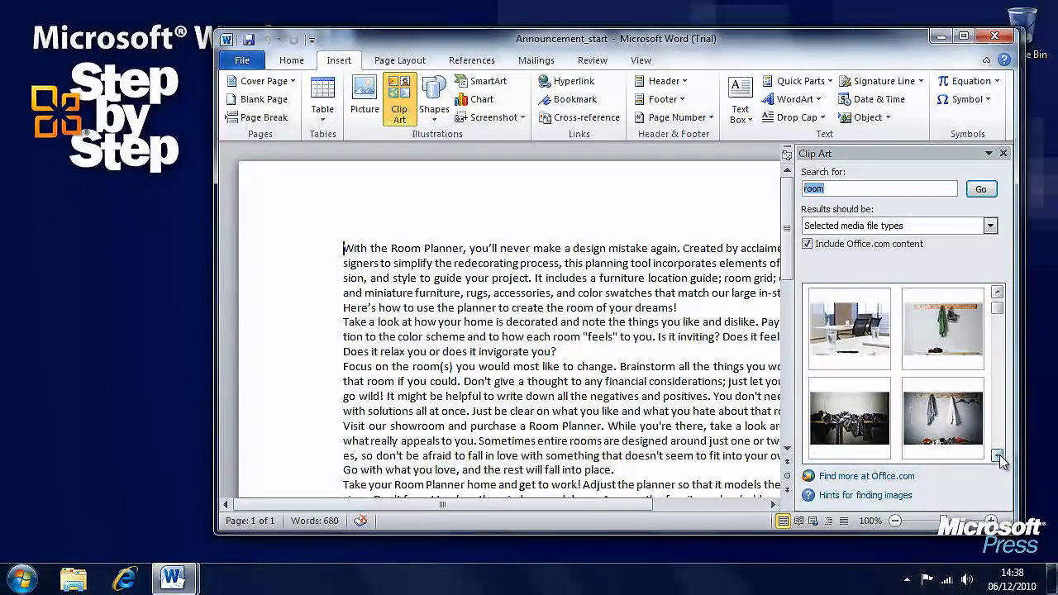
{"action": "left_click", "coordinate": [997, 456]}
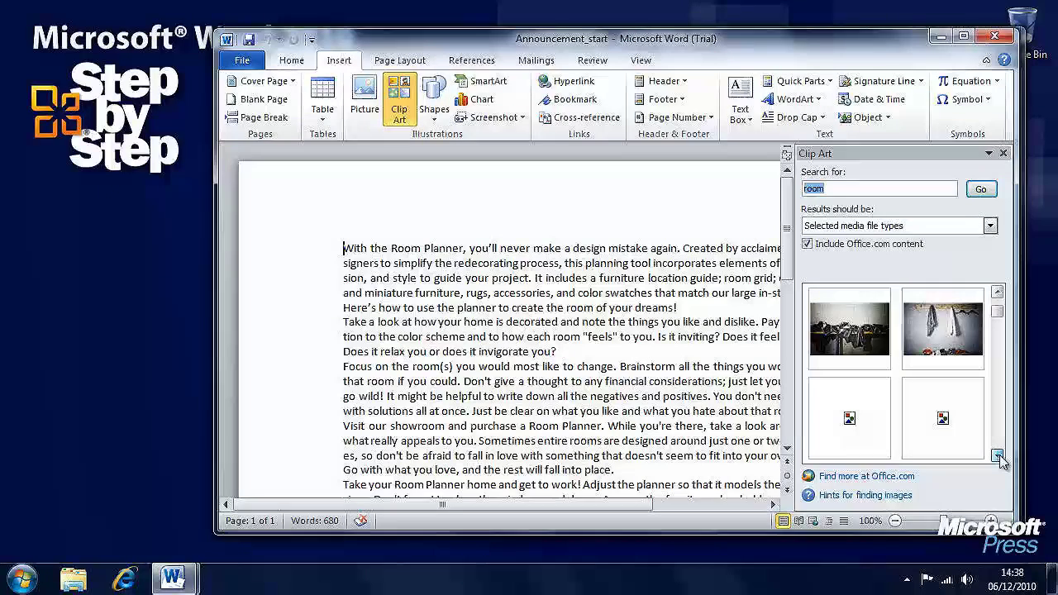
{"action": "left_click", "coordinate": [998, 455]}
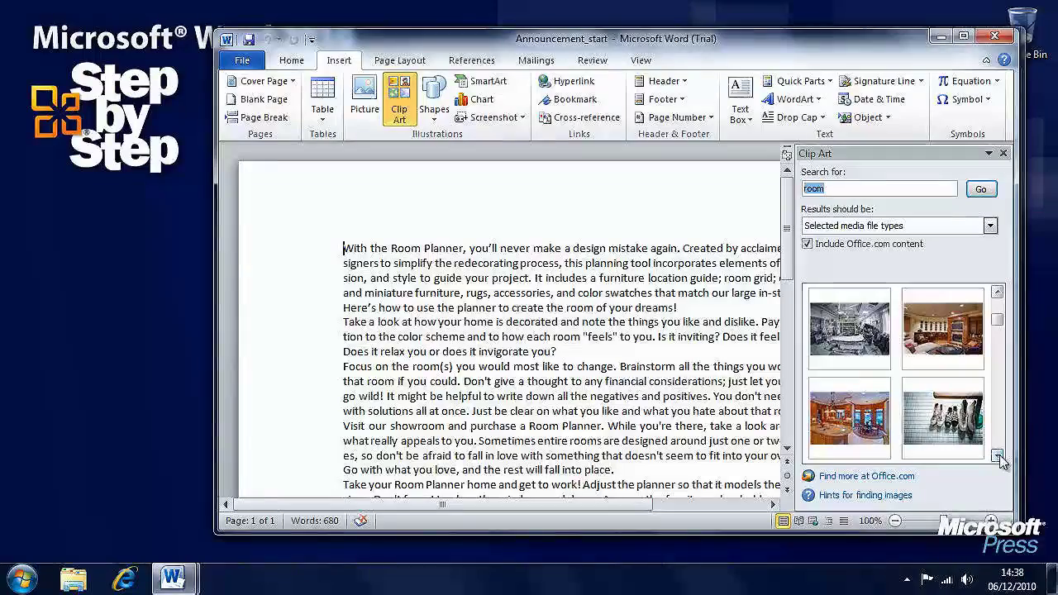
{"action": "mouse_move", "coordinate": [963, 347]}
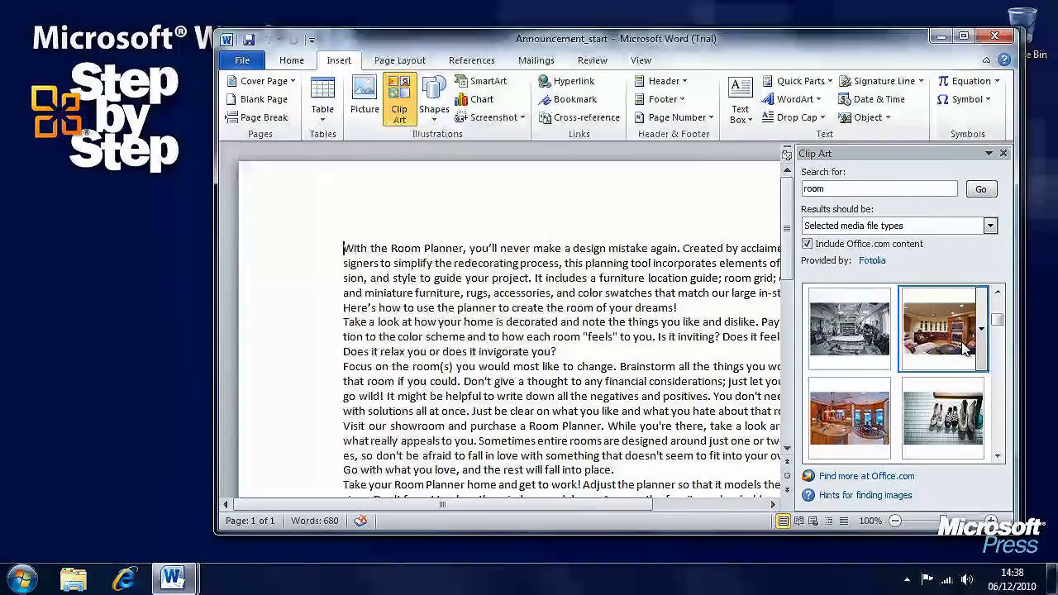
{"action": "left_click", "coordinate": [963, 347]}
{"action": "left_click", "coordinate": [981, 343]}
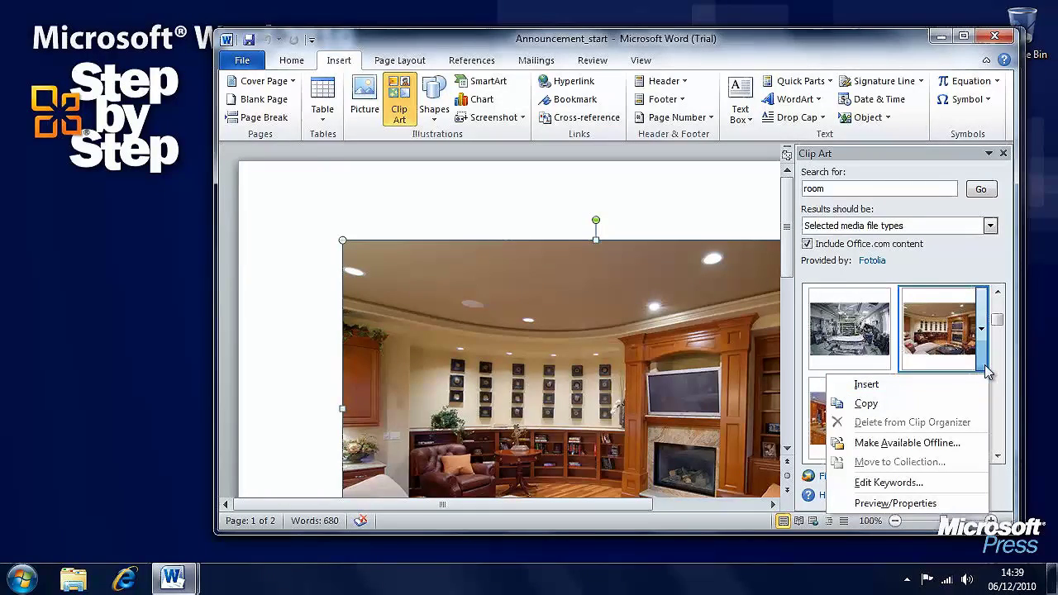
{"action": "left_click", "coordinate": [998, 324]}
- Close the Clip Art pane
{"action": "left_click_drag", "start_coordinate": [603, 504], "coordinate": [642, 504]}
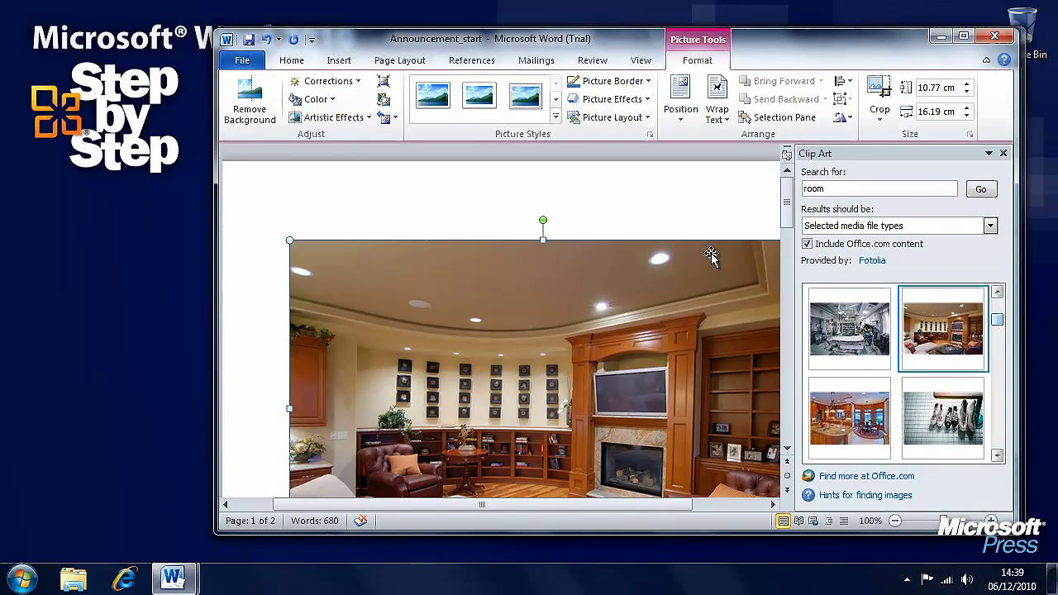
{"action": "left_click", "coordinate": [1002, 153]}
{"action": "scroll", "coordinate": [650, 377], "scroll_direction": "down", "scroll_amount": 5}
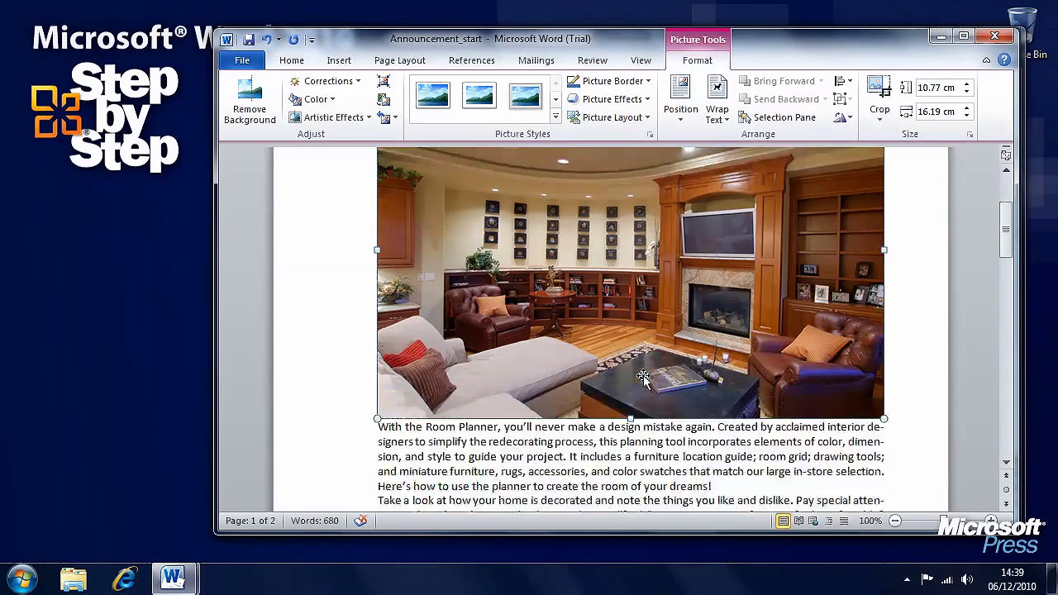
{"action": "scroll", "coordinate": [643, 376], "scroll_direction": "up", "scroll_amount": 4}
{"action": "scroll", "coordinate": [643, 376], "scroll_direction": "down", "scroll_amount": 3}
{"action": "scroll", "coordinate": [643, 377], "scroll_direction": "up", "scroll_amount": 2}
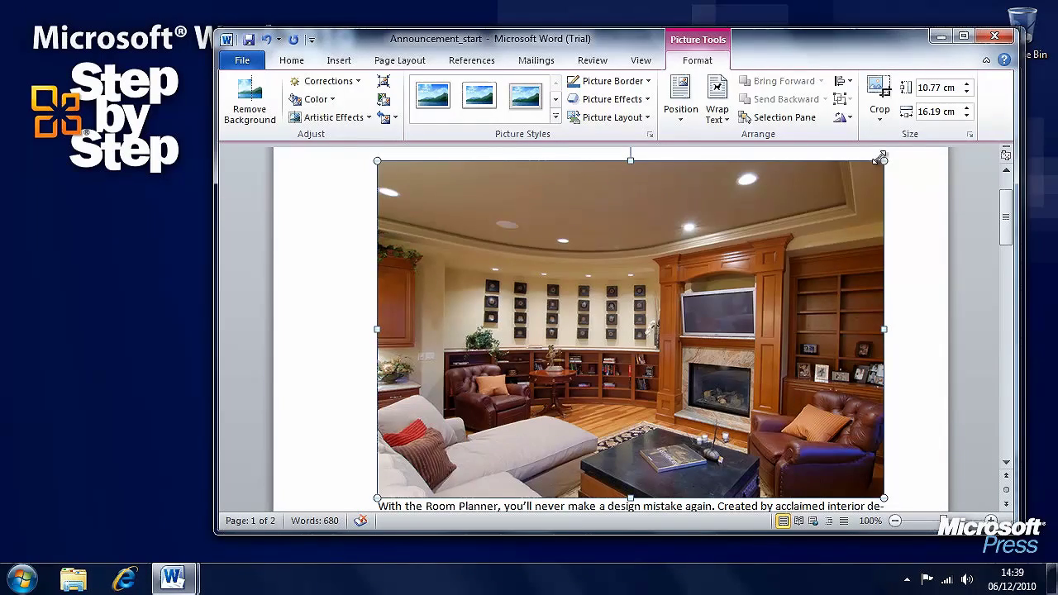
- Shrink the living-room photo to 3.61 cm by 5.42 cm and give it Square wrapping
{"action": "left_click_drag", "start_coordinate": [885, 496], "coordinate": [546, 268]}
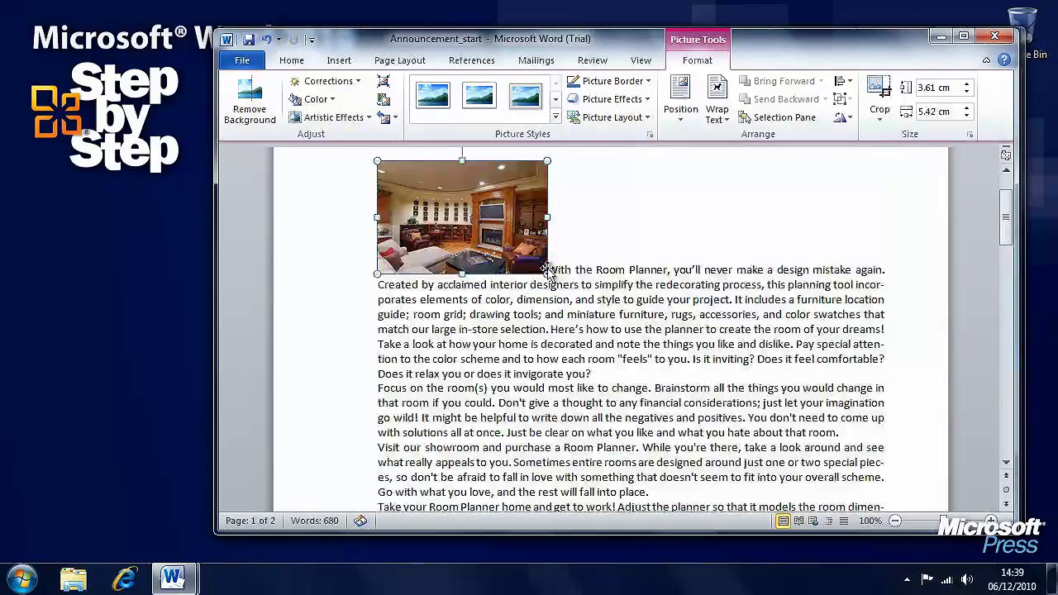
{"action": "left_click", "coordinate": [716, 116]}
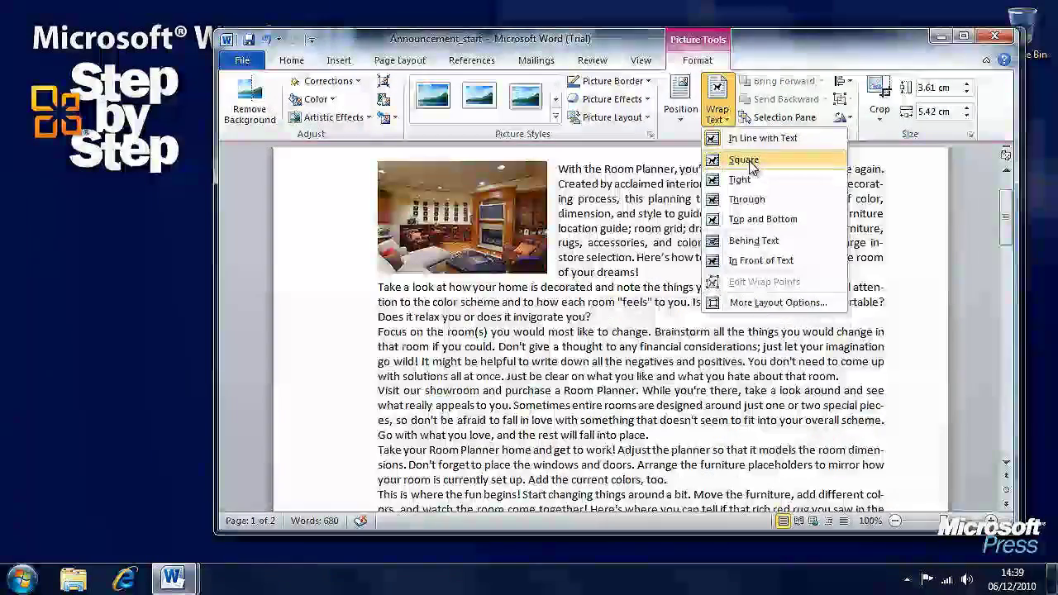
{"action": "left_click", "coordinate": [751, 163]}
- Deselect the photo and browse the Shapes gallery without inserting any shape
{"action": "left_click", "coordinate": [641, 315]}
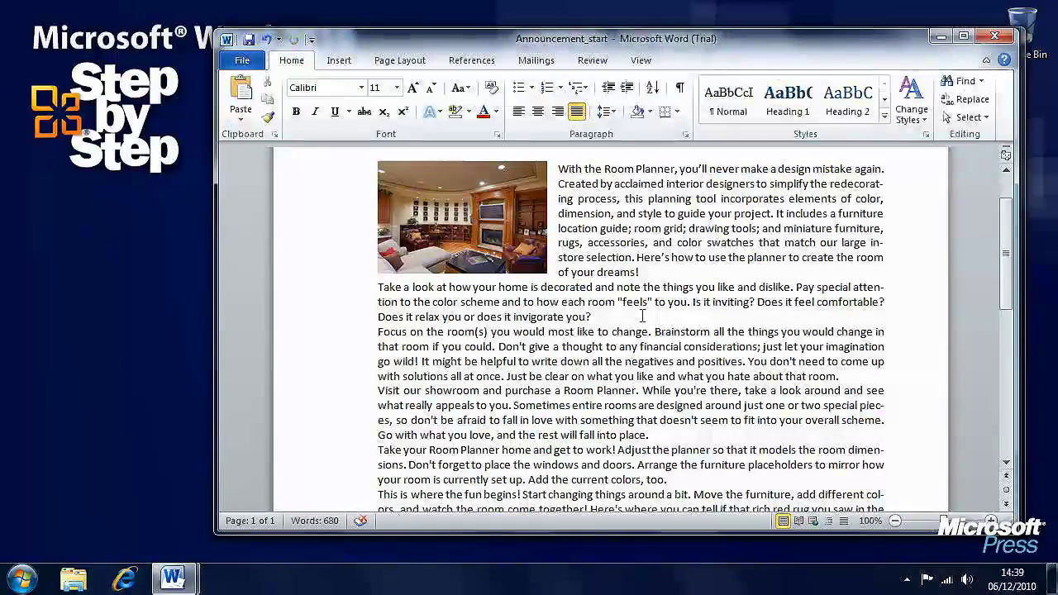
{"action": "left_click", "coordinate": [340, 64]}
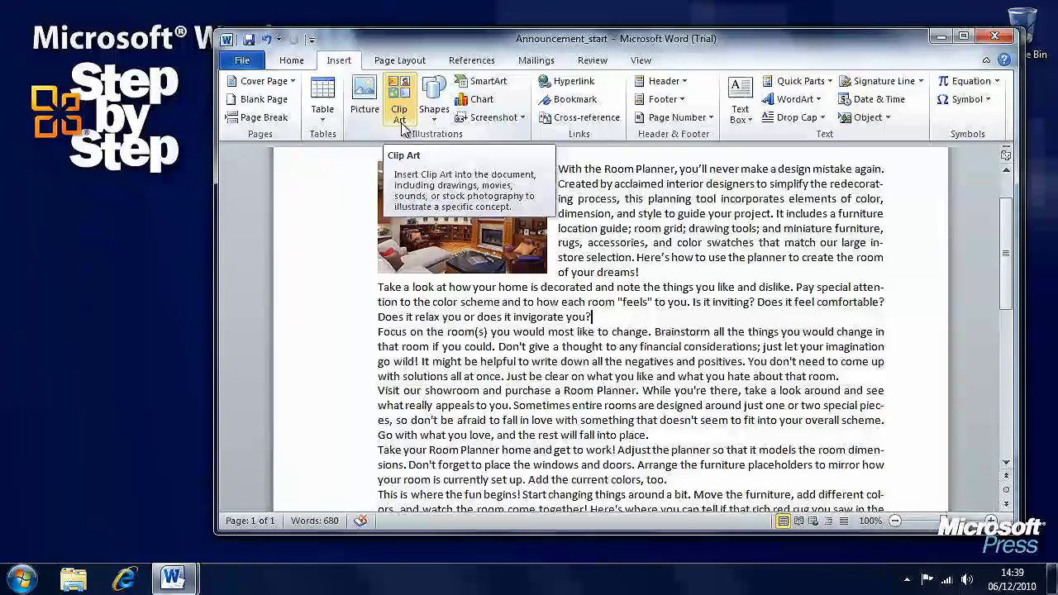
{"action": "left_click", "coordinate": [437, 121]}
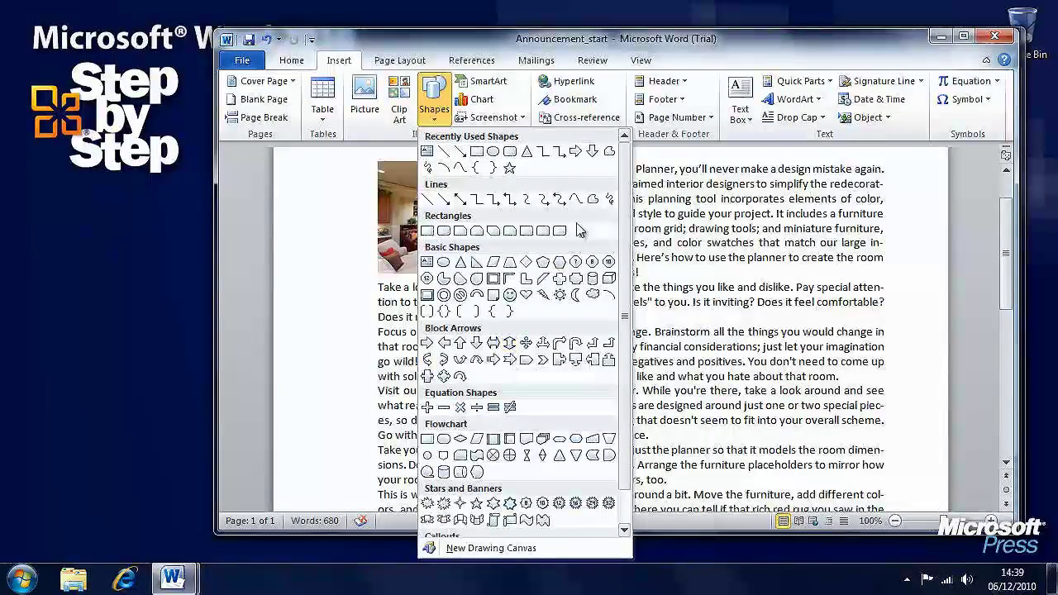
{"action": "scroll", "coordinate": [624, 192], "scroll_direction": "down", "scroll_amount": 1}
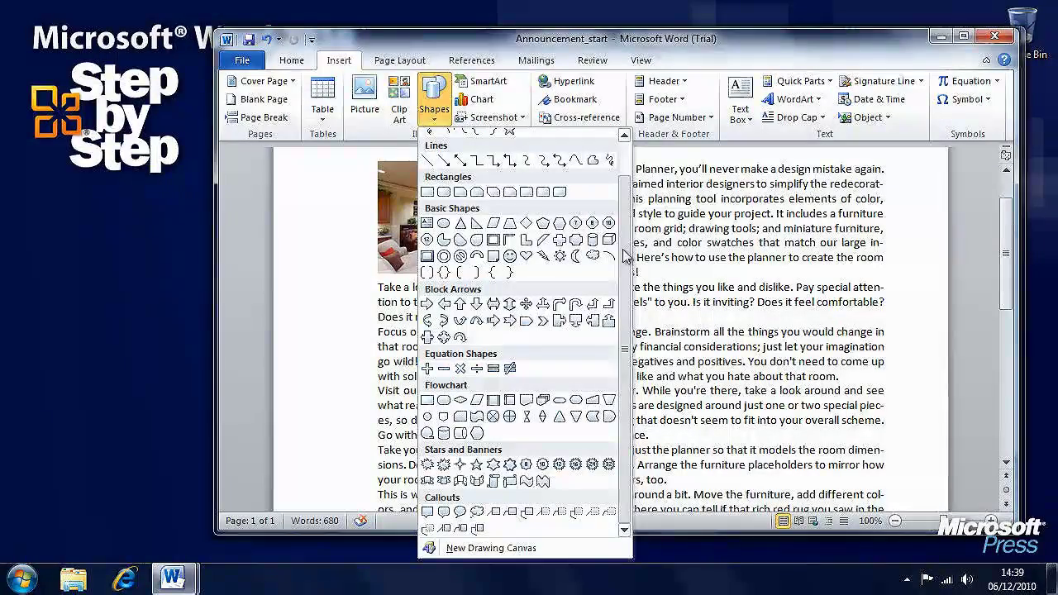
{"action": "left_click", "coordinate": [371, 136]}
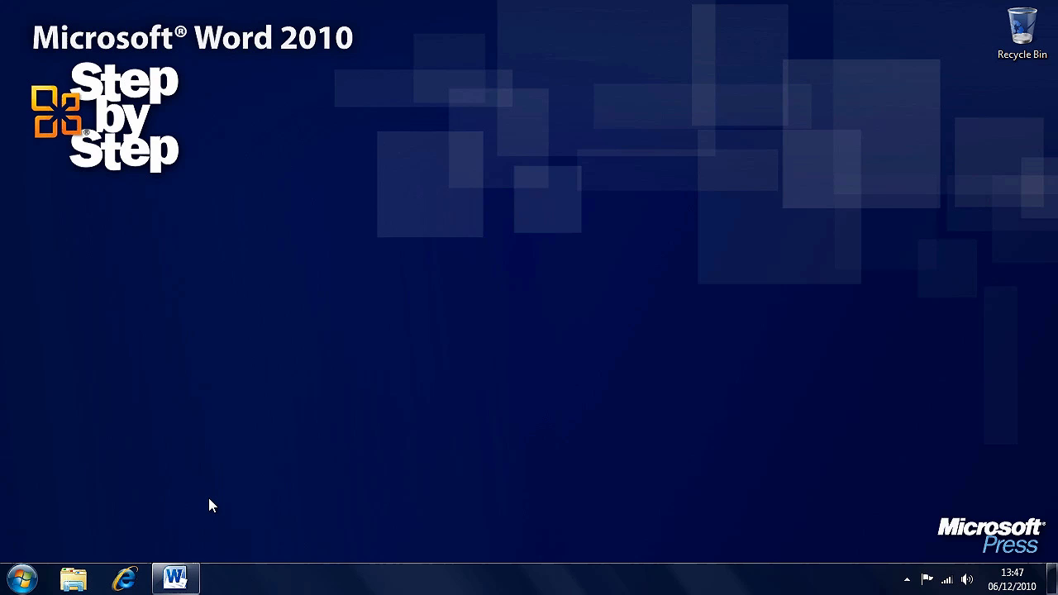
- Bring Word back from the taskbar and create a new Blank document from File > New
{"action": "left_click", "coordinate": [175, 578]}
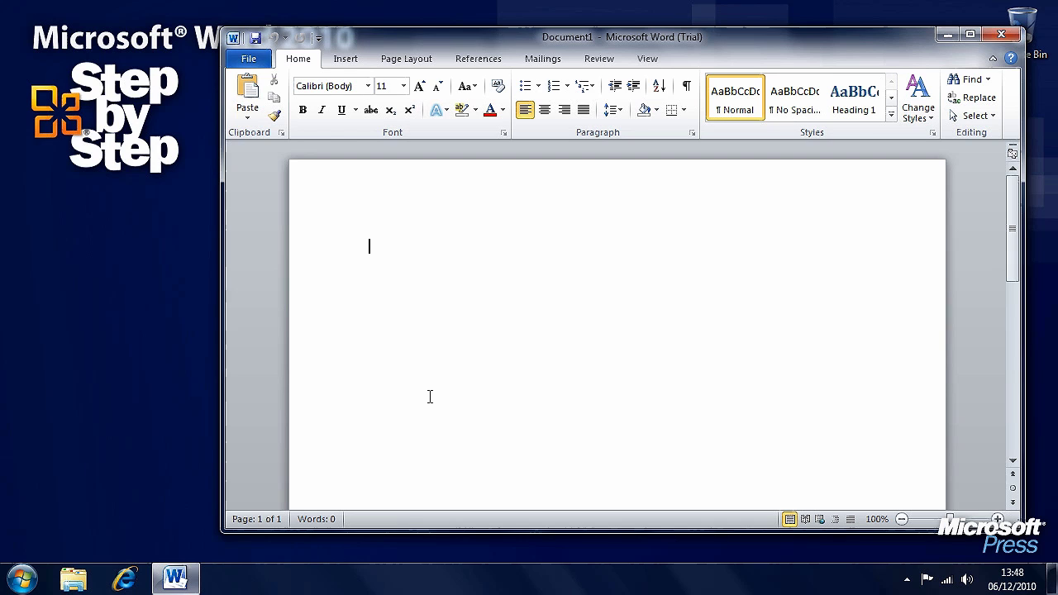
{"action": "left_click", "coordinate": [248, 58]}
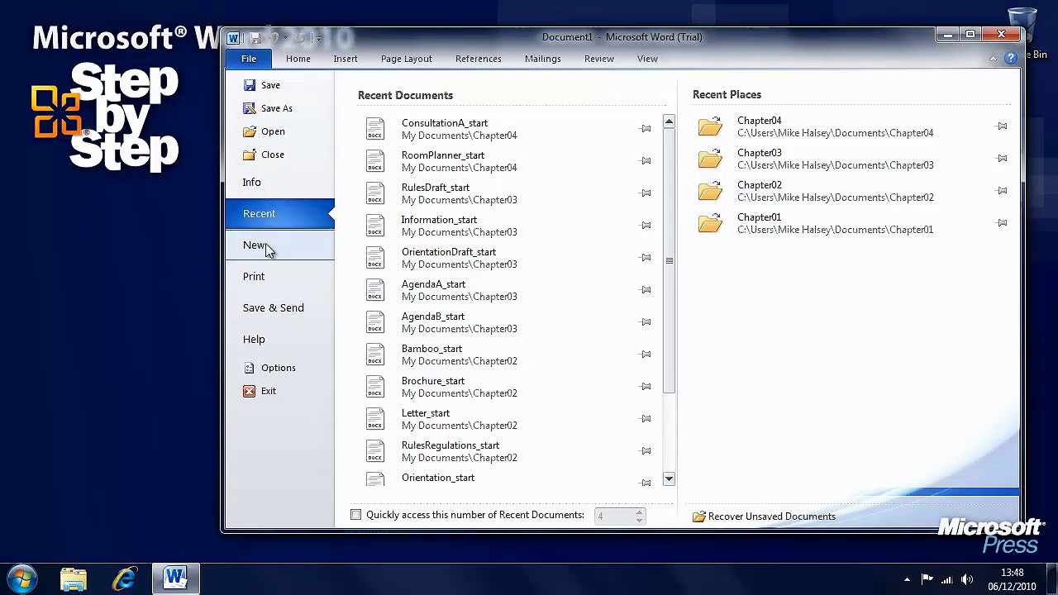
{"action": "left_click", "coordinate": [256, 245]}
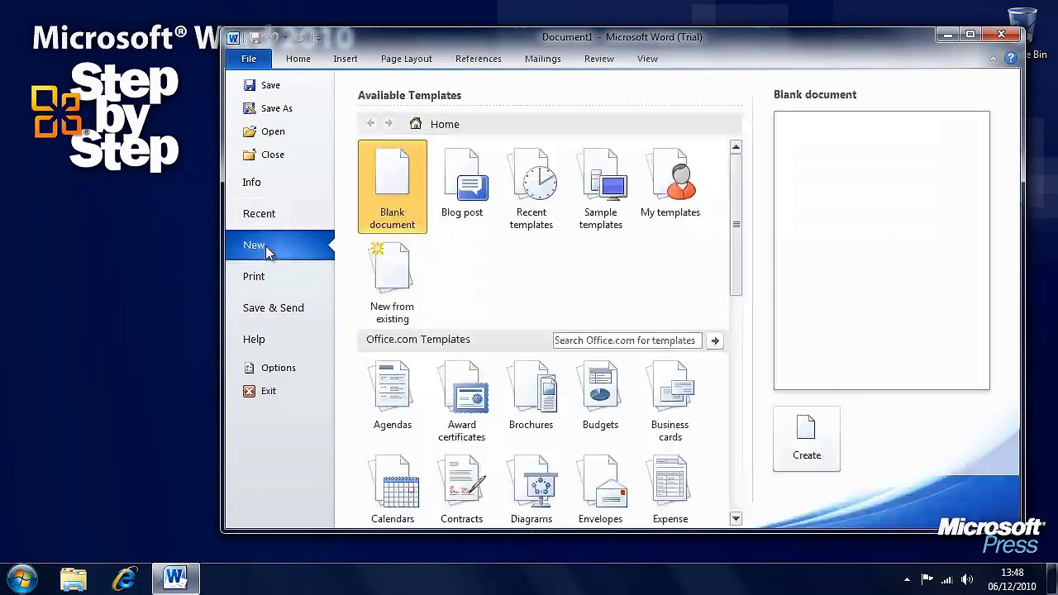
{"action": "double_click", "coordinate": [394, 174]}
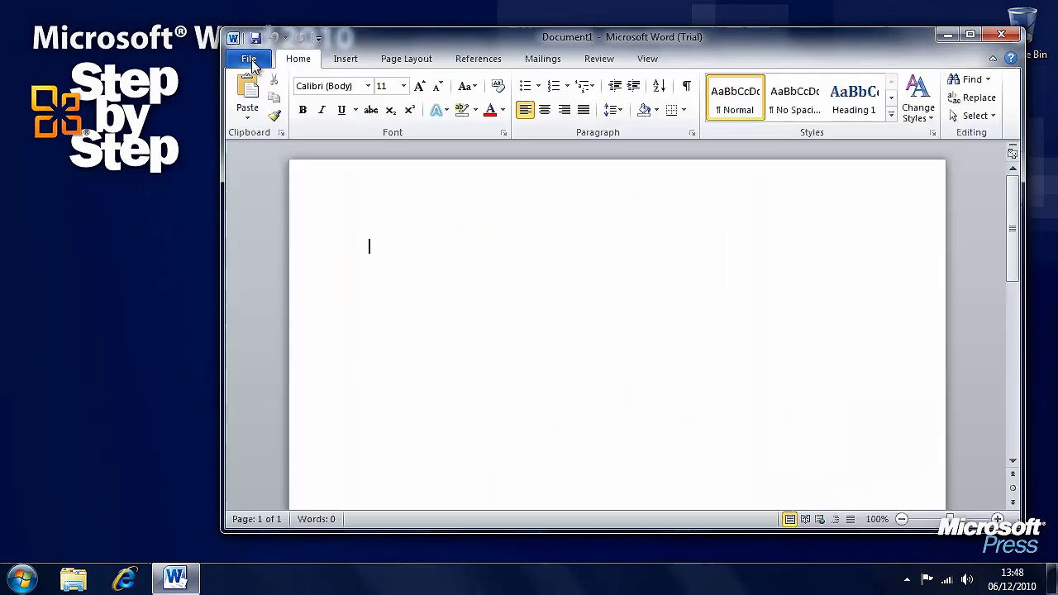
- Show the Page Color palette on the Page Layout tab
{"action": "left_click", "coordinate": [417, 60]}
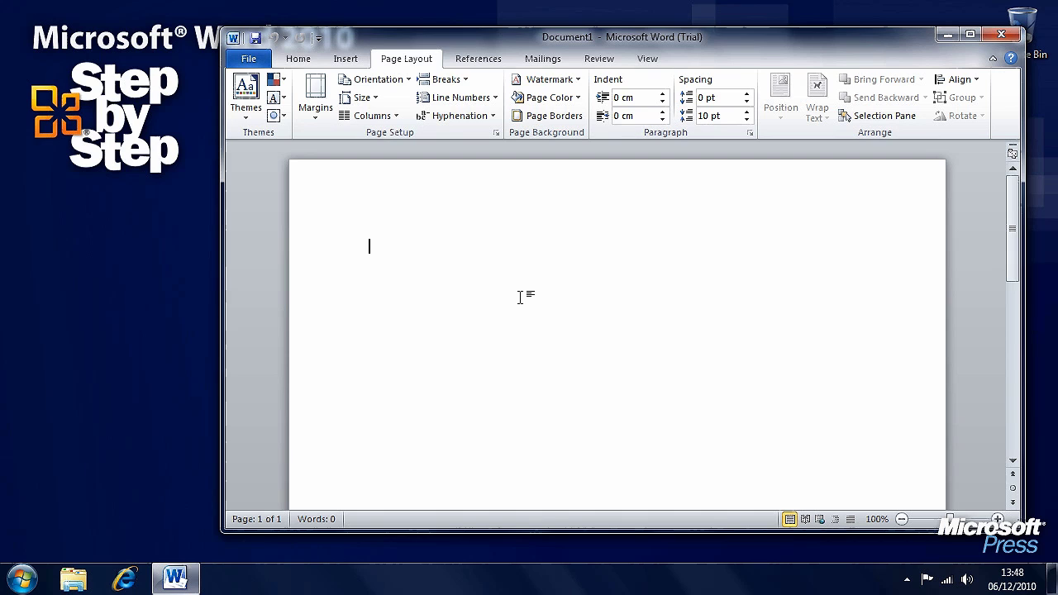
{"action": "left_click", "coordinate": [564, 100]}
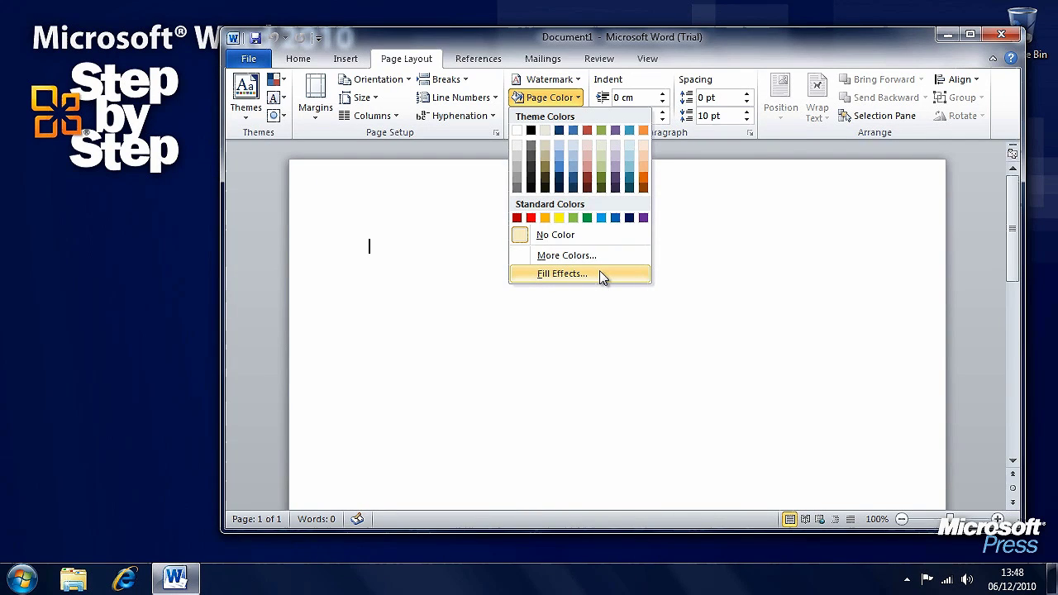
- In Fill Effects, set a two-colour gradient of dark red and white
{"action": "left_click", "coordinate": [599, 275]}
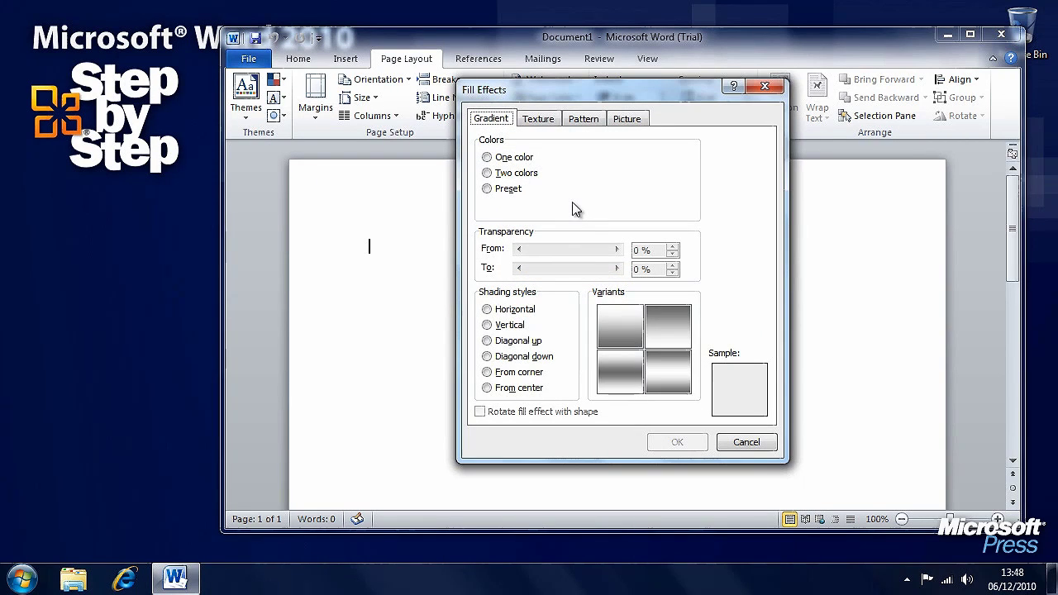
{"action": "left_click", "coordinate": [520, 158]}
{"action": "left_click", "coordinate": [519, 174]}
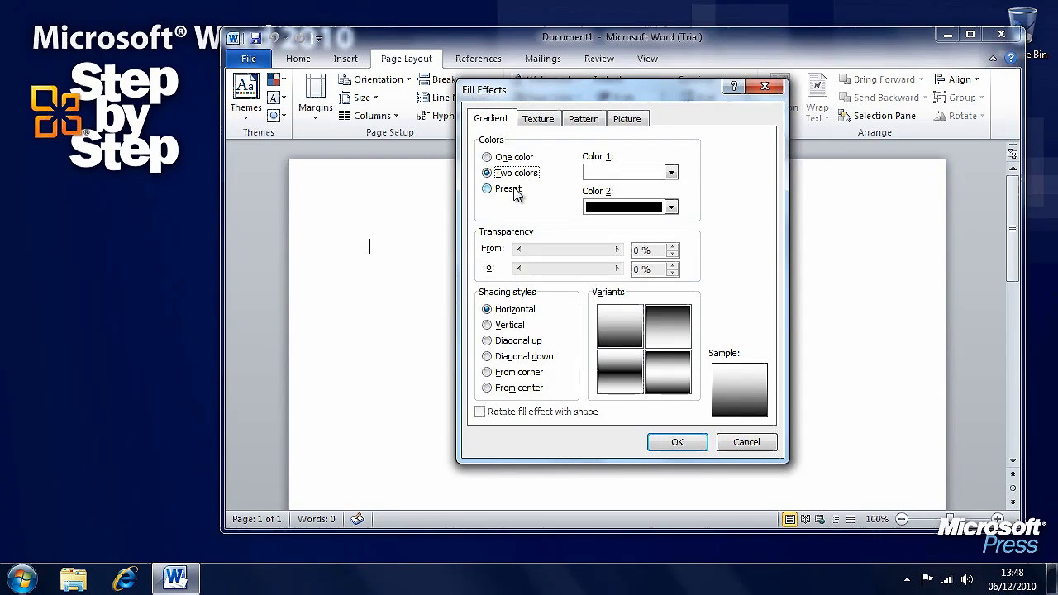
{"action": "left_click", "coordinate": [671, 173]}
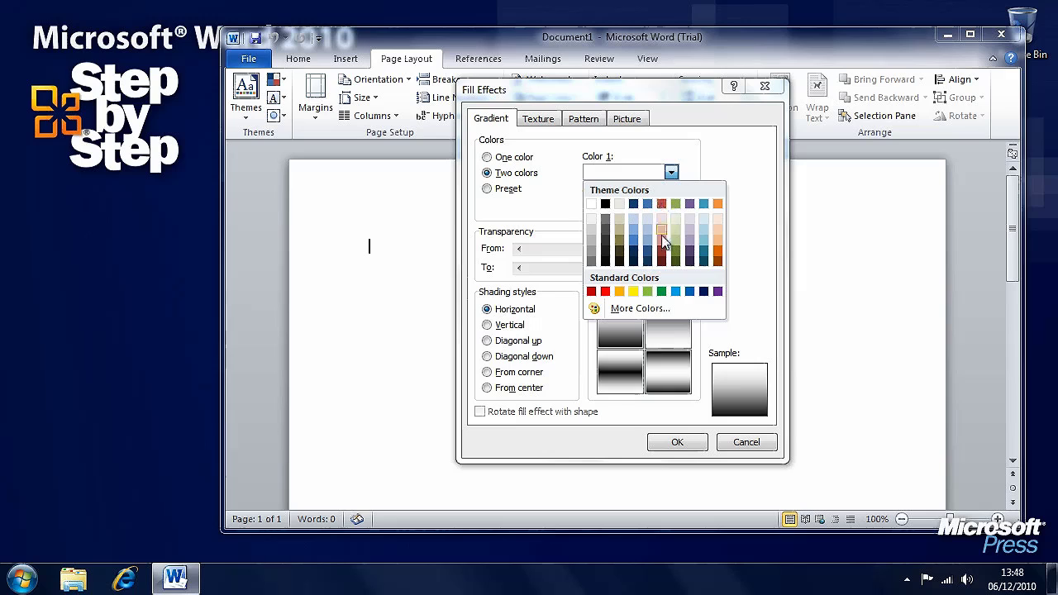
{"action": "left_click", "coordinate": [661, 245]}
{"action": "left_click", "coordinate": [671, 207]}
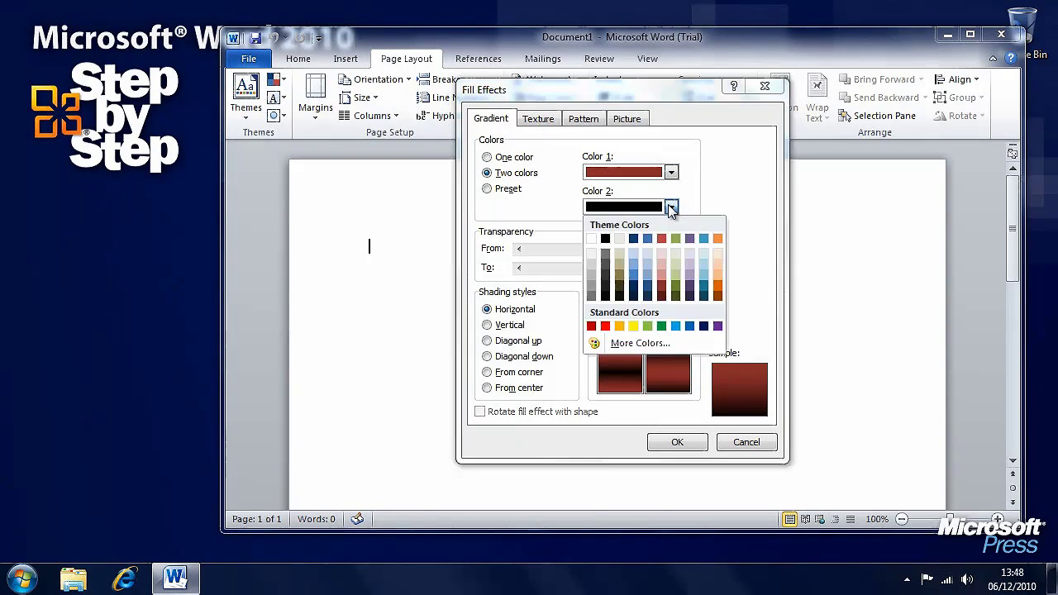
{"action": "left_click", "coordinate": [592, 240]}
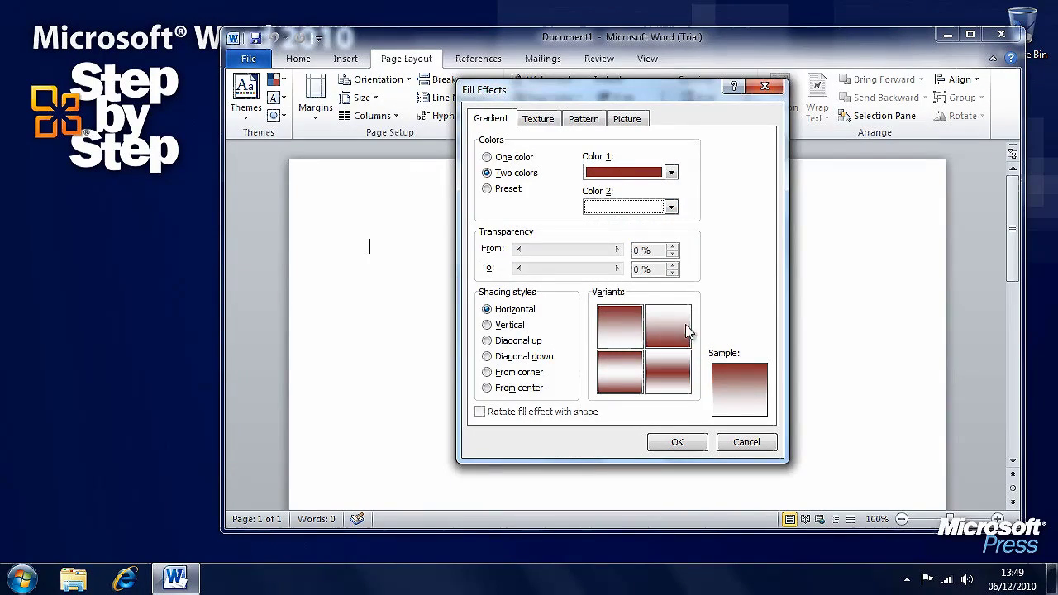
- Choose From corner shading with the top-left variant and apply the gradient to the page
{"action": "left_click", "coordinate": [506, 327]}
{"action": "left_click", "coordinate": [506, 341]}
{"action": "left_click", "coordinate": [509, 357]}
{"action": "left_click", "coordinate": [512, 372]}
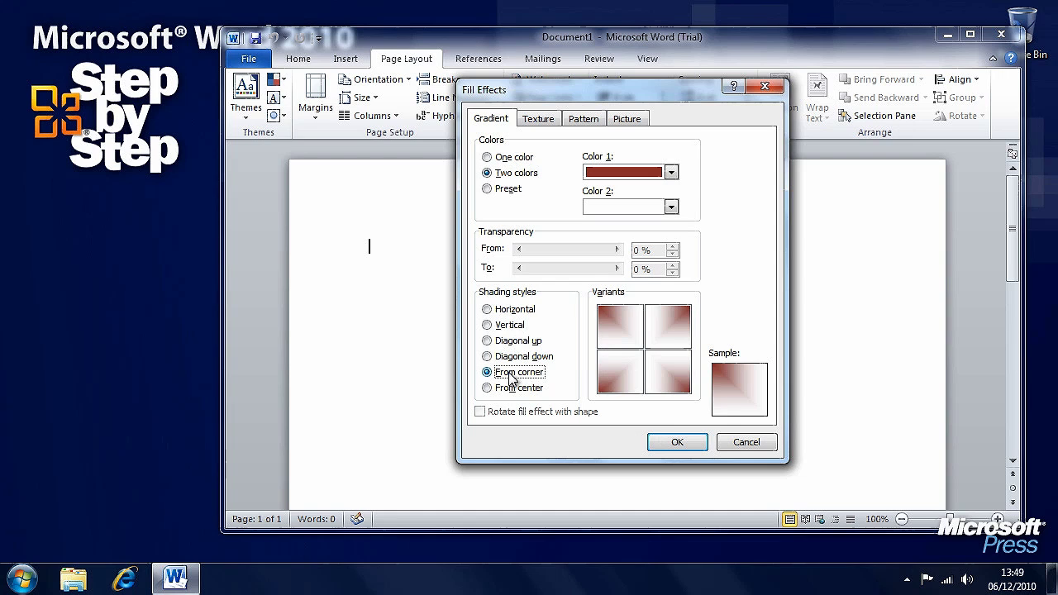
{"action": "left_click", "coordinate": [507, 387]}
{"action": "left_click", "coordinate": [515, 373]}
{"action": "left_click", "coordinate": [620, 321]}
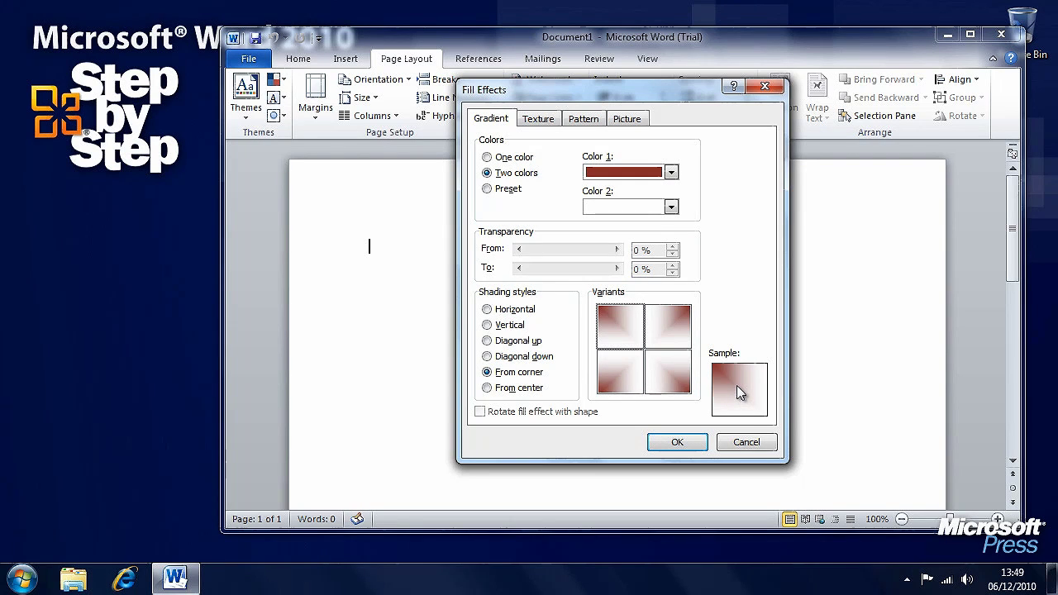
{"action": "left_click", "coordinate": [674, 444]}
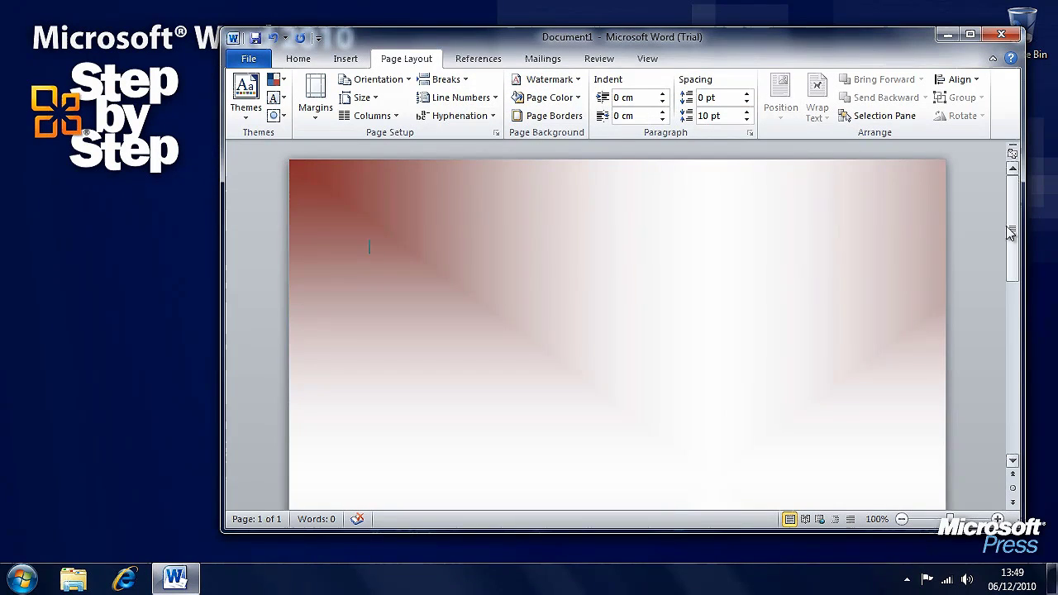
{"action": "left_click", "coordinate": [647, 58]}
- Switch to One Page view and reopen the page colour Fill Effects dialog
{"action": "left_click", "coordinate": [633, 80]}
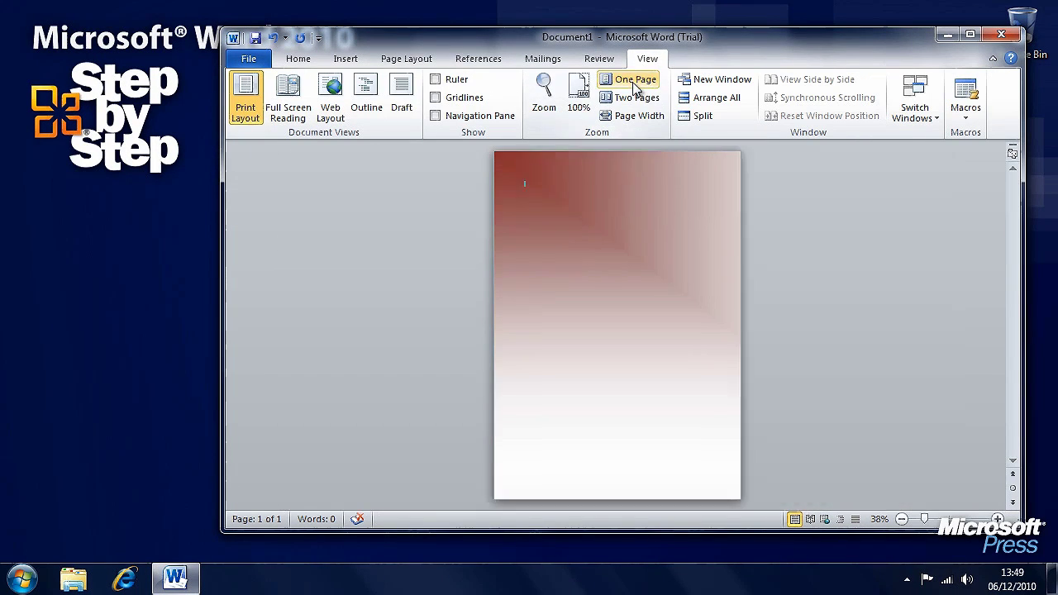
{"action": "left_click", "coordinate": [400, 59]}
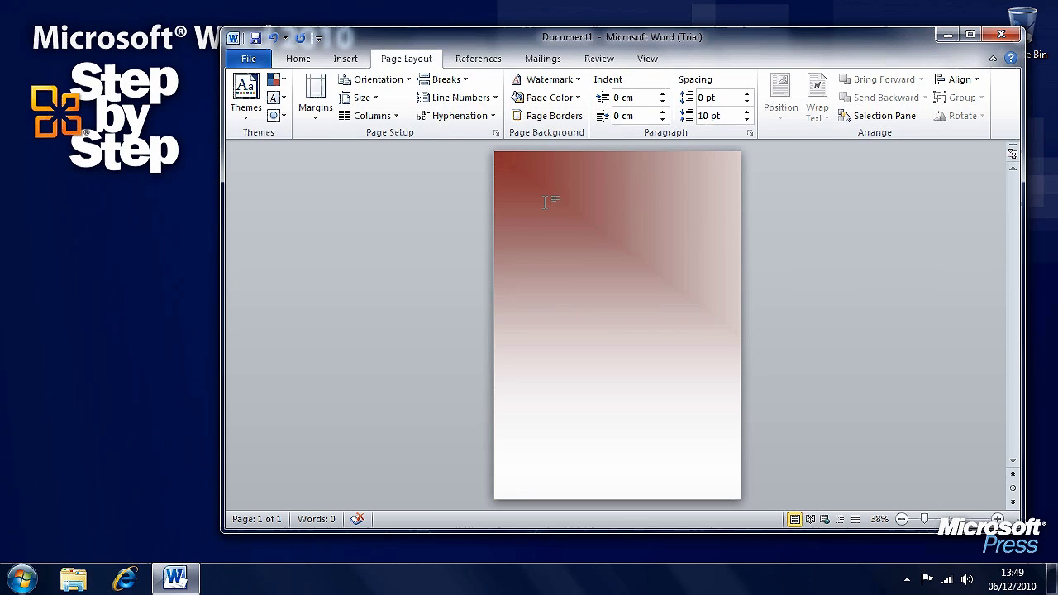
{"action": "left_click", "coordinate": [541, 98]}
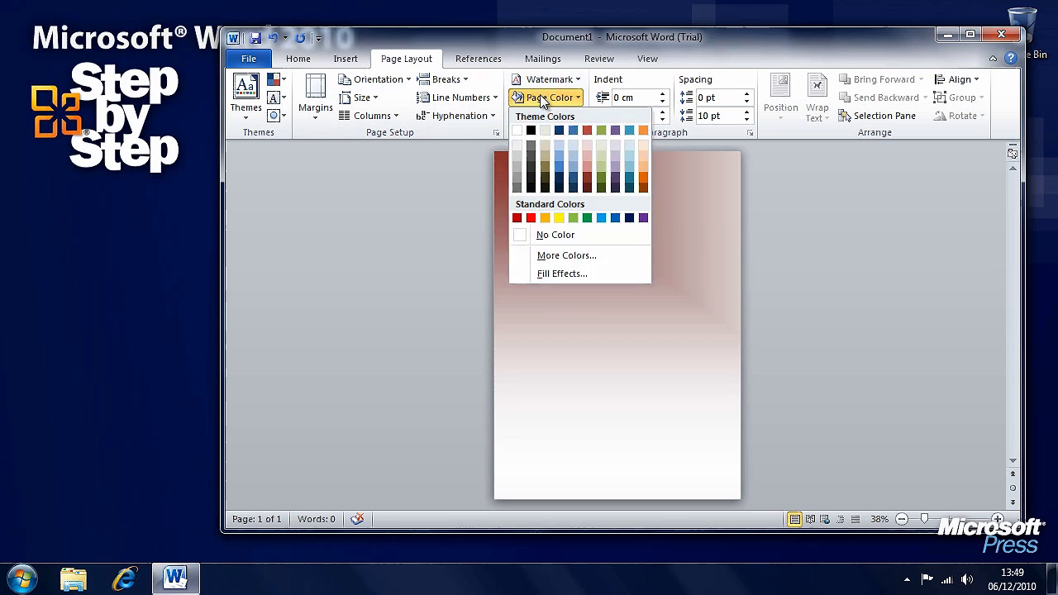
{"action": "left_click", "coordinate": [561, 271]}
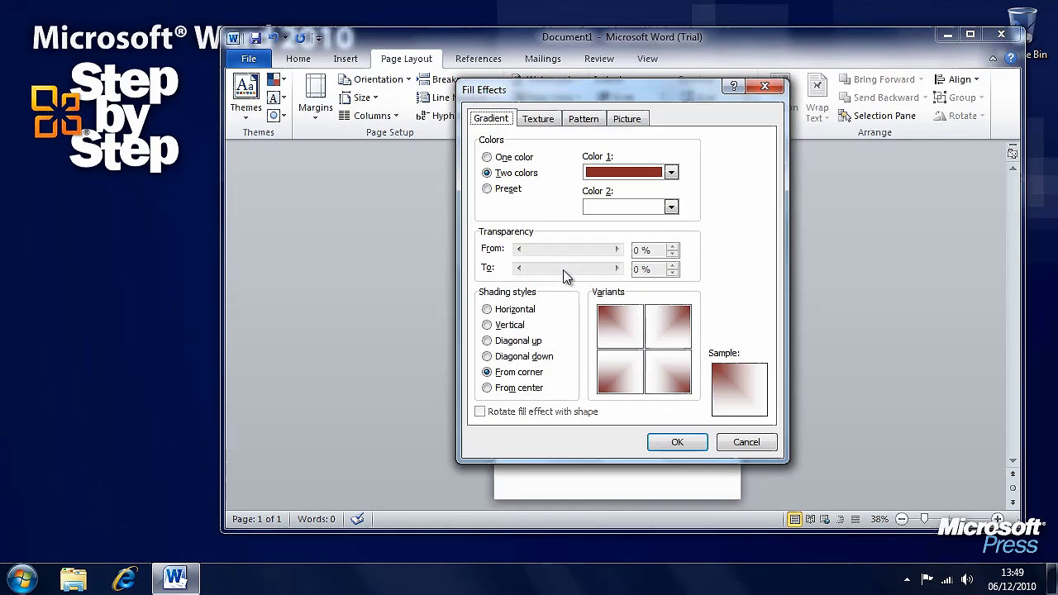
- Preview Denim, Paper bag, White marble and Recycled paper textures, then browse for another texture
{"action": "left_click", "coordinate": [539, 121]}
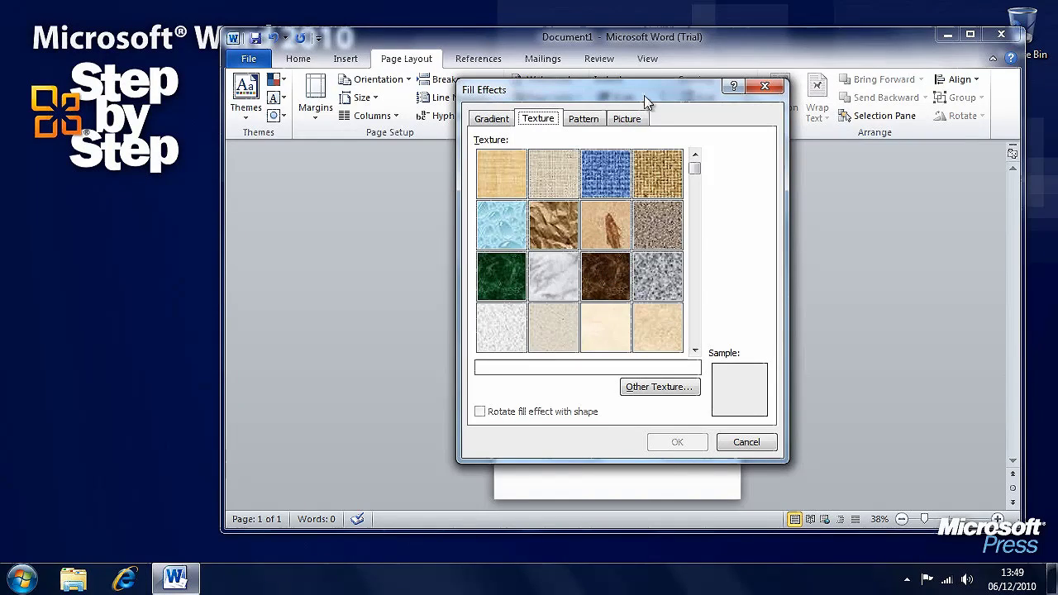
{"action": "left_click_drag", "start_coordinate": [644, 95], "coordinate": [854, 102]}
{"action": "left_click", "coordinate": [817, 199]}
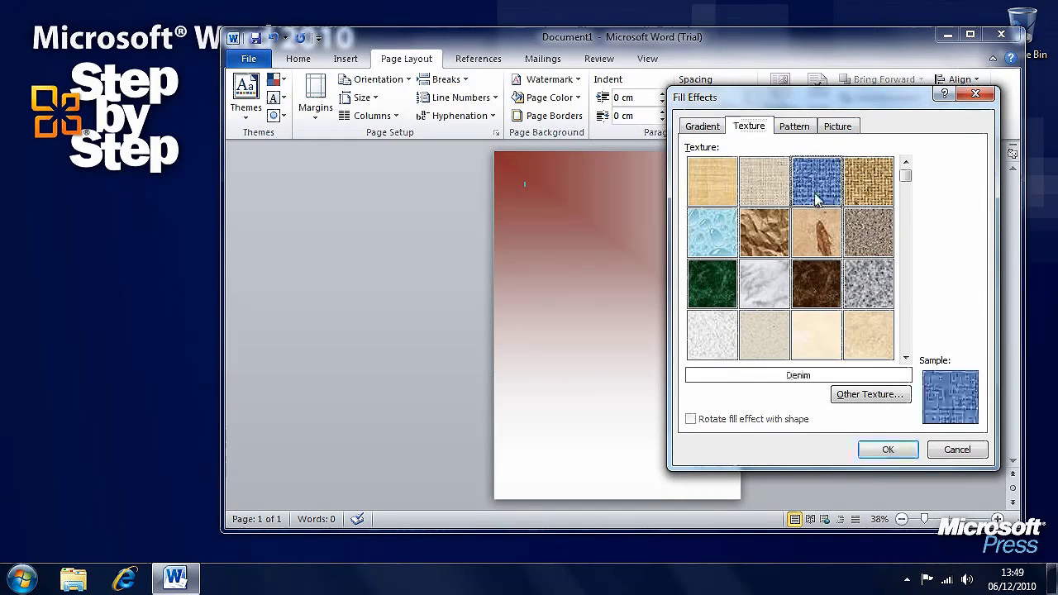
{"action": "left_click", "coordinate": [762, 238]}
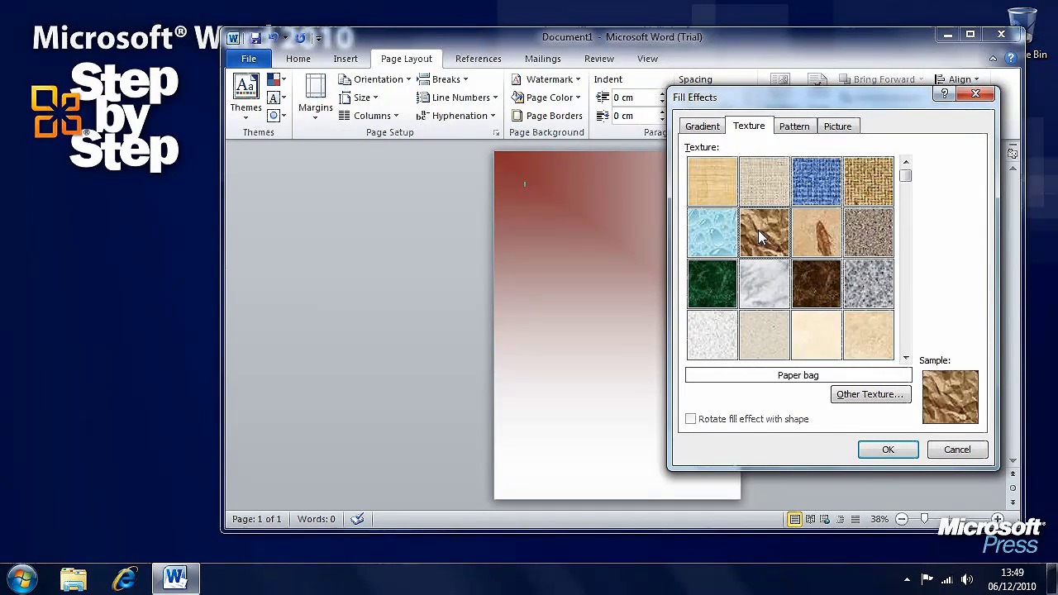
{"action": "left_click", "coordinate": [766, 290]}
{"action": "left_click", "coordinate": [776, 330]}
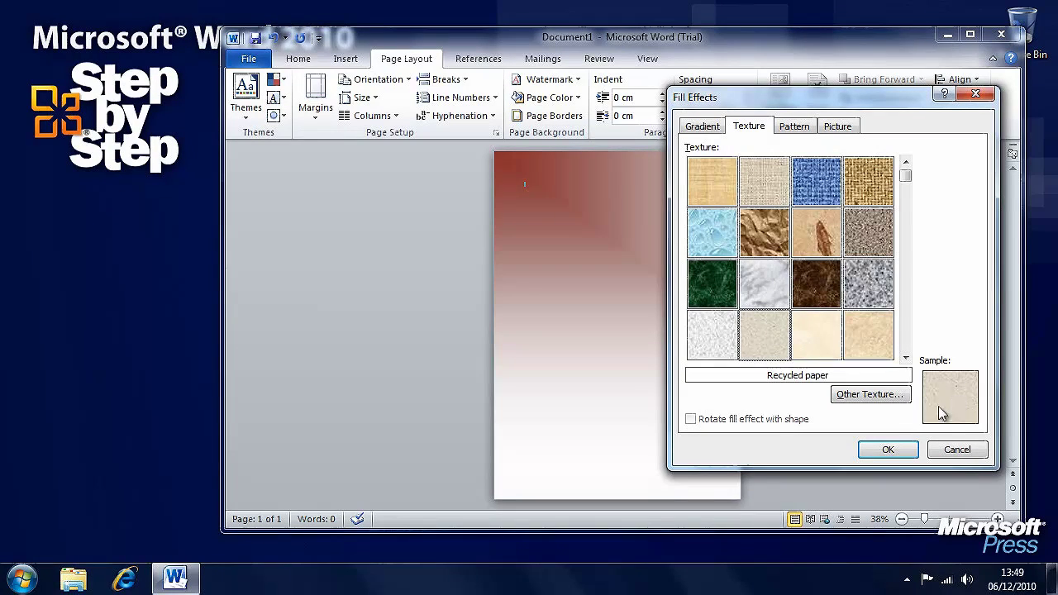
{"action": "left_click", "coordinate": [907, 219]}
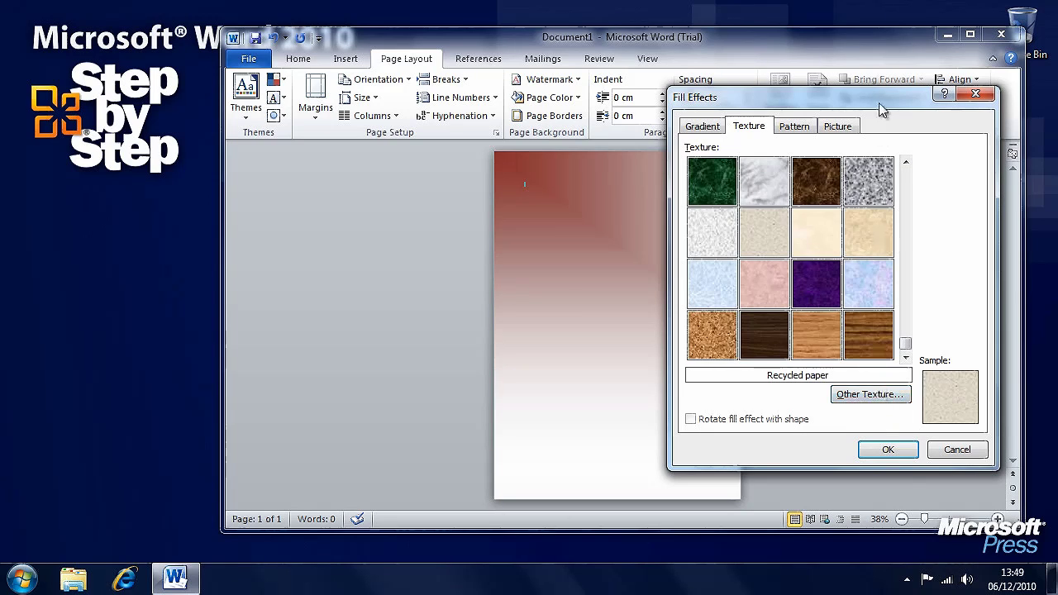
{"action": "left_click", "coordinate": [874, 394]}
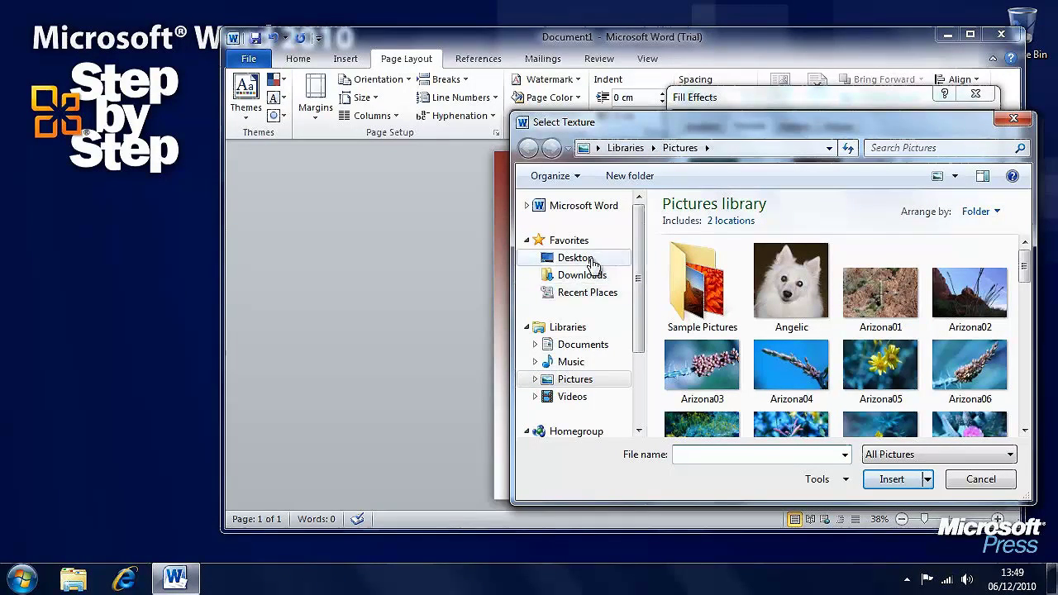
- Pick MarbleFloor from the Chapter05 folder and apply it as the tiled page texture
{"action": "scroll", "coordinate": [602, 272], "scroll_direction": "down", "scroll_amount": 1}
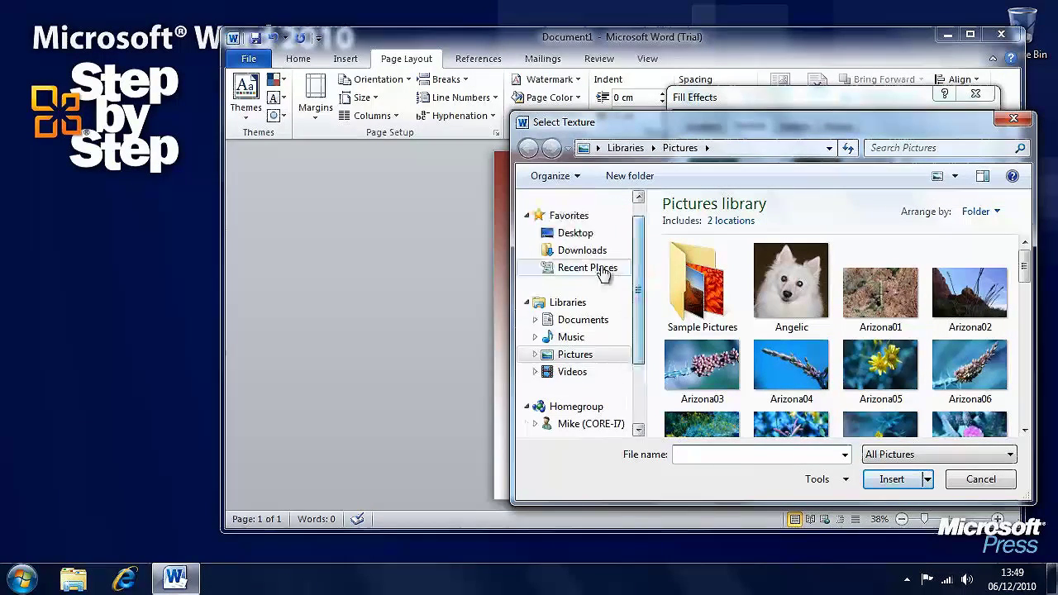
{"action": "left_click", "coordinate": [597, 320]}
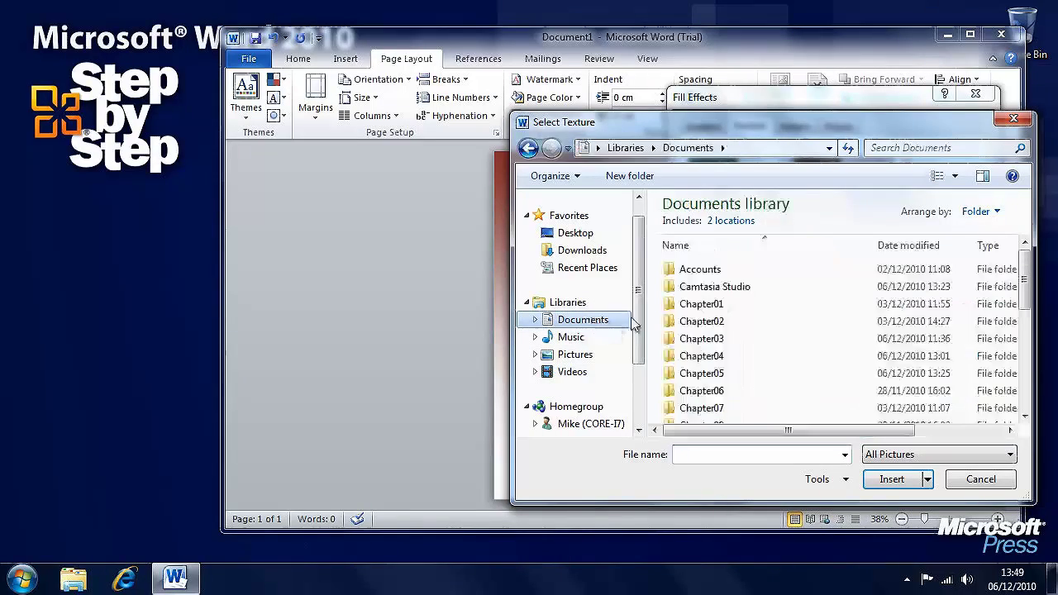
{"action": "double_click", "coordinate": [736, 371]}
{"action": "left_click", "coordinate": [708, 305]}
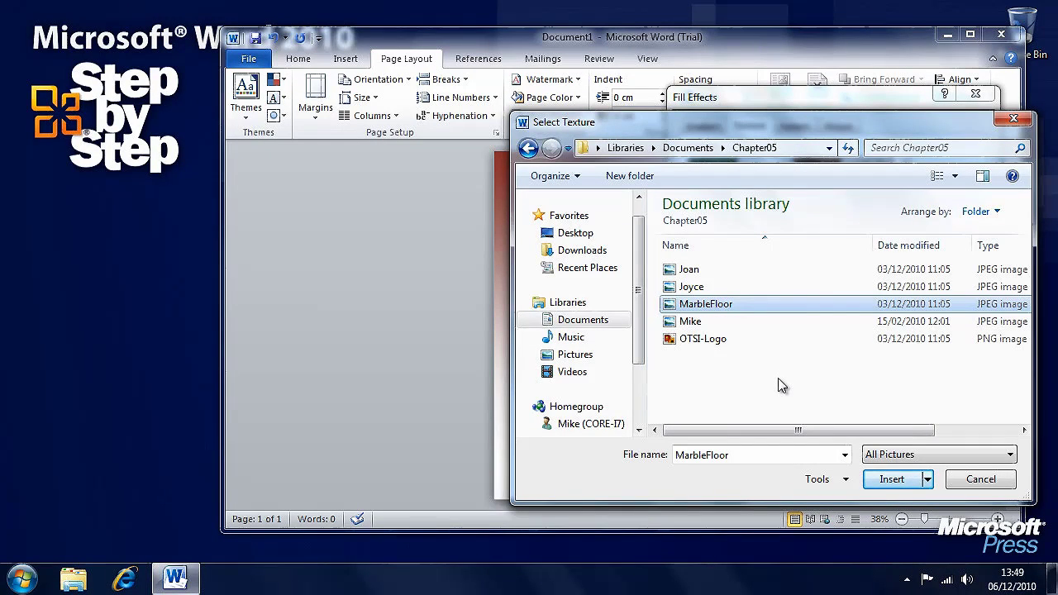
{"action": "left_click", "coordinate": [914, 480]}
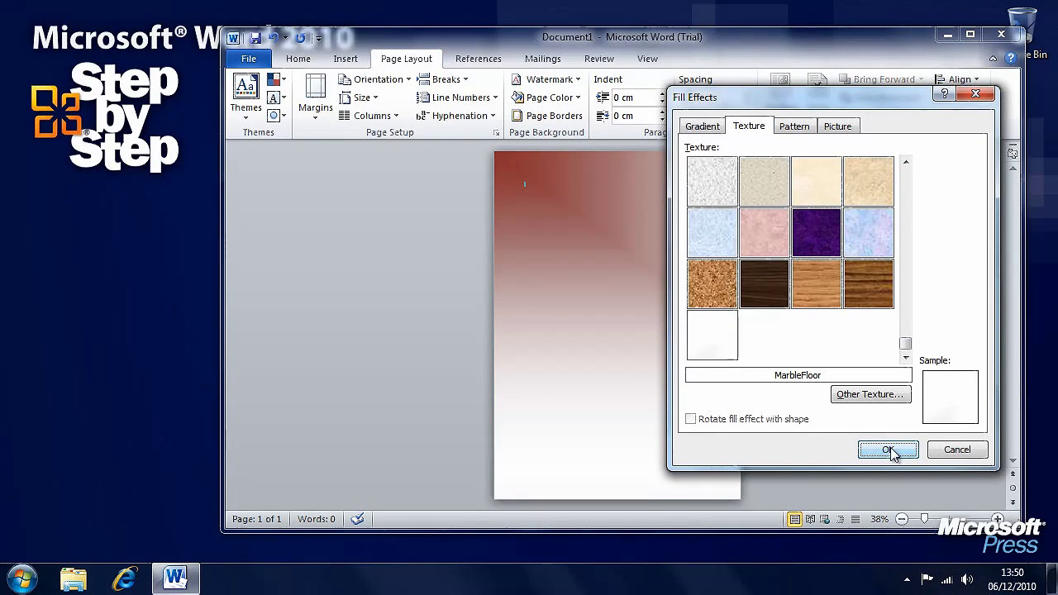
{"action": "left_click", "coordinate": [889, 451]}
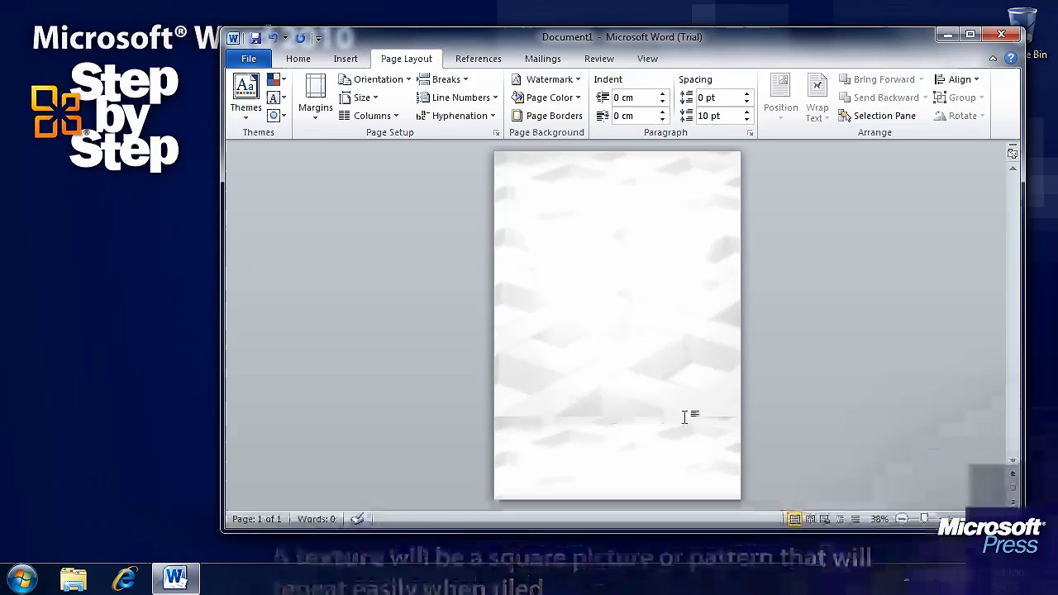
- Set the MarbleFloor image as a single picture fill for the page background
{"action": "left_click", "coordinate": [576, 96]}
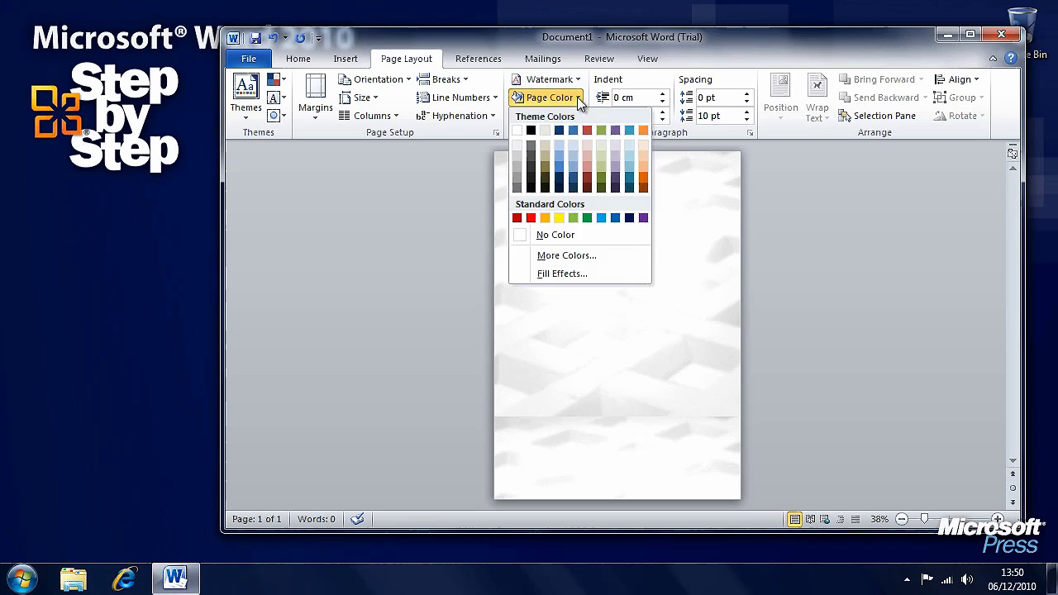
{"action": "left_click", "coordinate": [562, 274]}
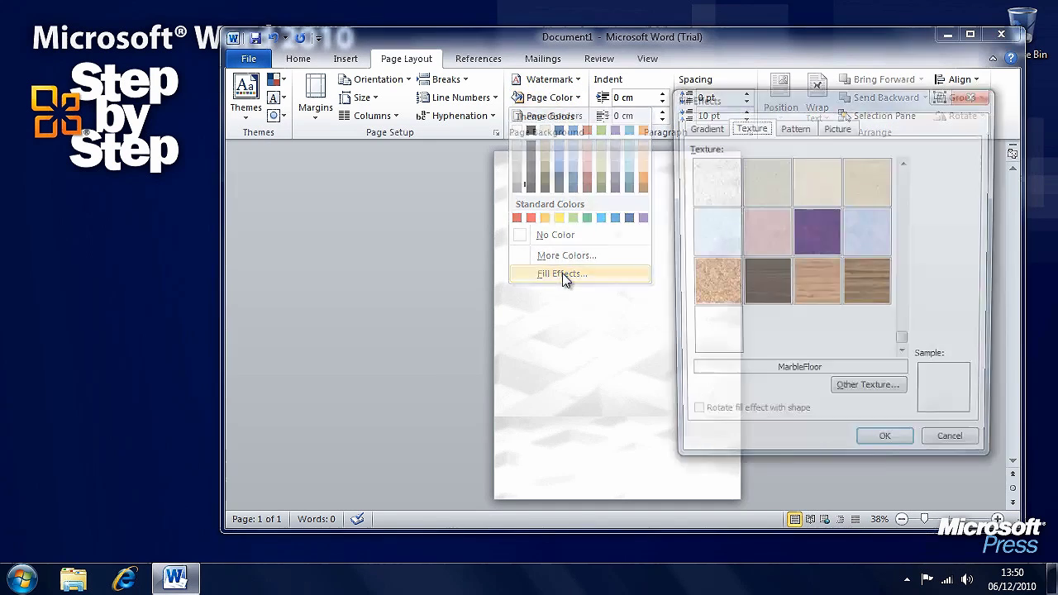
{"action": "left_click", "coordinate": [703, 127]}
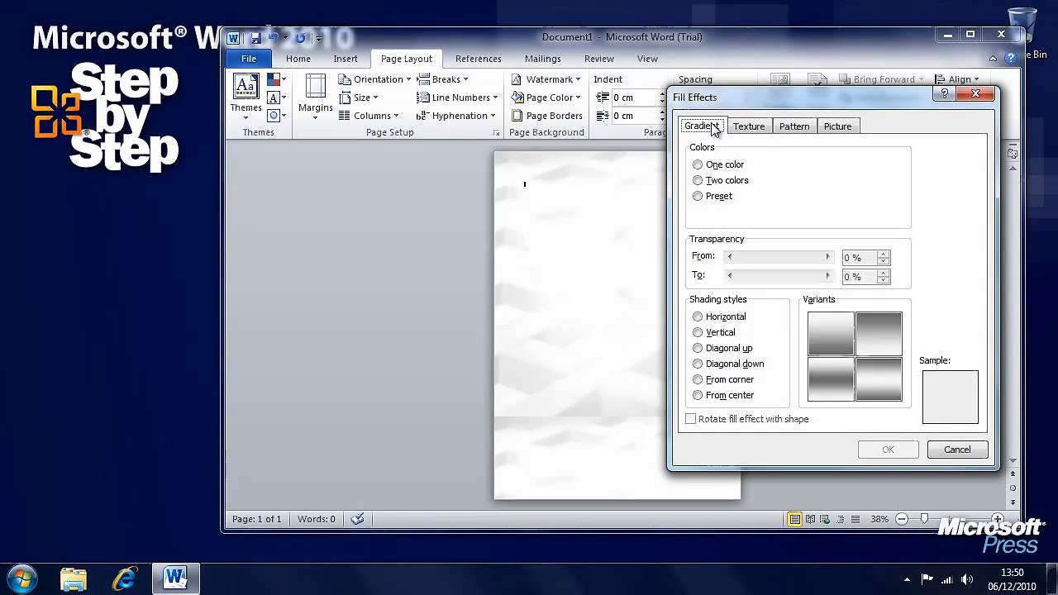
{"action": "left_click", "coordinate": [793, 127]}
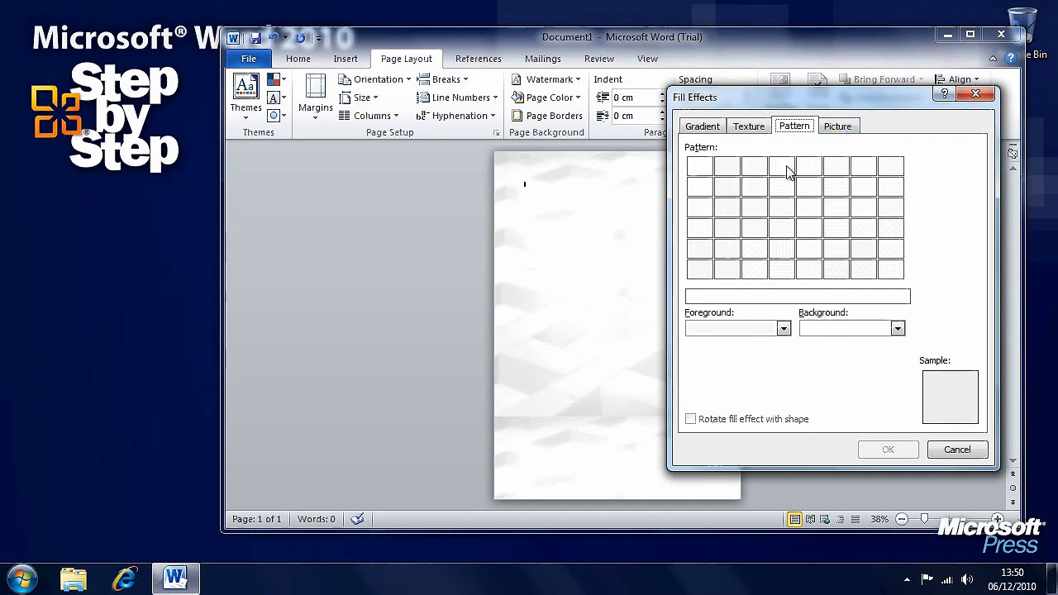
{"action": "left_click", "coordinate": [838, 127]}
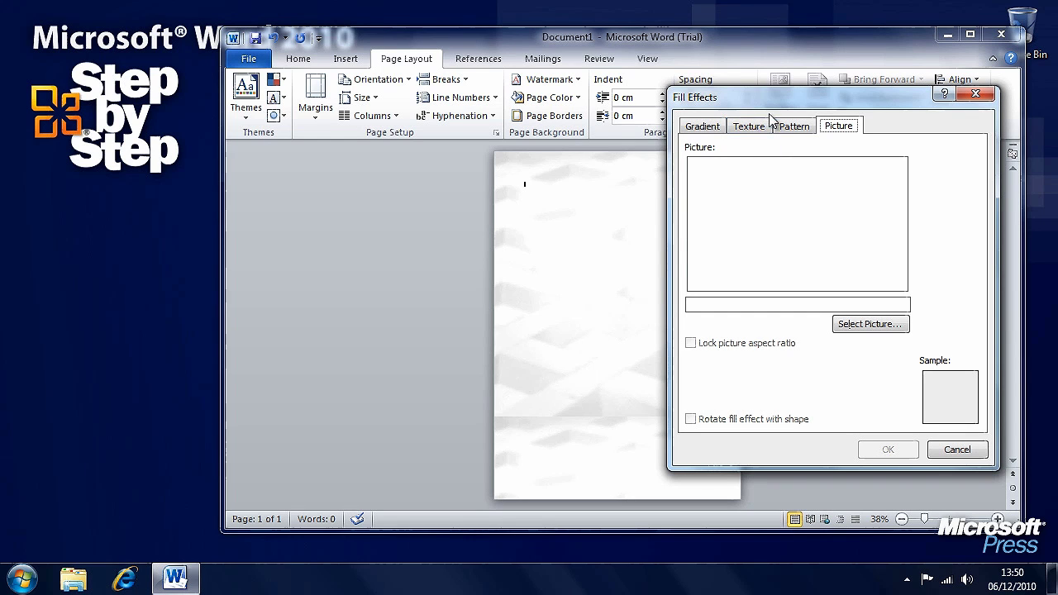
{"action": "left_click", "coordinate": [881, 325]}
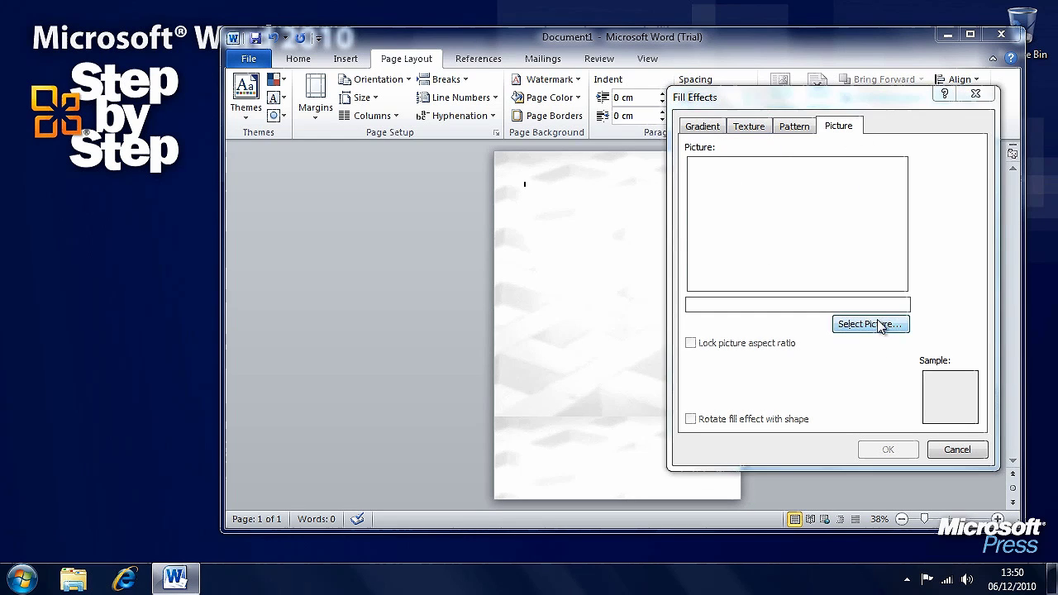
{"action": "left_click", "coordinate": [884, 250]}
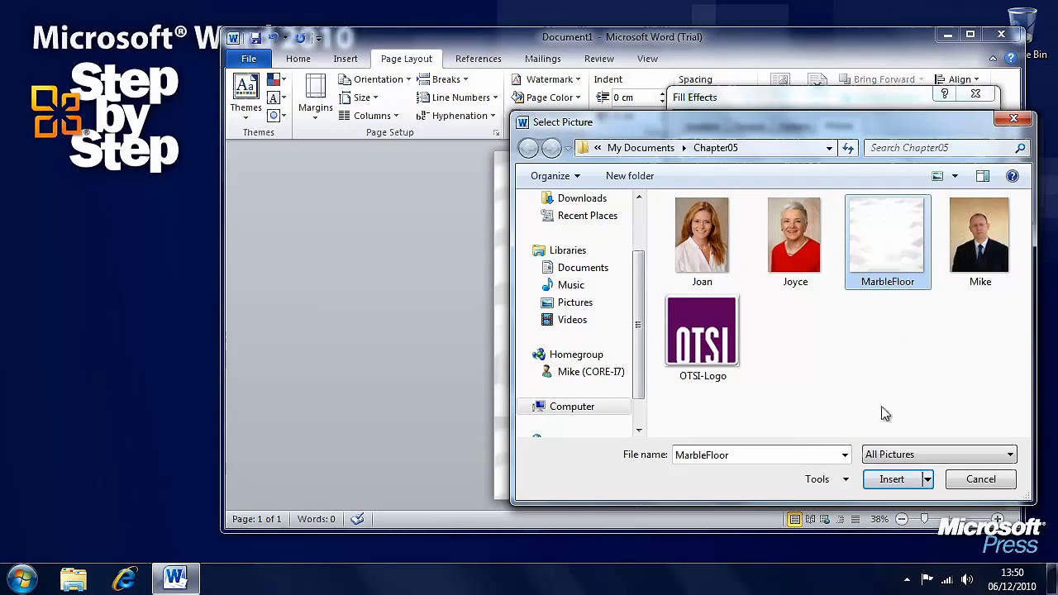
{"action": "left_click", "coordinate": [891, 479]}
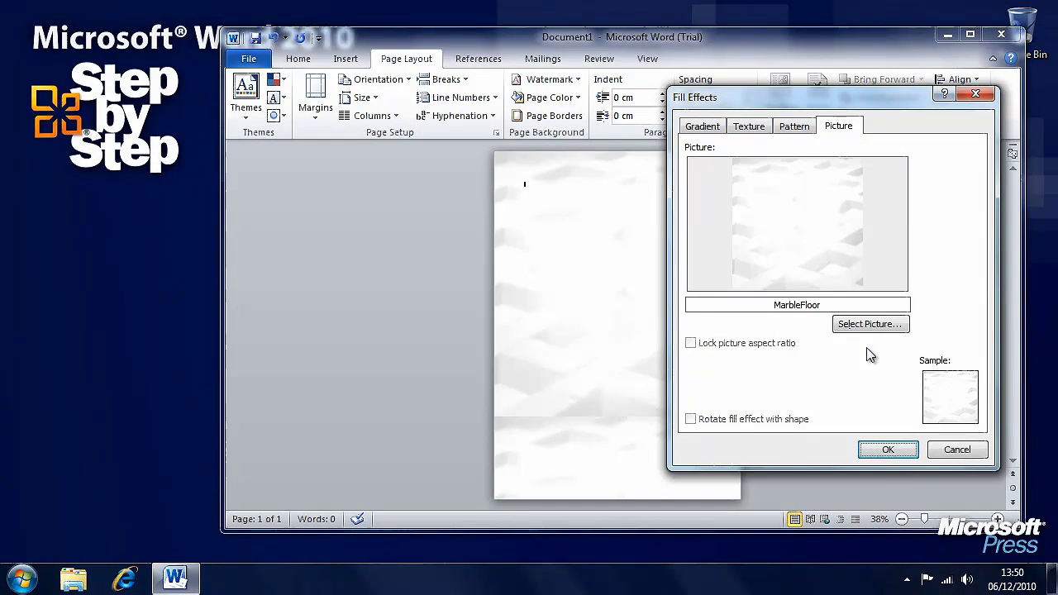
{"action": "left_click", "coordinate": [905, 454]}
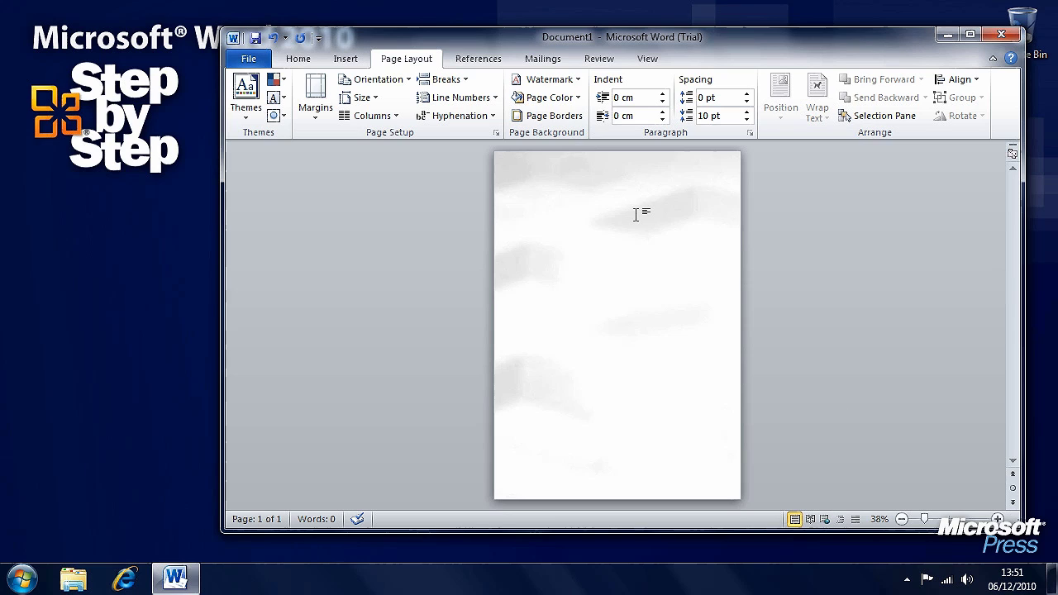
- Add a dark grey Box page border around the whole page
{"action": "left_click", "coordinate": [558, 121]}
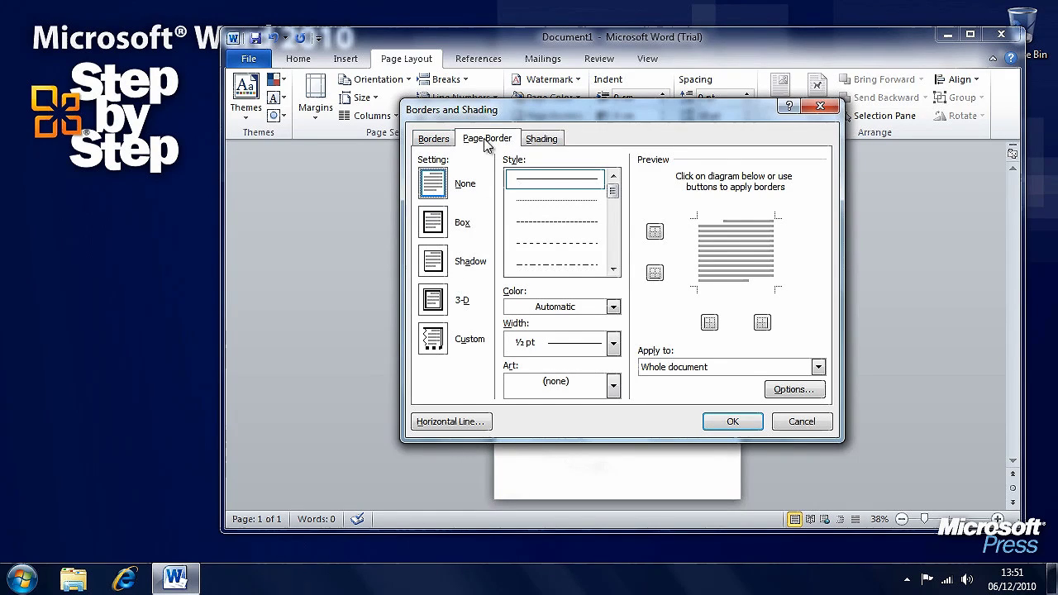
{"action": "left_click", "coordinate": [433, 223]}
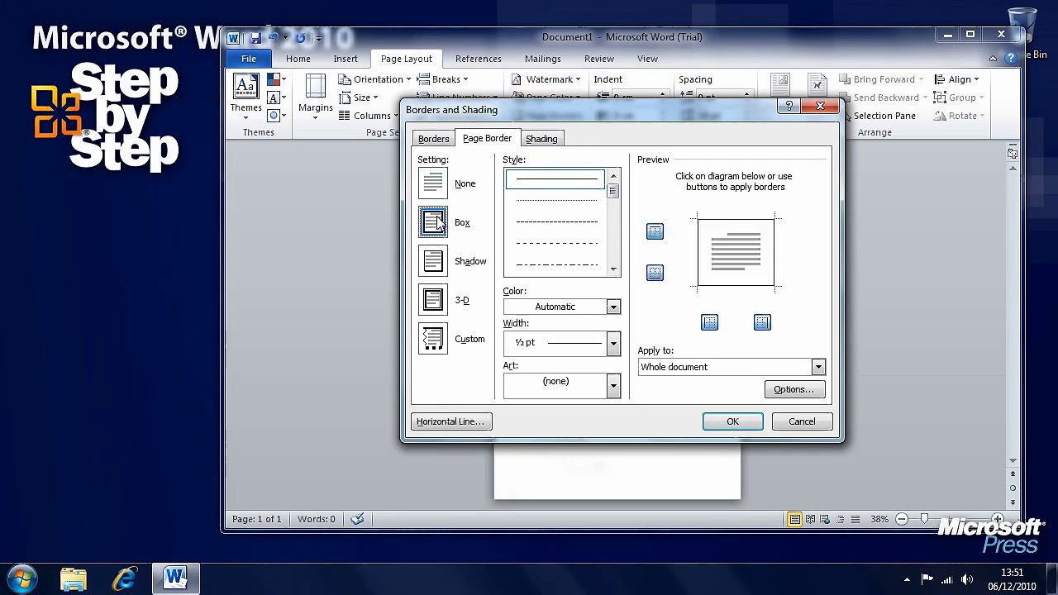
{"action": "left_click", "coordinate": [613, 308]}
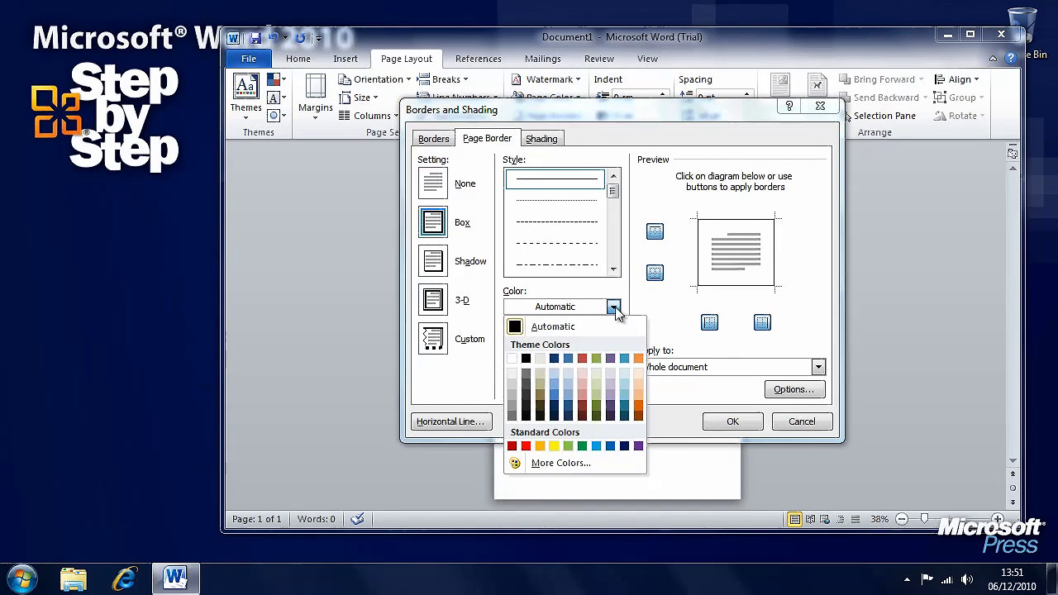
{"action": "left_click", "coordinate": [527, 381]}
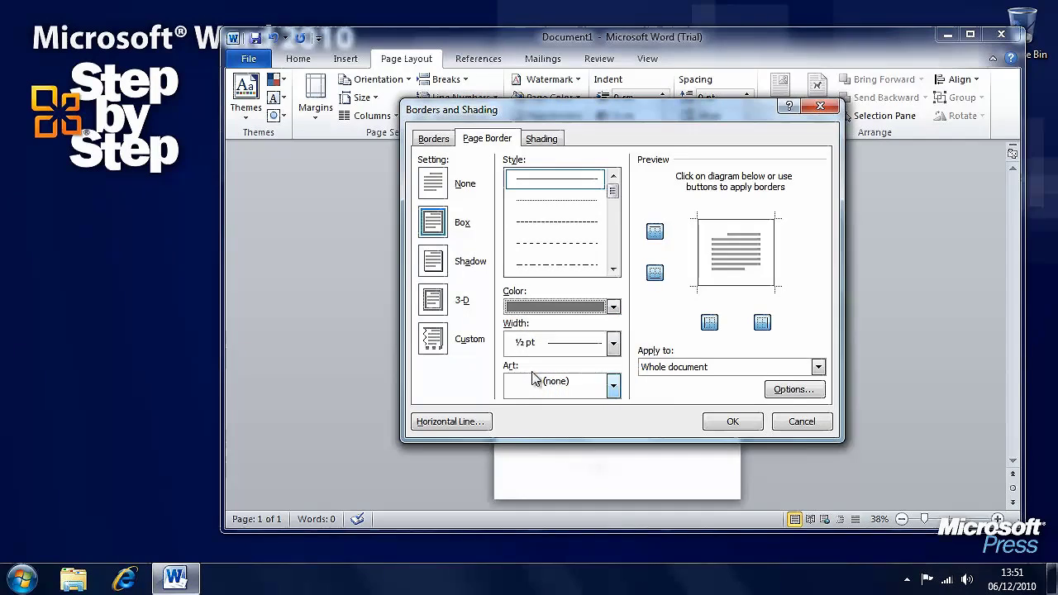
{"action": "left_click", "coordinate": [732, 422]}
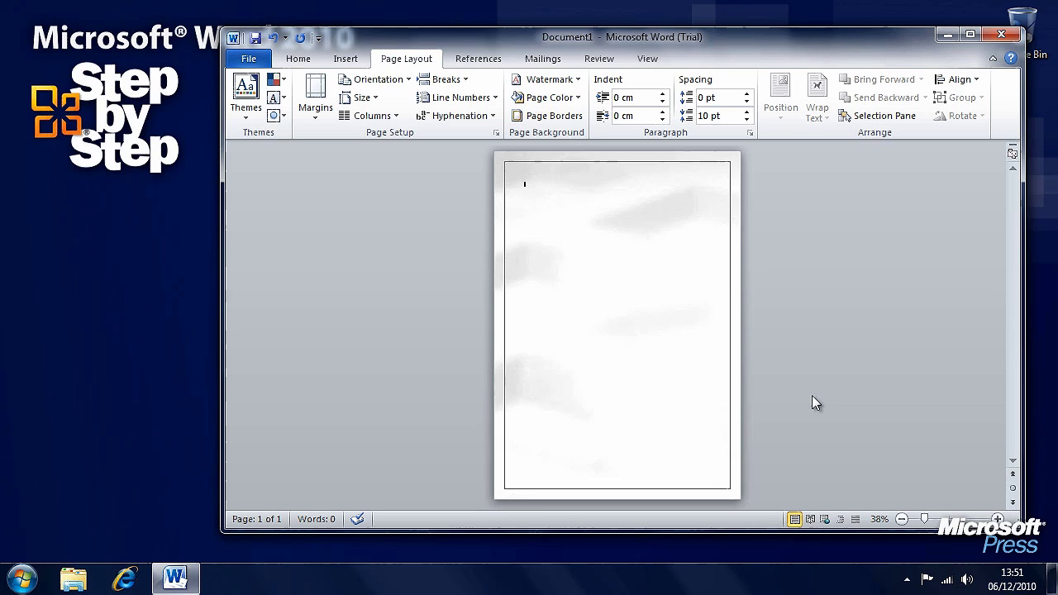
{"action": "left_click", "coordinate": [575, 79]}
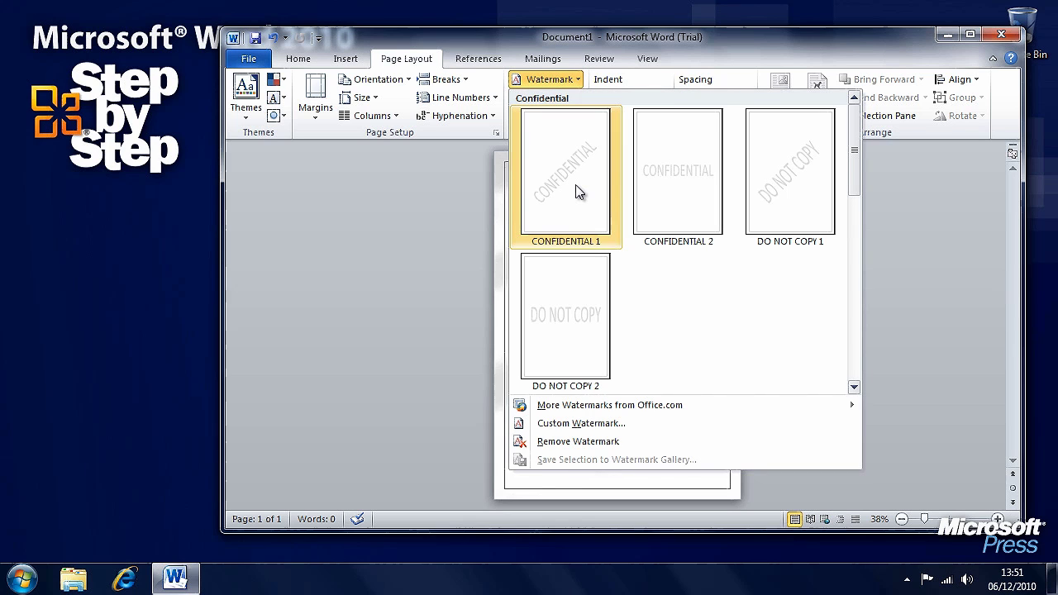
- Apply the diagonal CONFIDENTIAL 1 watermark to the page
{"action": "left_click", "coordinate": [579, 192]}
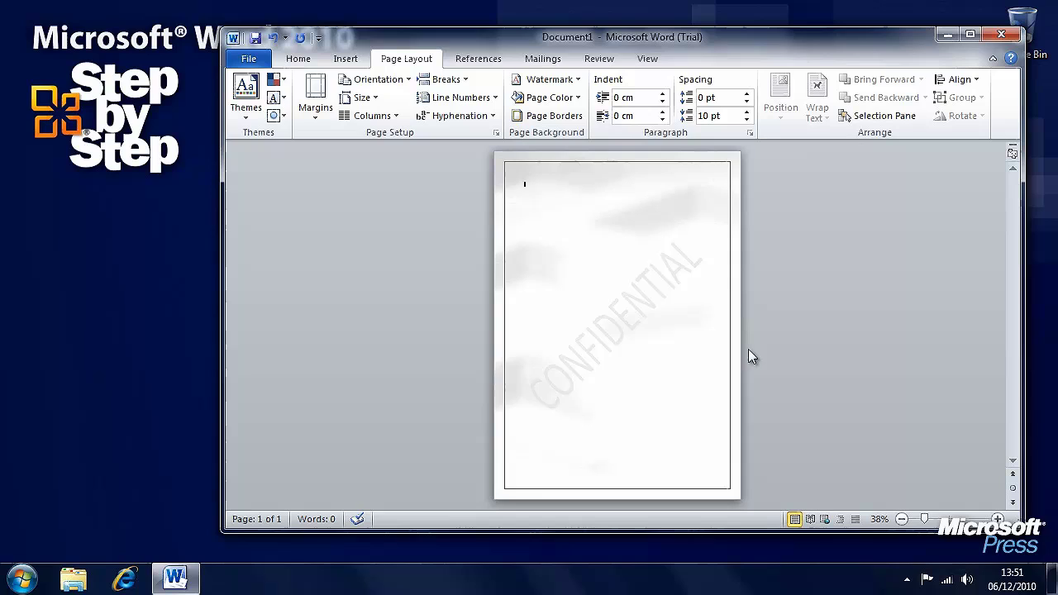
{"action": "left_click", "coordinate": [576, 79]}
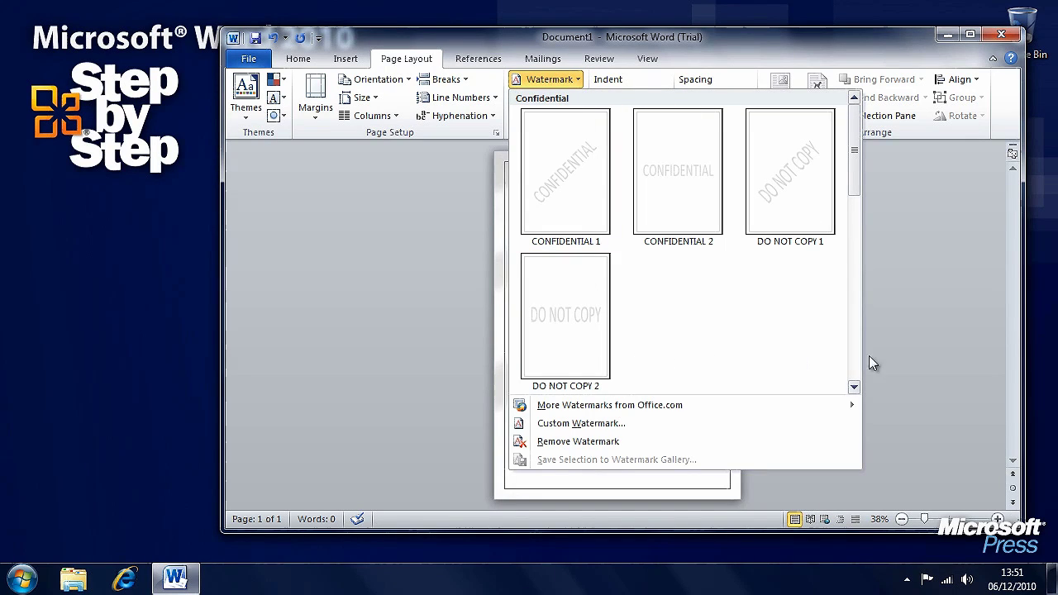
{"action": "left_click", "coordinate": [894, 360]}
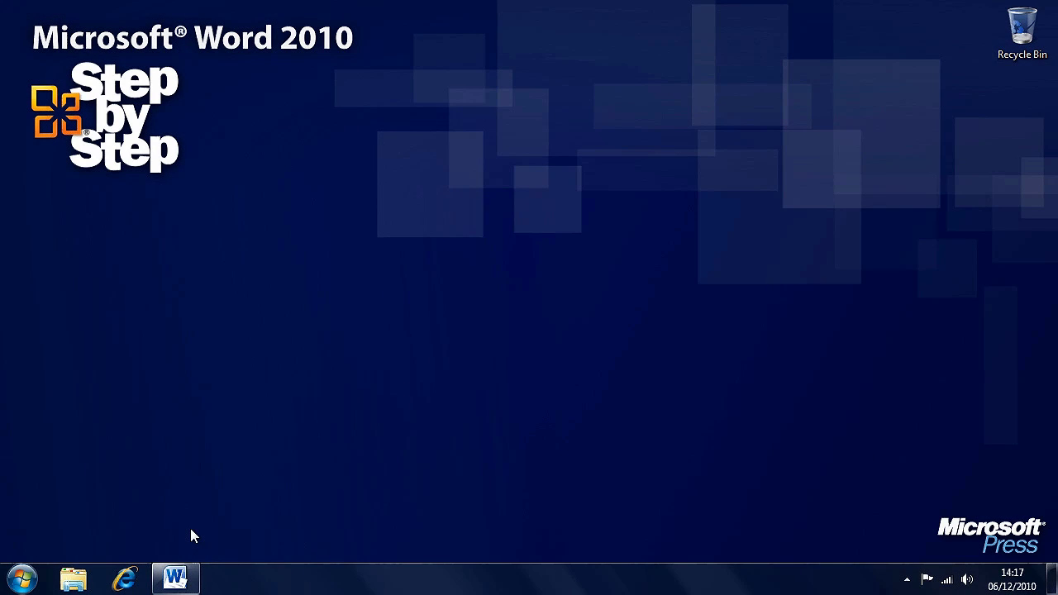
- Restore the Flyer_start document window from the taskbar
{"action": "left_click", "coordinate": [174, 577]}
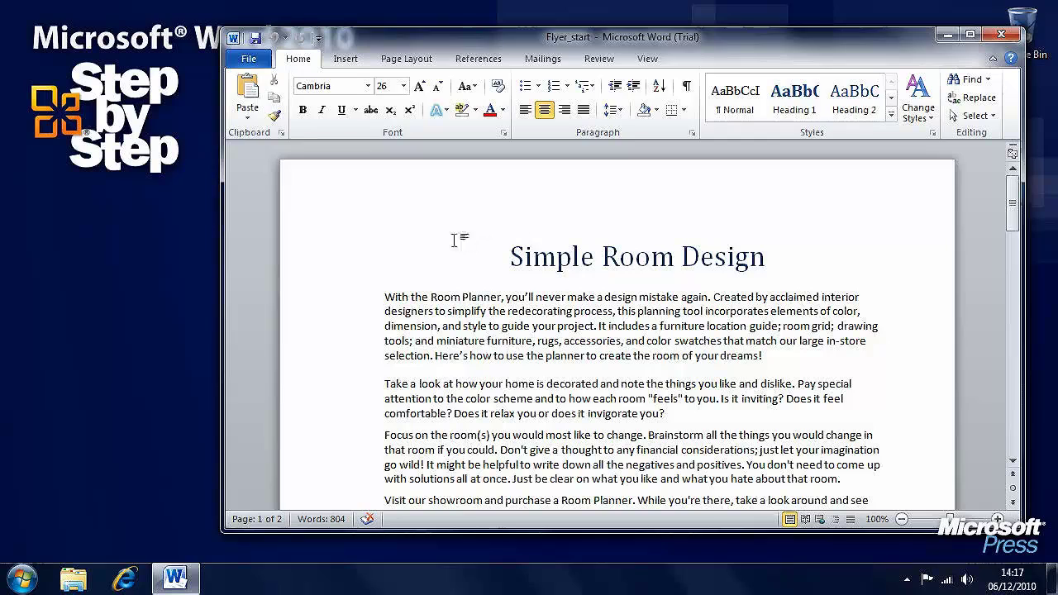
{"action": "left_click", "coordinate": [344, 58]}
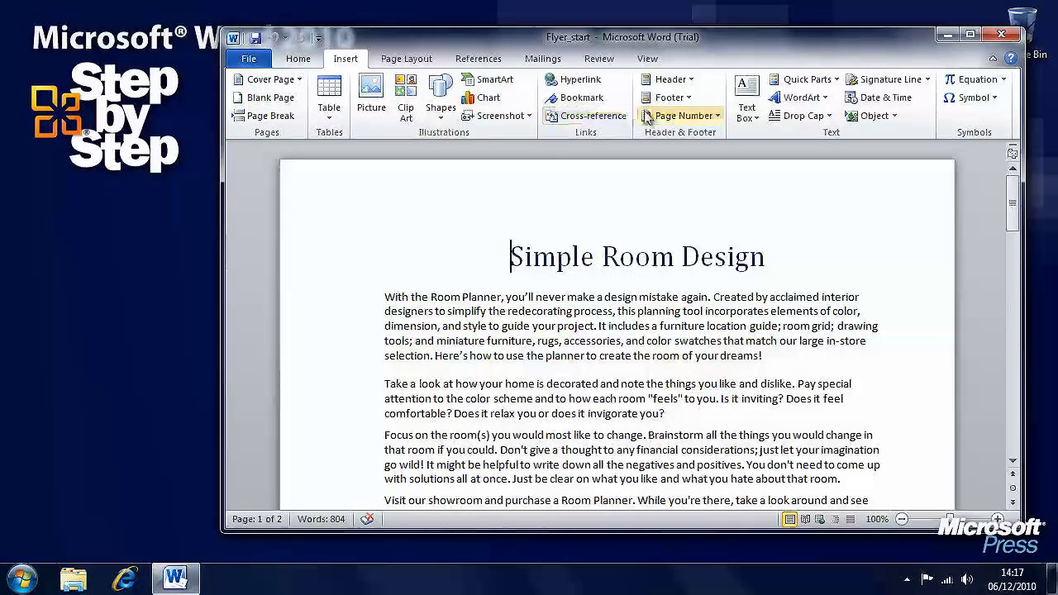
{"action": "left_click", "coordinate": [835, 81]}
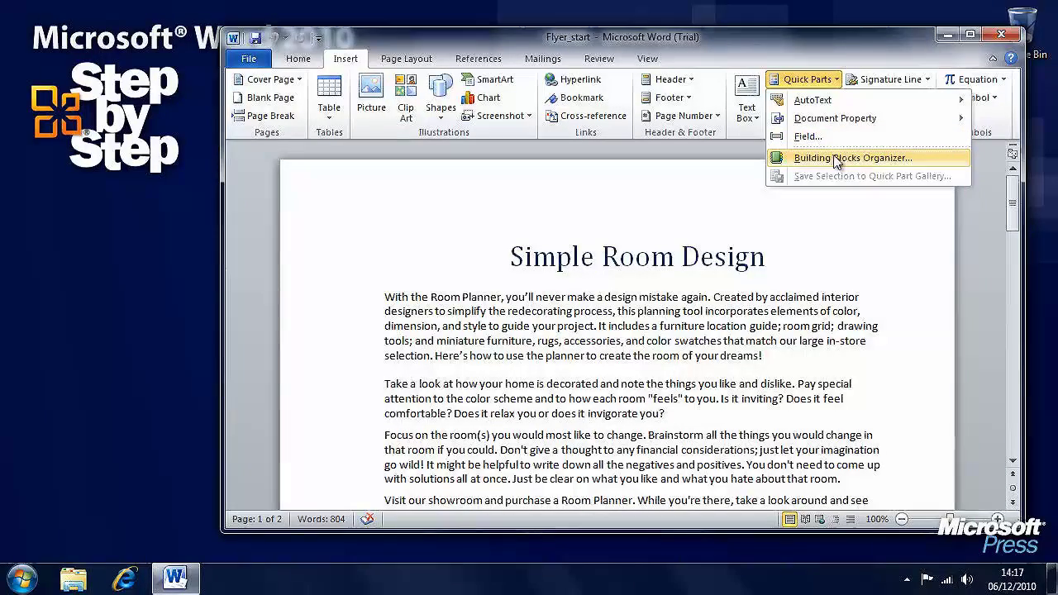
{"action": "left_click", "coordinate": [864, 164]}
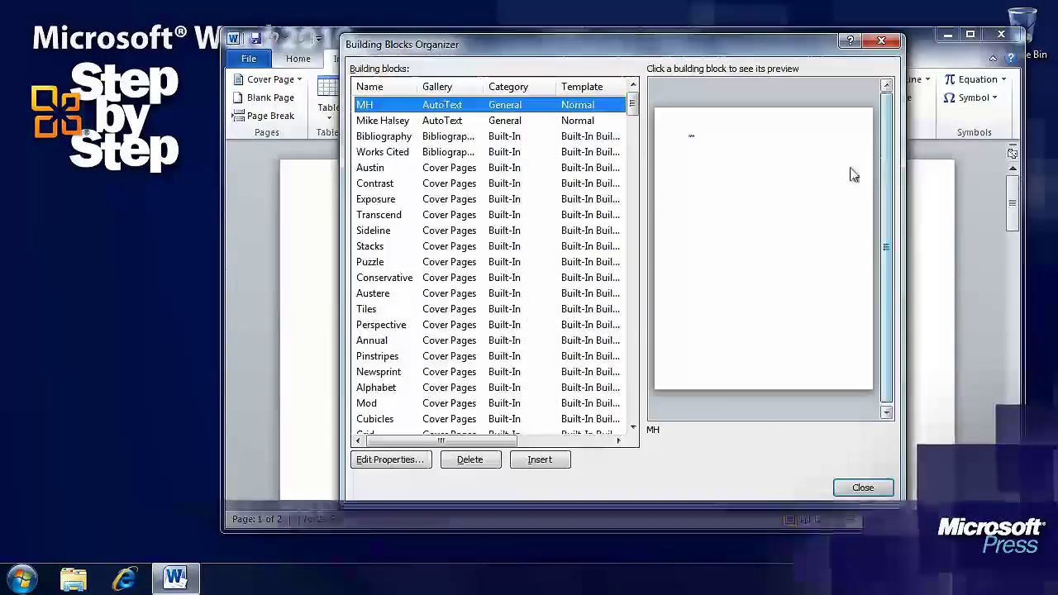
{"action": "mouse_move", "coordinate": [632, 104]}
{"action": "left_mouse_down"}
{"action": "mouse_move", "coordinate": [635, 142]}
{"action": "mouse_move", "coordinate": [638, 110]}
{"action": "left_mouse_up"}
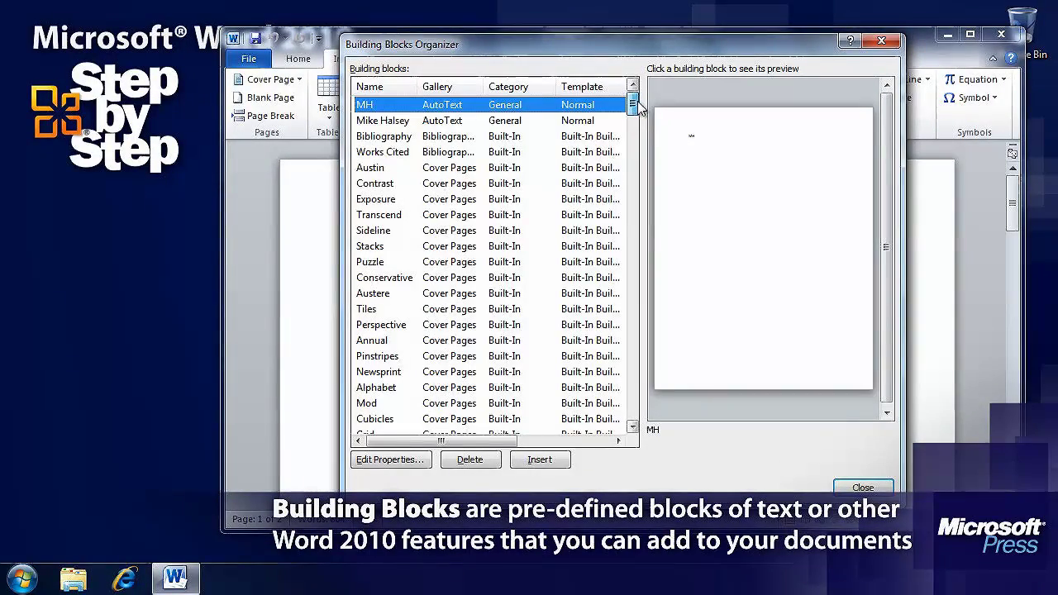
{"action": "left_click", "coordinate": [465, 90]}
{"action": "left_click", "coordinate": [458, 91]}
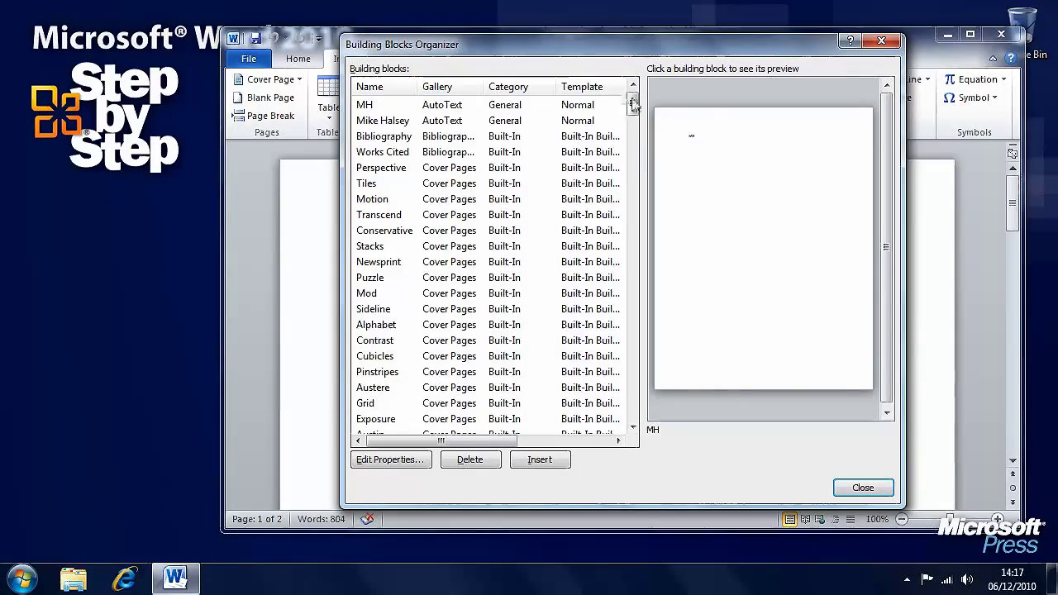
{"action": "left_click_drag", "start_coordinate": [633, 102], "coordinate": [633, 311]}
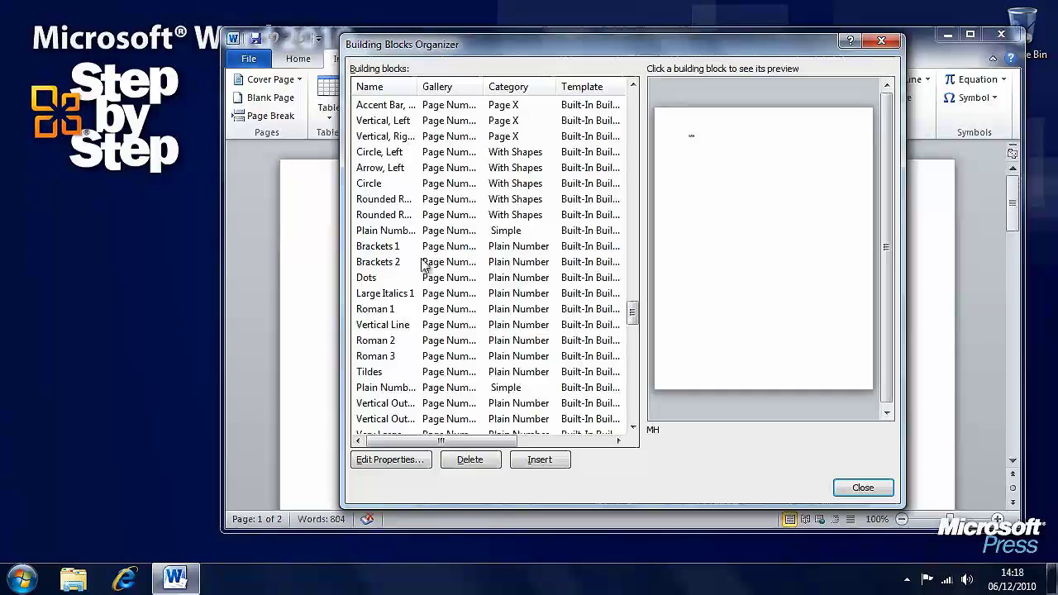
{"action": "left_click", "coordinate": [392, 263]}
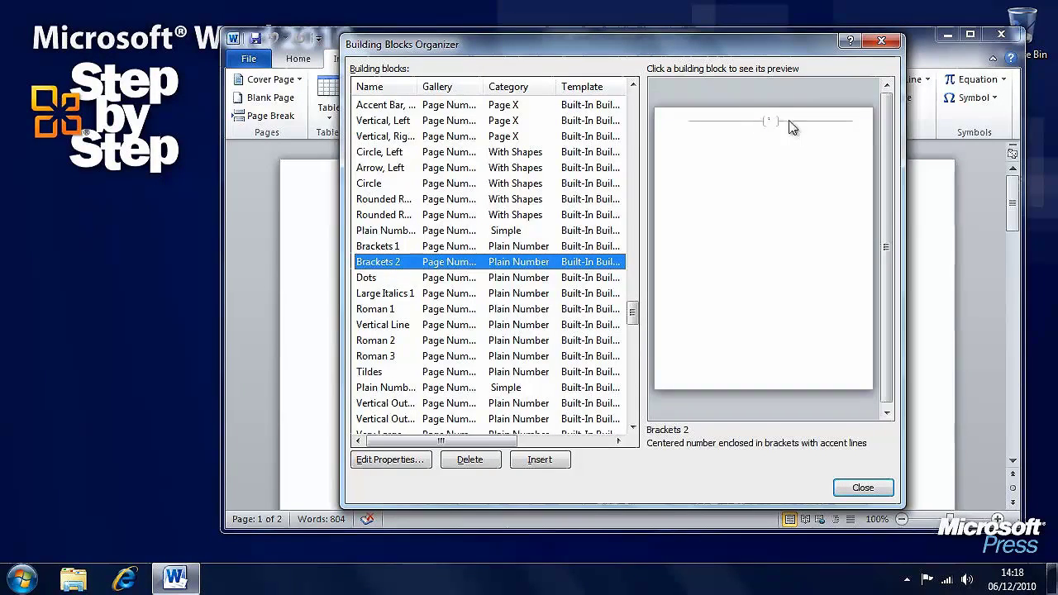
{"action": "left_click", "coordinate": [372, 246]}
{"action": "left_click", "coordinate": [383, 232]}
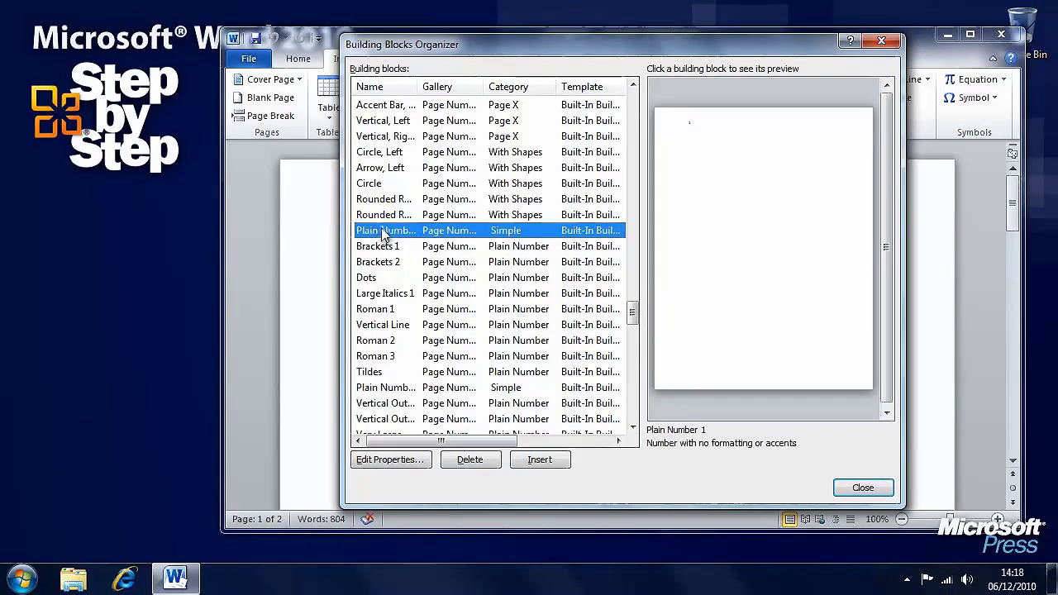
{"action": "left_click", "coordinate": [387, 216]}
{"action": "left_click", "coordinate": [392, 201]}
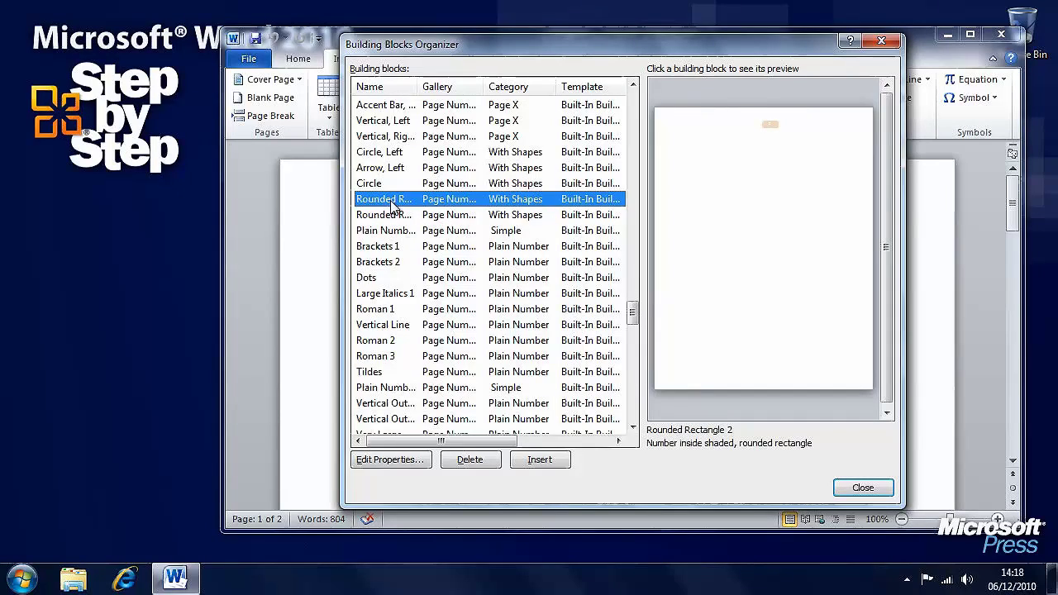
{"action": "left_click", "coordinate": [874, 489]}
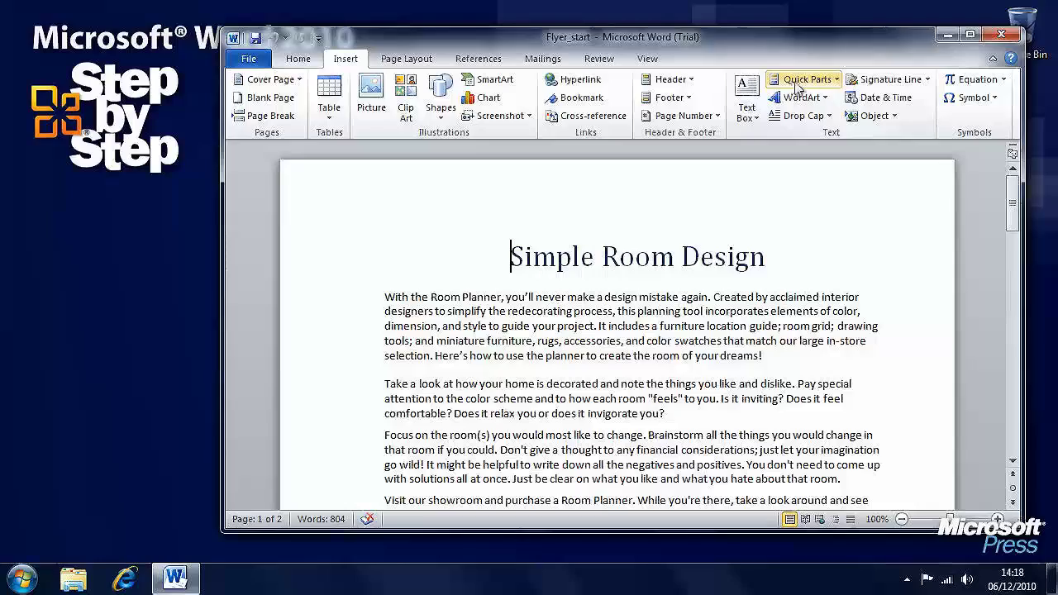
{"action": "left_click", "coordinate": [1003, 80]}
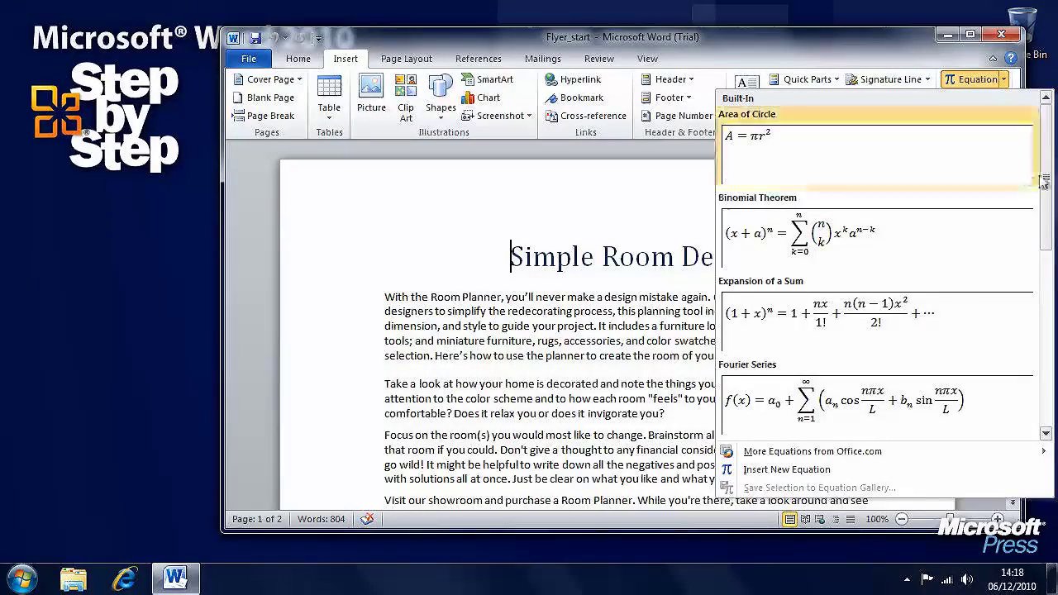
{"action": "scroll", "coordinate": [1046, 165], "scroll_direction": "down", "scroll_amount": 2}
{"action": "scroll", "coordinate": [1045, 165], "scroll_direction": "up", "scroll_amount": 2}
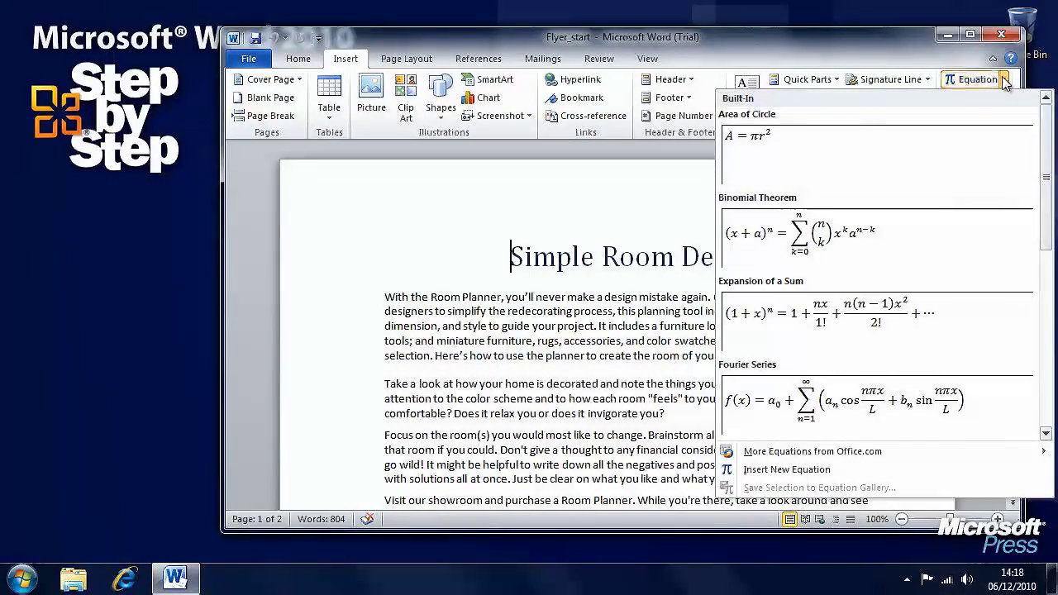
{"action": "left_click", "coordinate": [1003, 80]}
{"action": "left_click", "coordinate": [992, 97]}
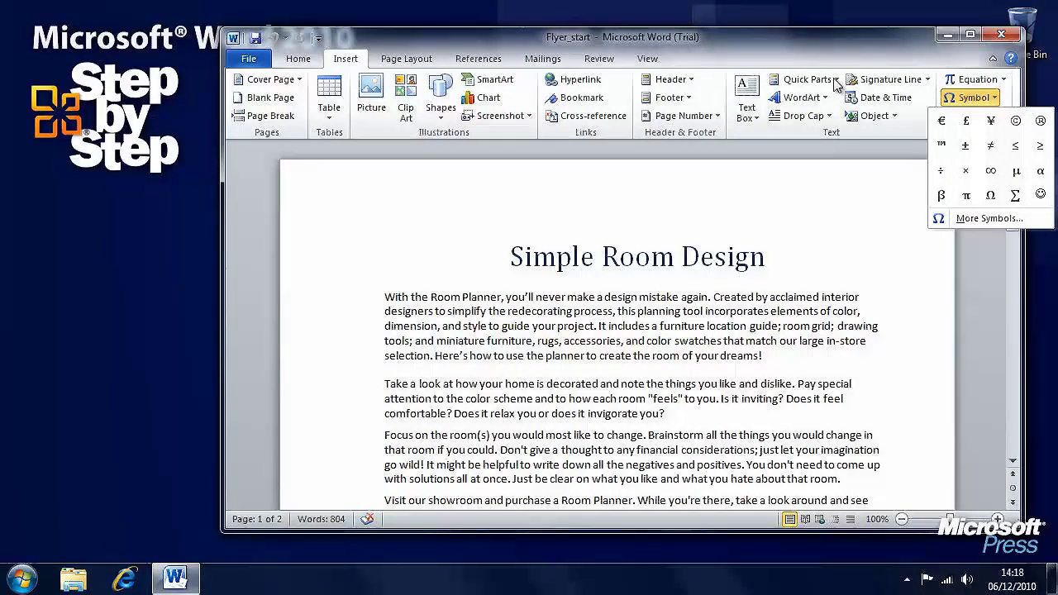
{"action": "left_click", "coordinate": [753, 120]}
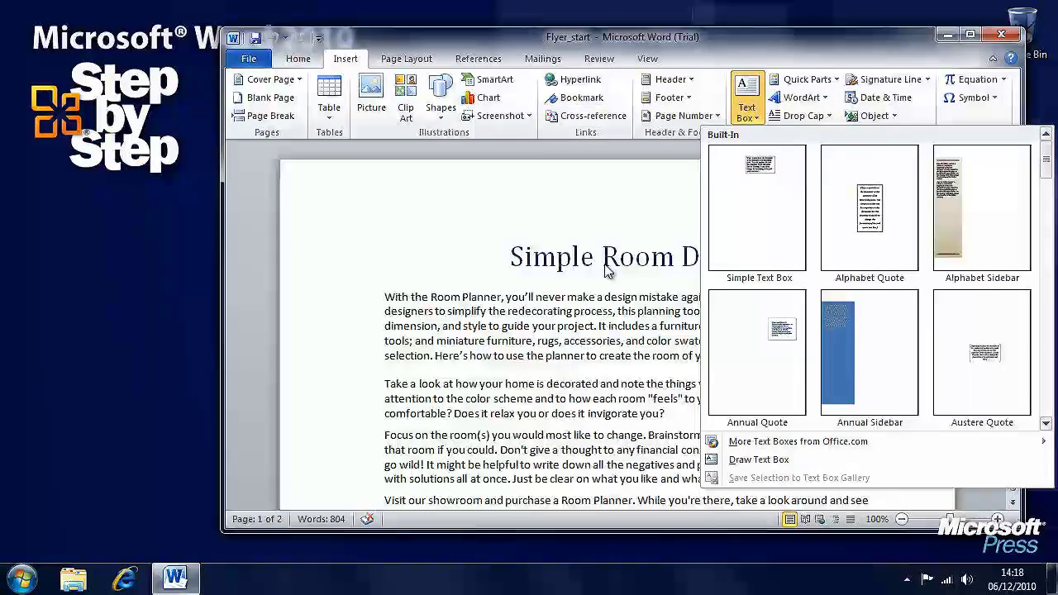
{"action": "left_click", "coordinate": [609, 232]}
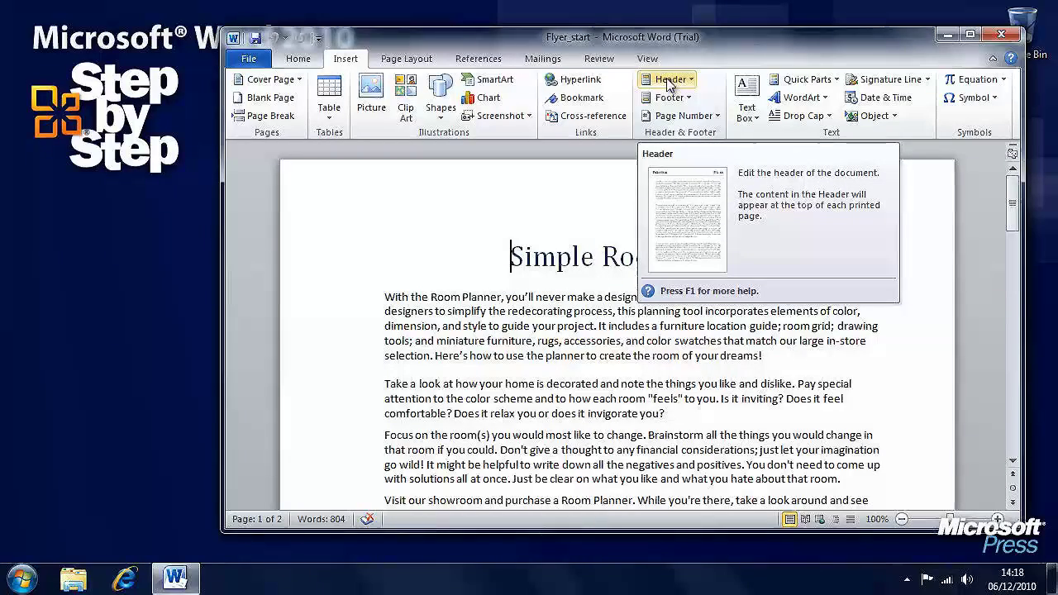
- Add a Motion (Even Page) header with the title 'Worldwide Importers'
{"action": "left_click", "coordinate": [668, 83]}
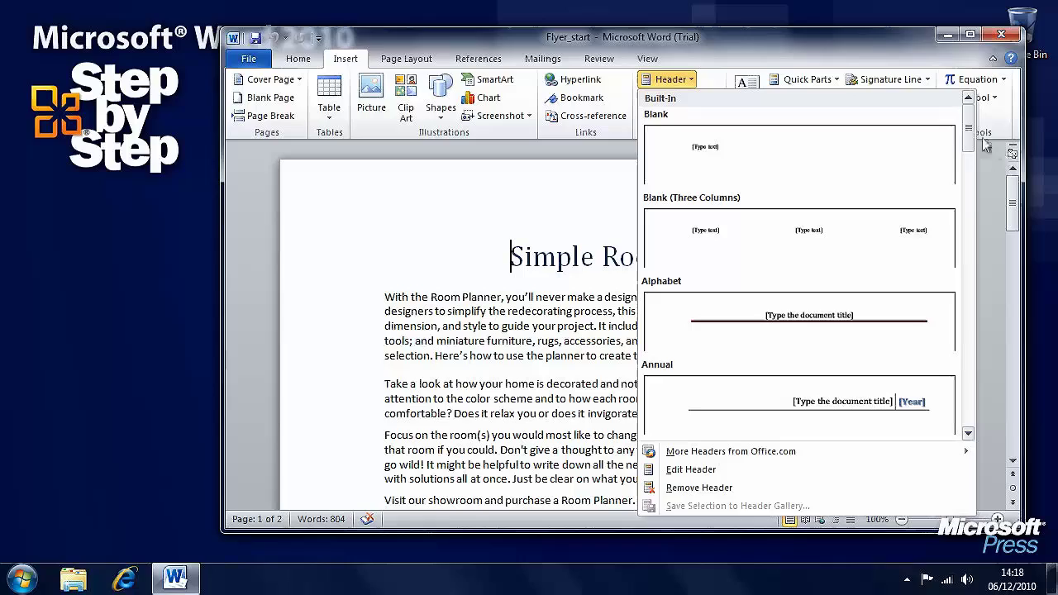
{"action": "left_click_drag", "start_coordinate": [972, 130], "coordinate": [946, 304]}
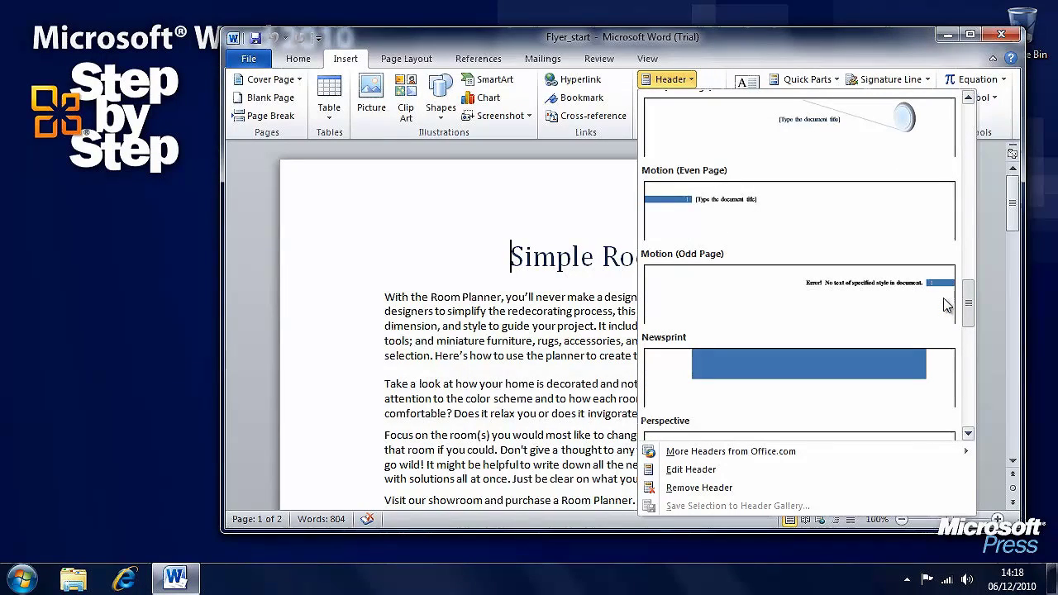
{"action": "left_click", "coordinate": [773, 215]}
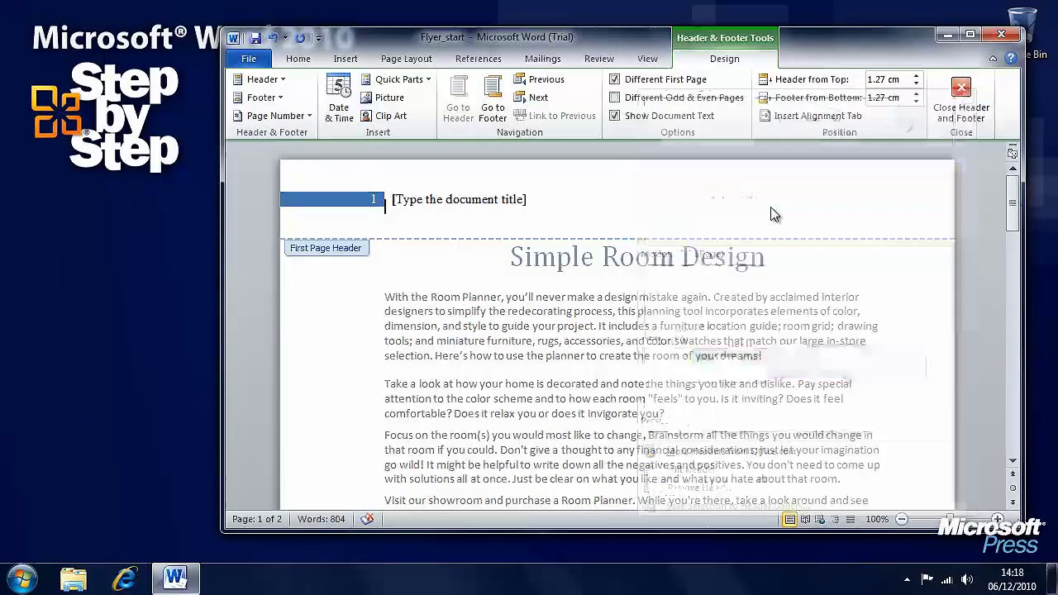
{"action": "left_click", "coordinate": [474, 202]}
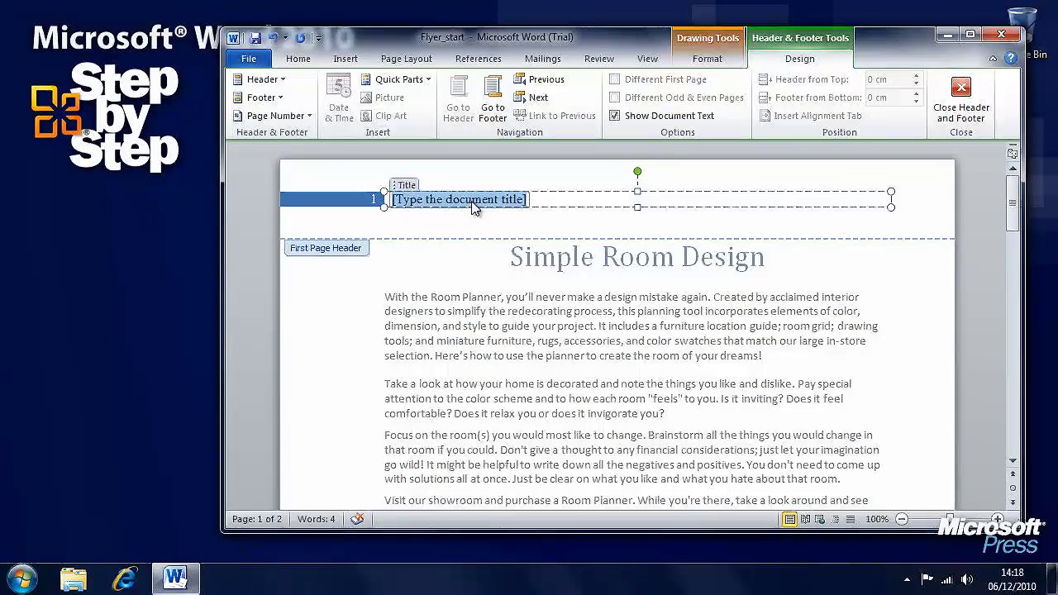
{"action": "type", "text": "Worldwide Importers"}
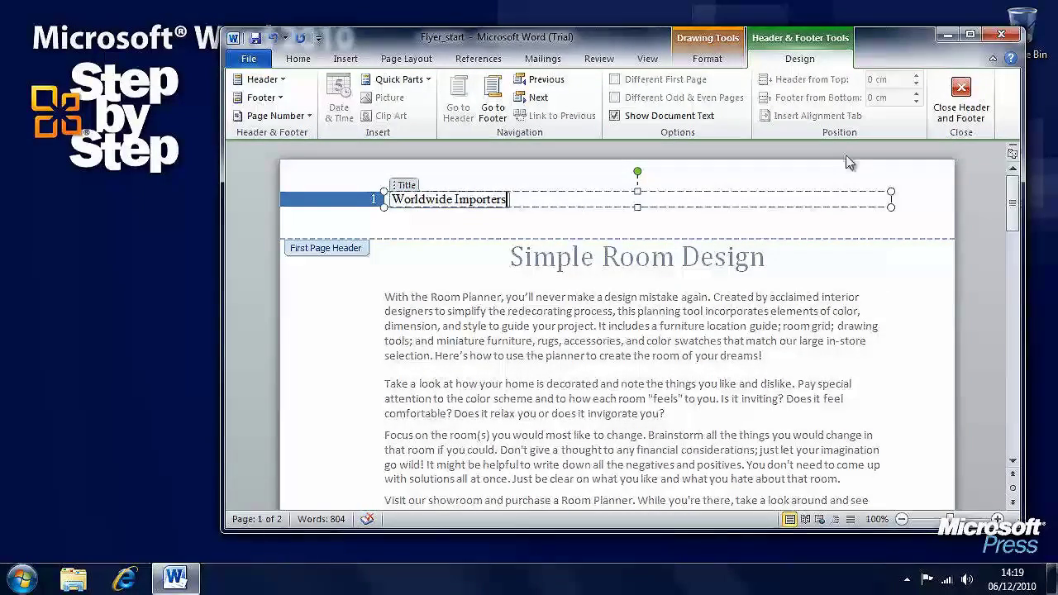
- Close the header, briefly reopen it, and return to the body text
{"action": "left_click", "coordinate": [708, 59]}
{"action": "left_click", "coordinate": [799, 58]}
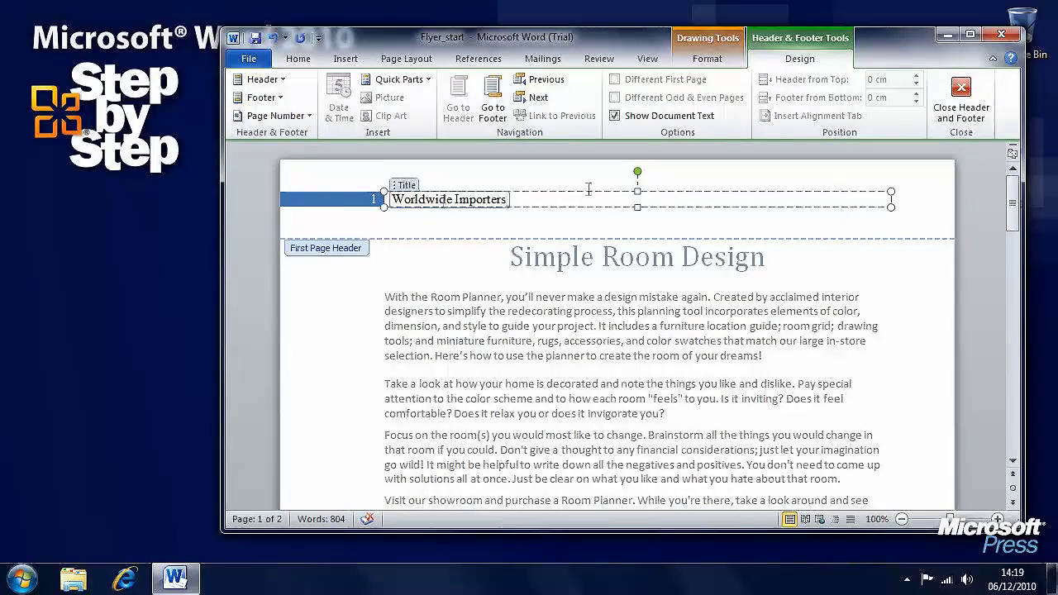
{"action": "left_click", "coordinate": [961, 98]}
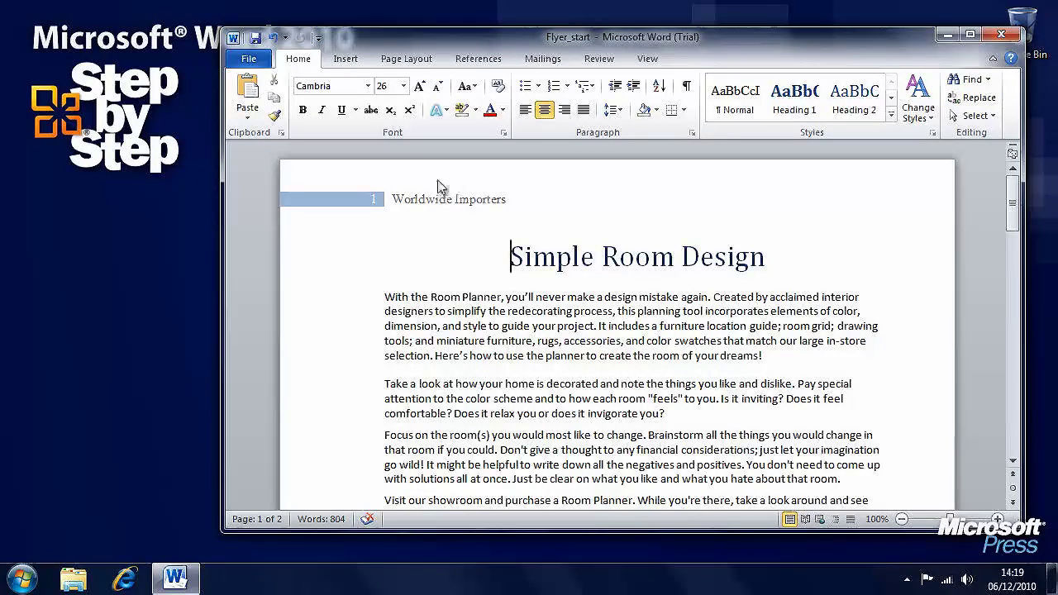
{"action": "double_click", "coordinate": [436, 206]}
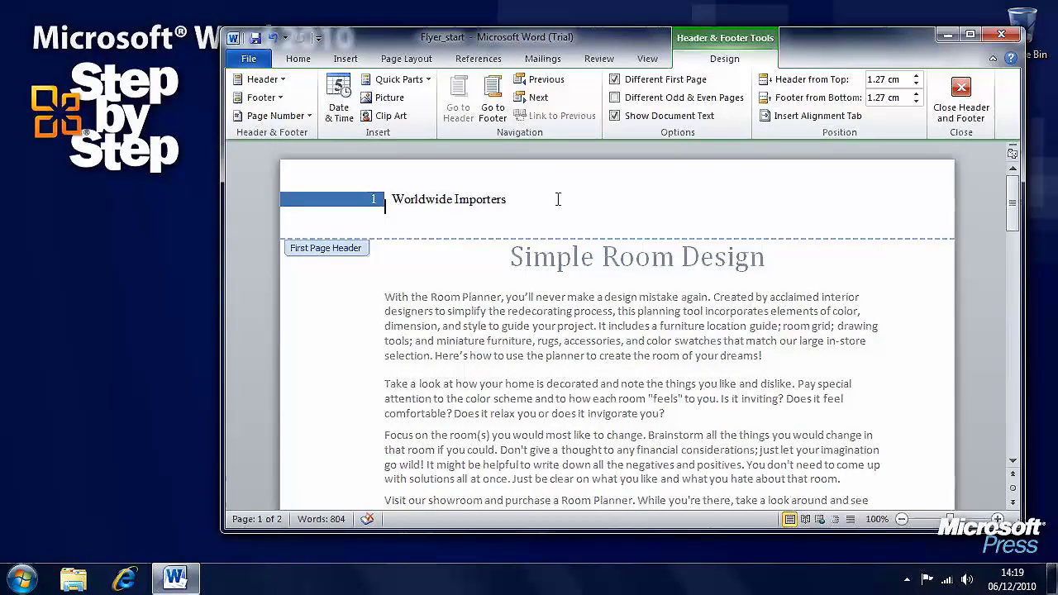
{"action": "left_click", "coordinate": [961, 93]}
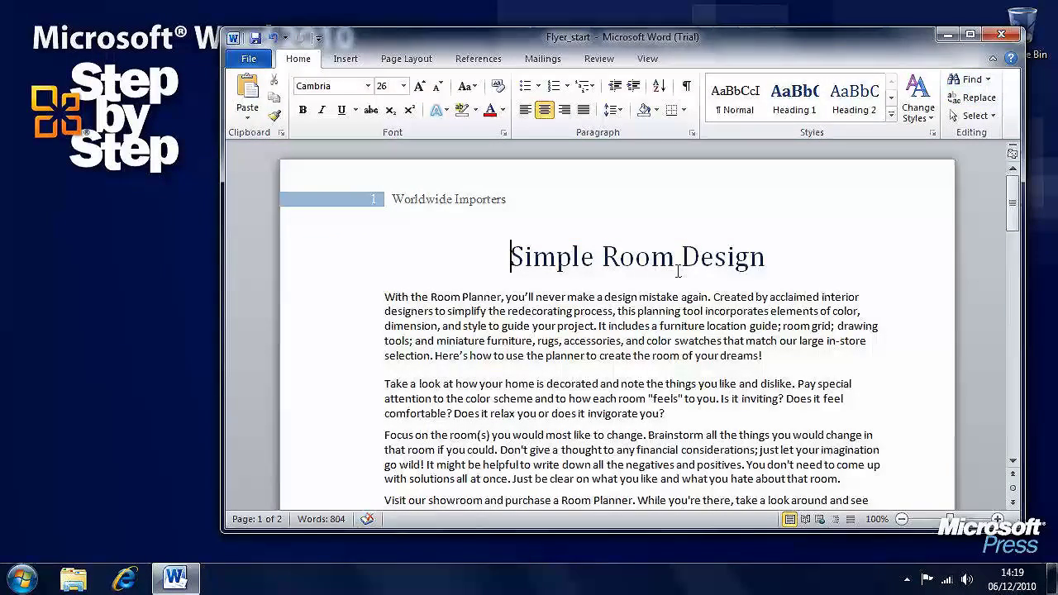
{"action": "left_click", "coordinate": [345, 60]}
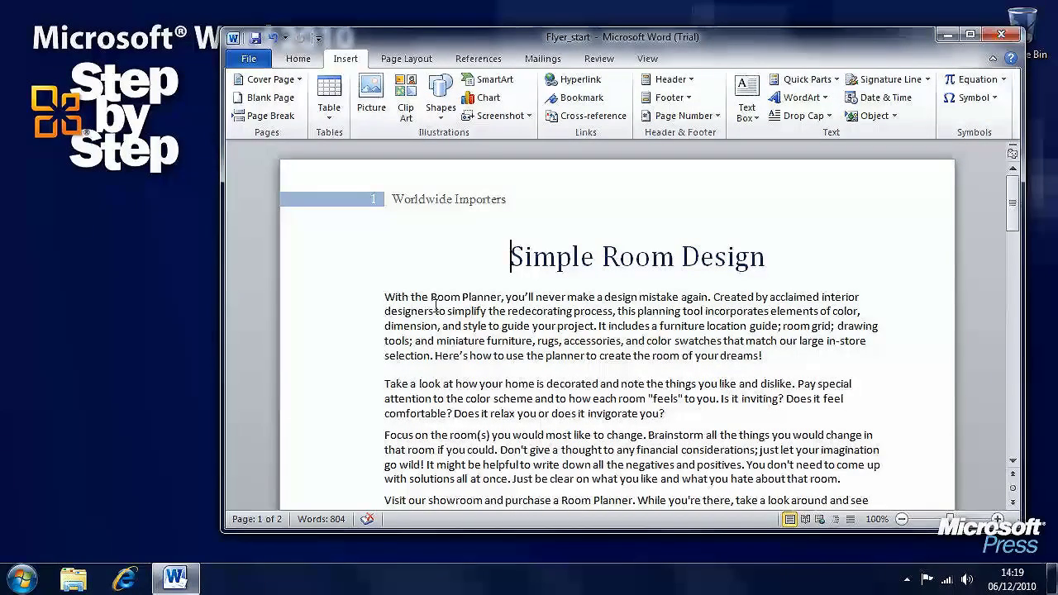
- Cut the 'Visit our showroom' paragraph, dropping the word count to 739
{"action": "scroll", "coordinate": [435, 304], "scroll_direction": "down", "scroll_amount": 6}
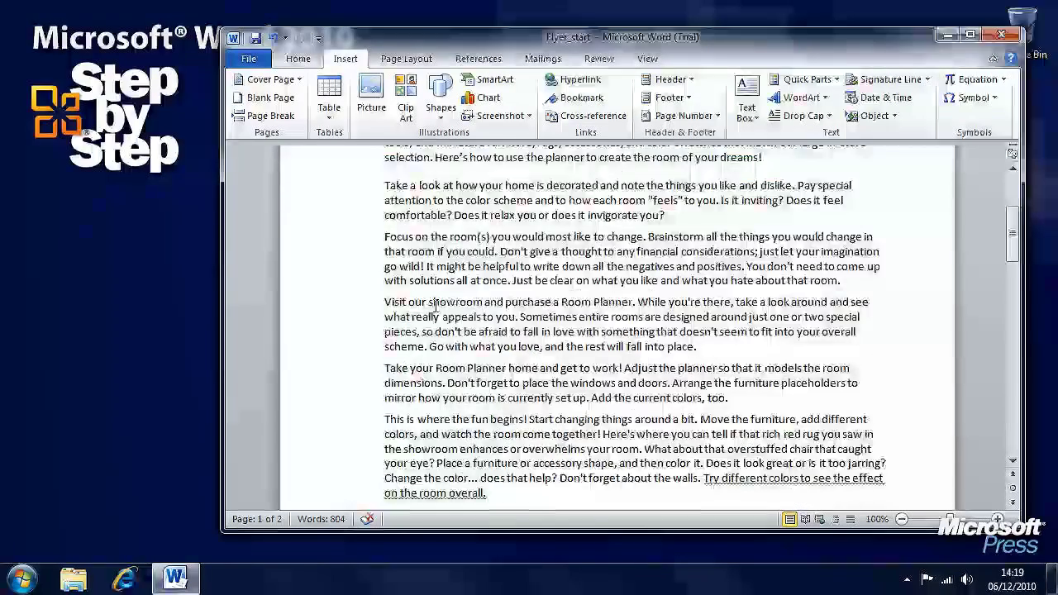
{"action": "left_click_drag", "start_coordinate": [385, 222], "coordinate": [698, 273]}
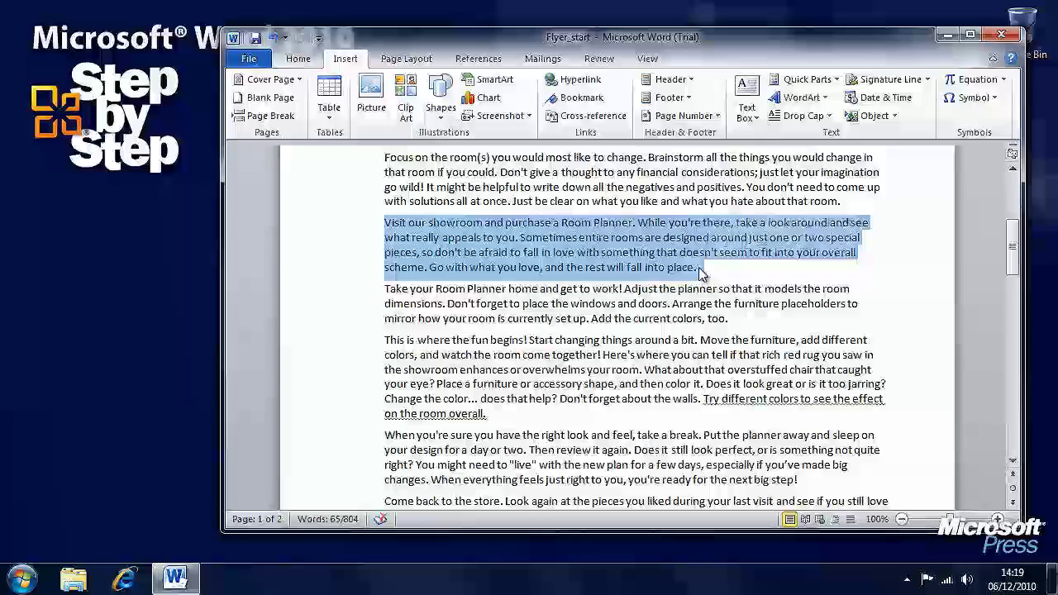
{"action": "scroll", "coordinate": [648, 271], "scroll_direction": "up", "scroll_amount": 3}
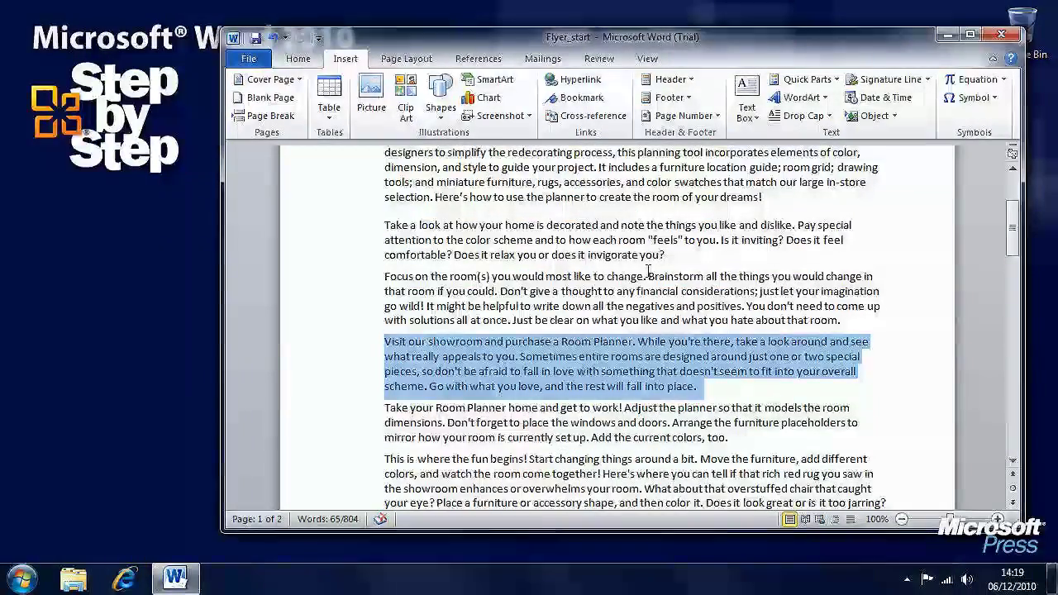
{"action": "right_click", "coordinate": [602, 380]}
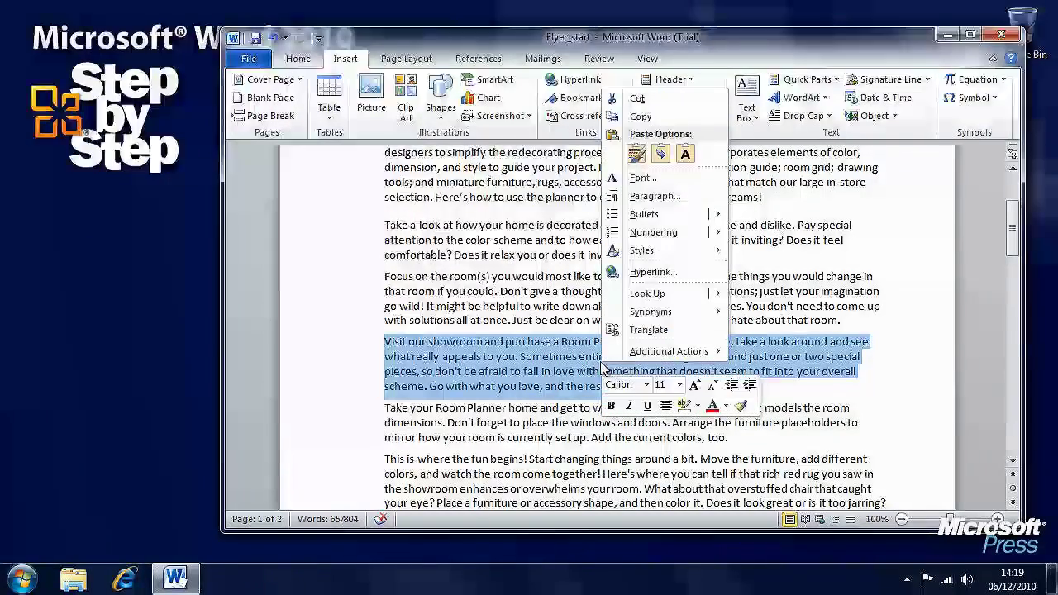
{"action": "left_click", "coordinate": [669, 105]}
{"action": "scroll", "coordinate": [602, 390], "scroll_direction": "up", "scroll_amount": 4}
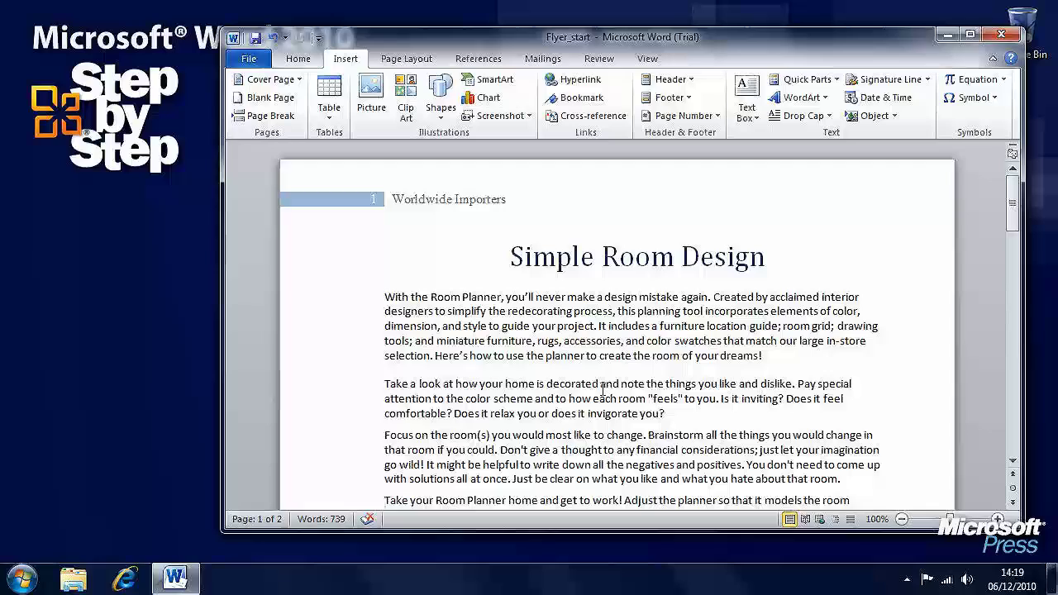
- Insert a Sticky Quote pull-quote box from the text box gallery
{"action": "left_click", "coordinate": [753, 120]}
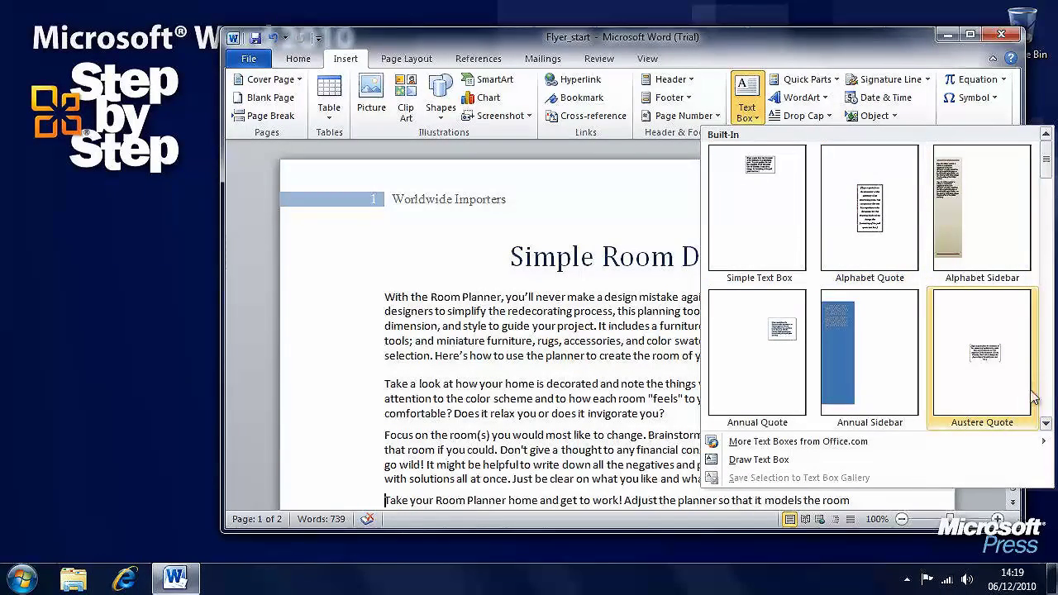
{"action": "left_click", "coordinate": [1045, 423]}
{"action": "left_click", "coordinate": [1045, 423]}
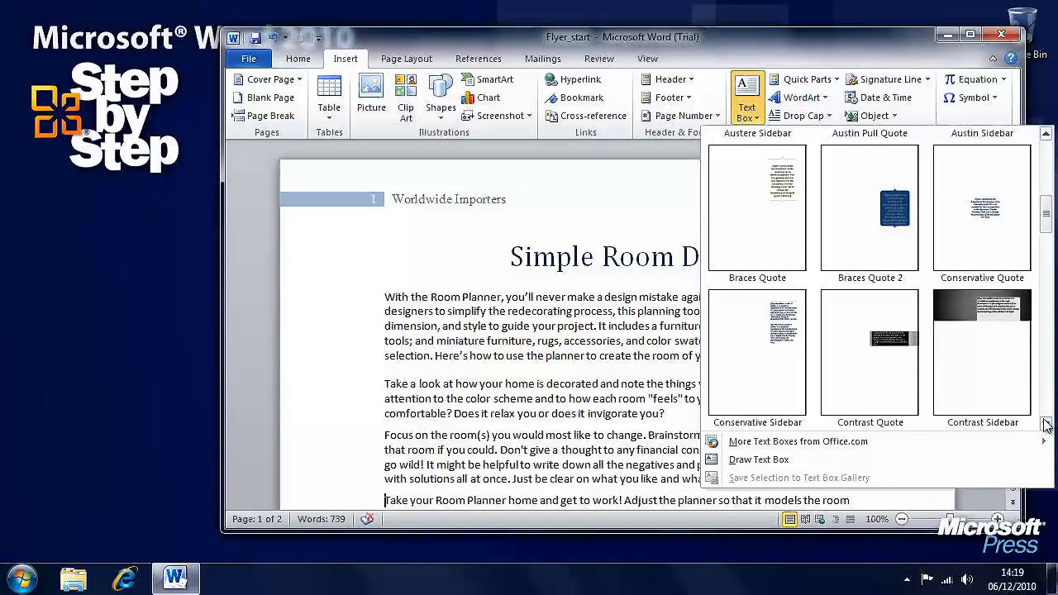
{"action": "left_click", "coordinate": [1045, 423]}
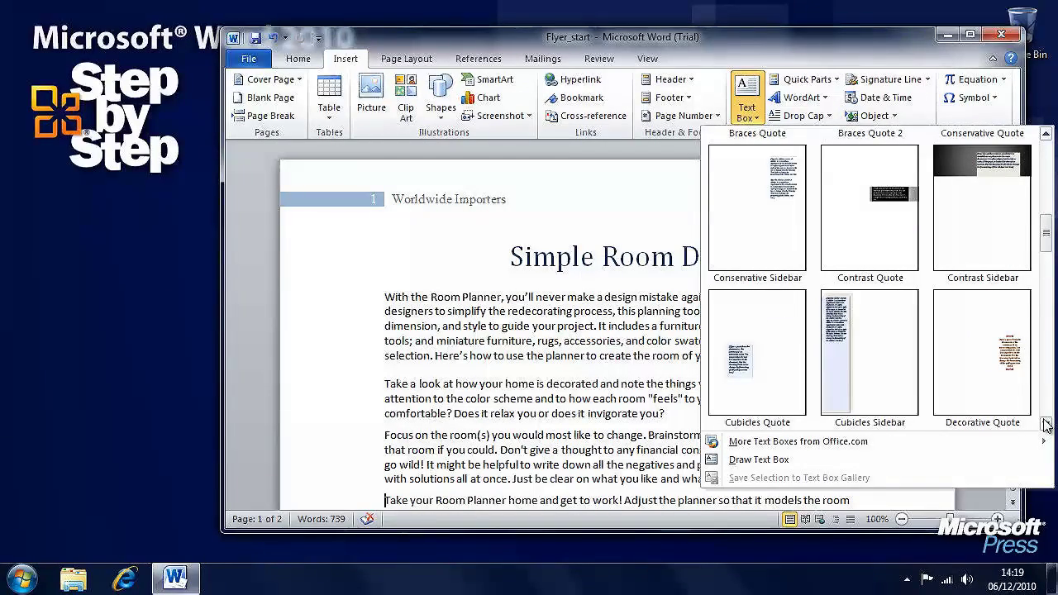
{"action": "left_click", "coordinate": [1045, 423]}
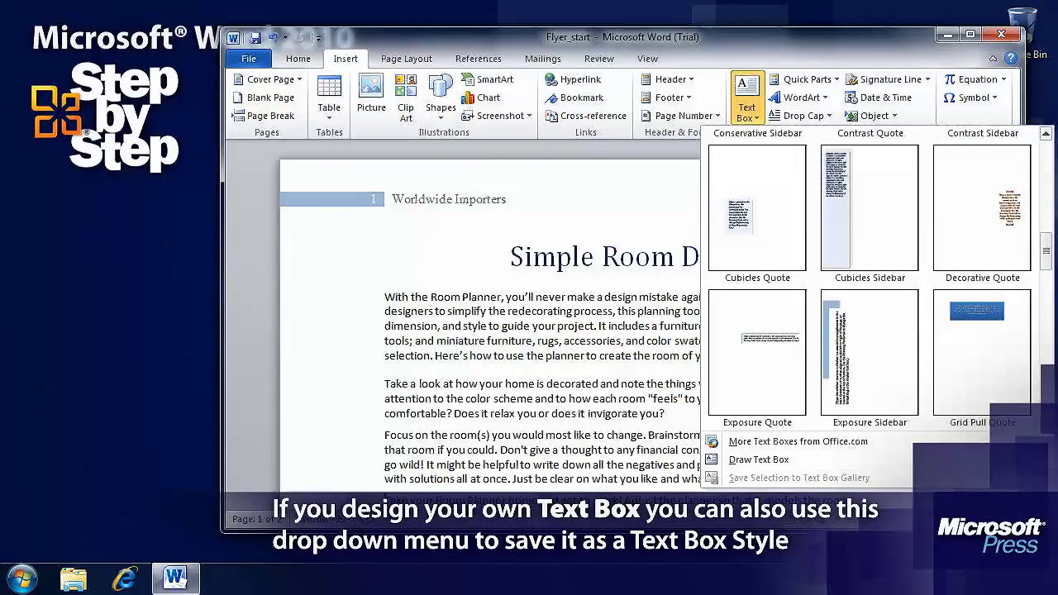
{"action": "left_click", "coordinate": [1046, 423]}
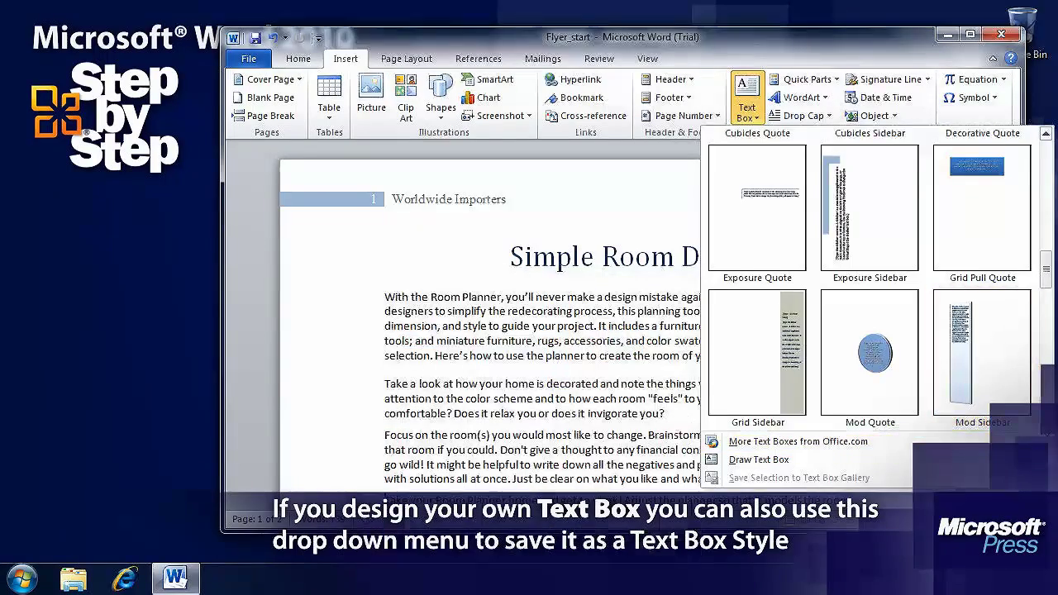
{"action": "left_click", "coordinate": [1045, 423]}
{"action": "left_click", "coordinate": [1046, 423]}
{"action": "left_click", "coordinate": [1045, 424]}
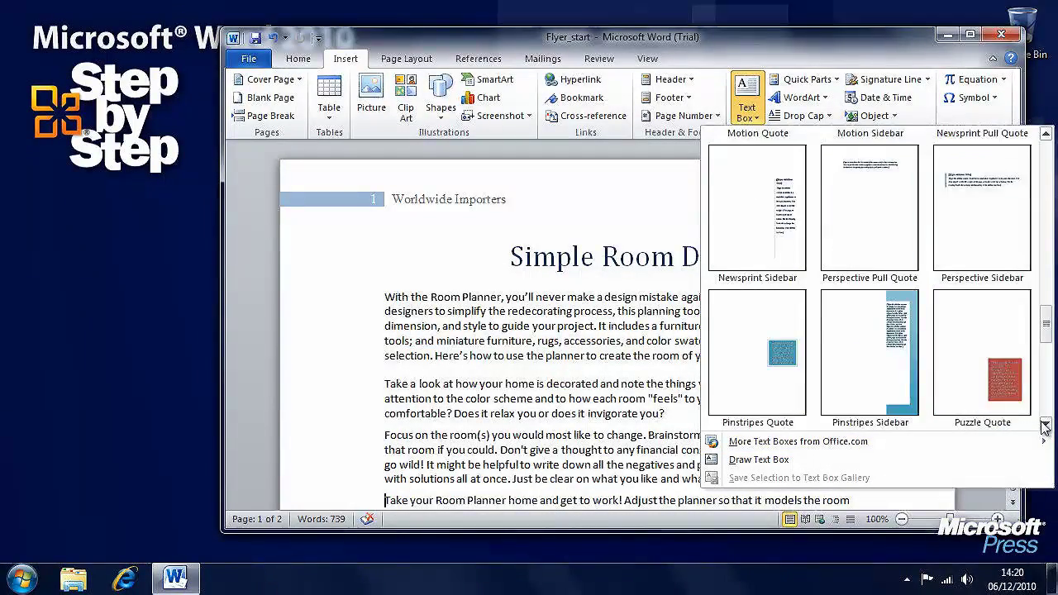
{"action": "left_click", "coordinate": [1045, 423]}
{"action": "left_click", "coordinate": [1045, 424]}
{"action": "left_click", "coordinate": [1046, 424]}
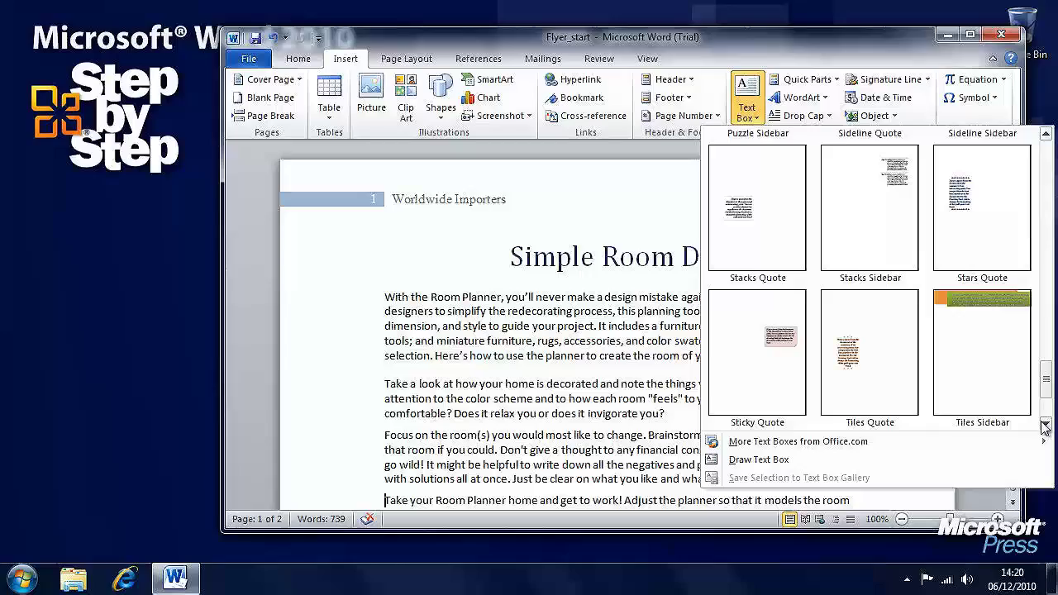
{"action": "left_click", "coordinate": [757, 361]}
- Move the pull-quote box lower and left, among the body paragraphs
{"action": "left_click_drag", "start_coordinate": [1011, 221], "coordinate": [1011, 260]}
{"action": "left_click_drag", "start_coordinate": [814, 176], "coordinate": [792, 275]}
{"action": "left_click_drag", "start_coordinate": [720, 278], "coordinate": [808, 278]}
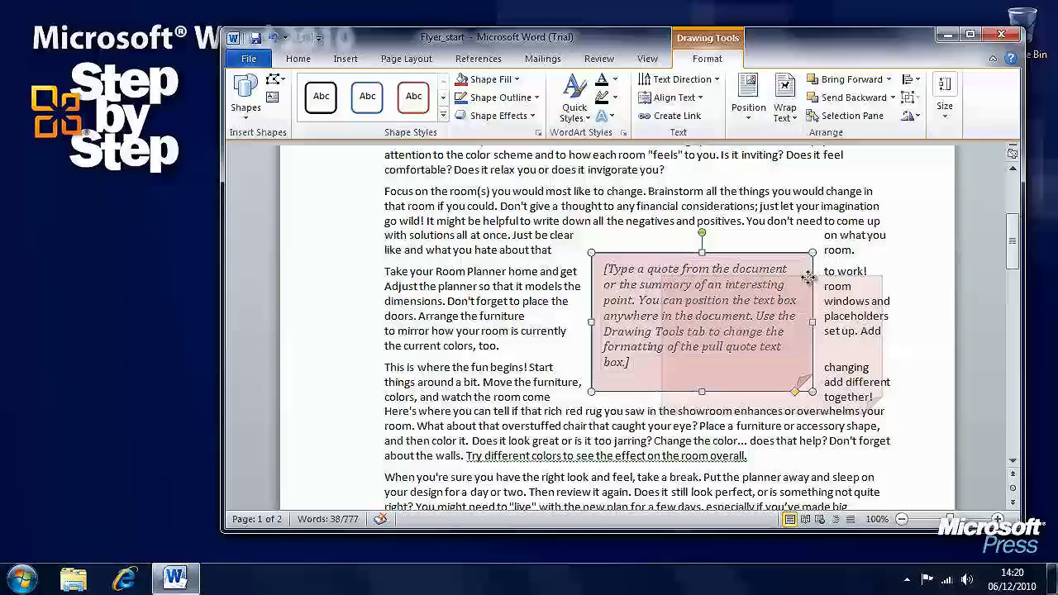
- Replace the placeholder with the pasted 'Visit our showroom' paragraph, removing the trailing empty line
{"action": "left_click", "coordinate": [789, 337]}
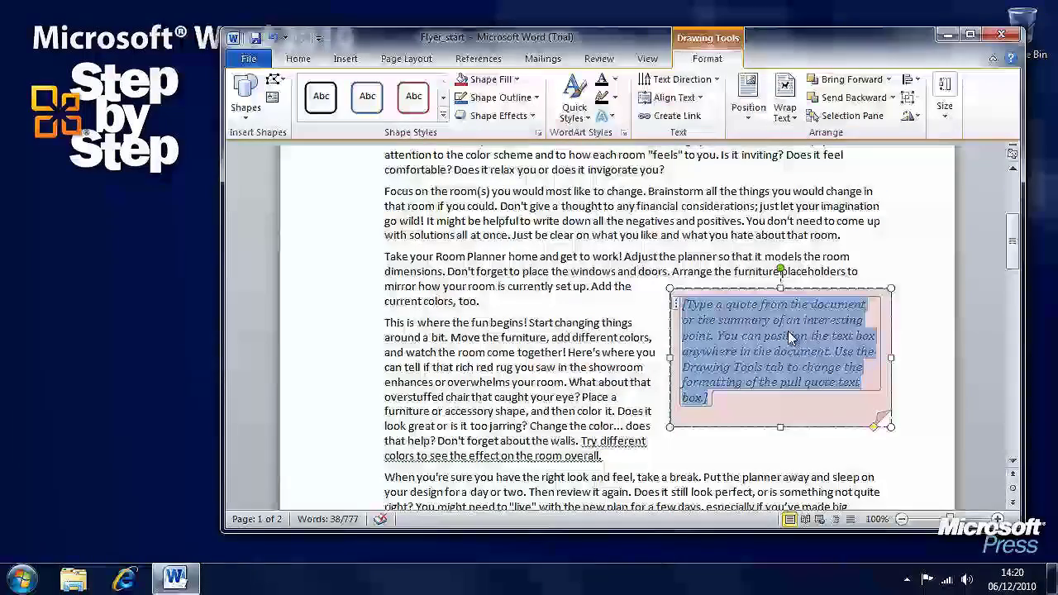
{"action": "key", "text": "ctrl+v"}
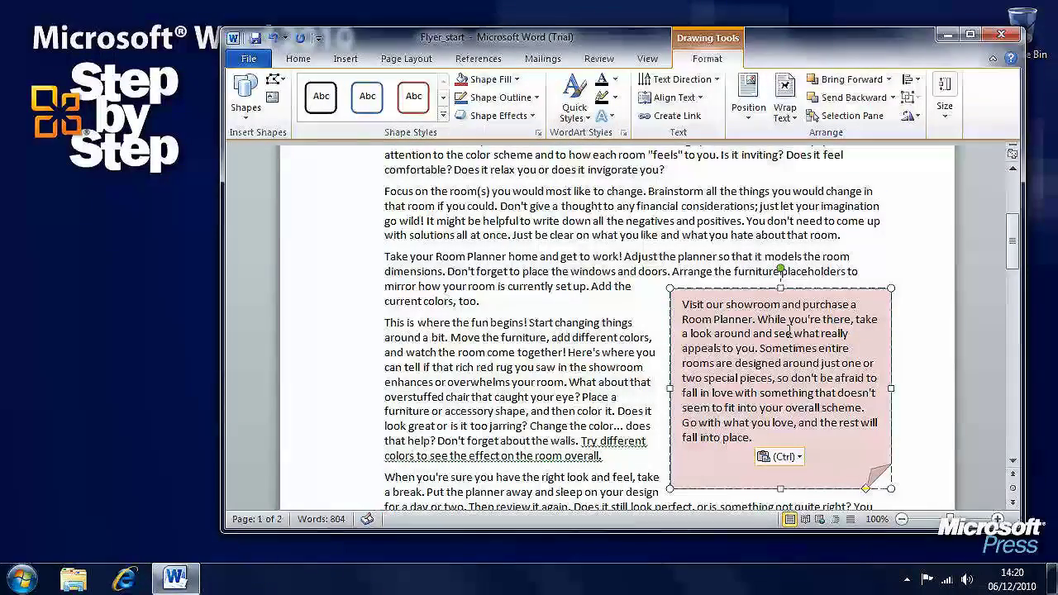
{"action": "key", "text": "BackSpace"}
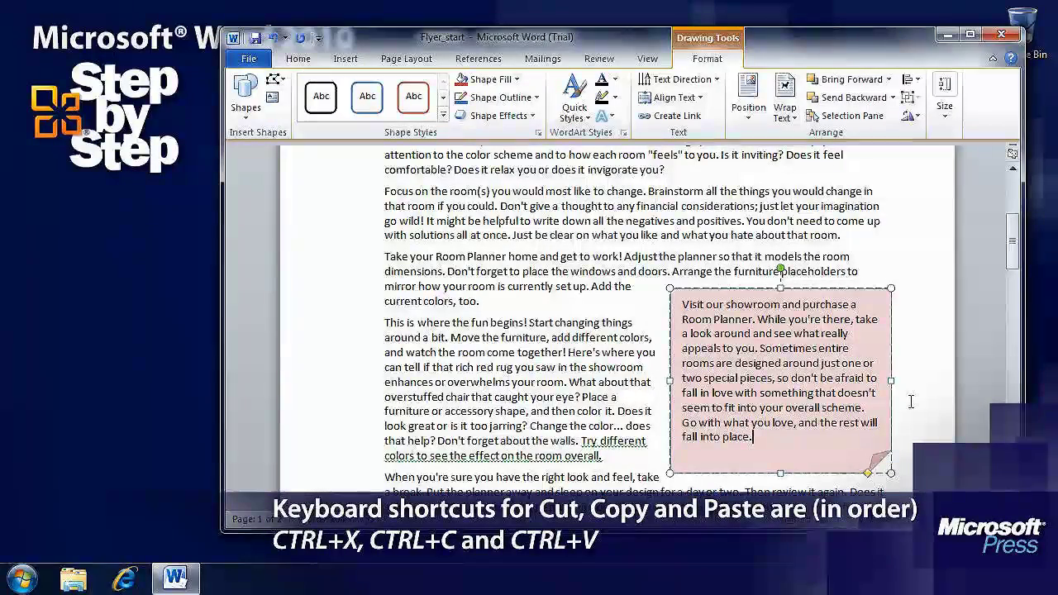
{"action": "left_click", "coordinate": [799, 388]}
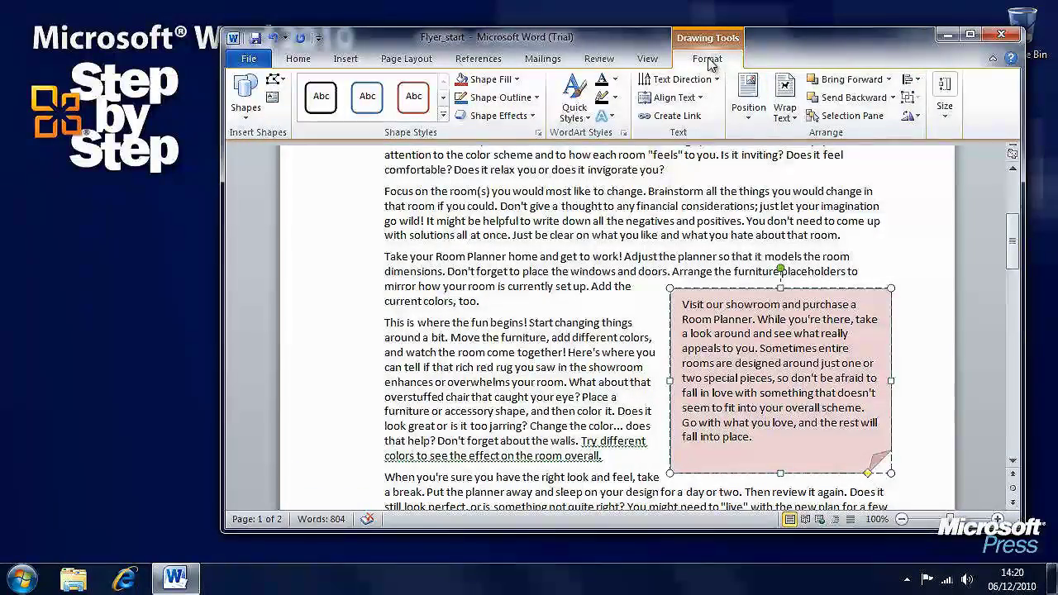
- Restyle the box with the Moderate Effect - Orange, Accent 6 style and an outer shadow
{"action": "left_click", "coordinate": [444, 118]}
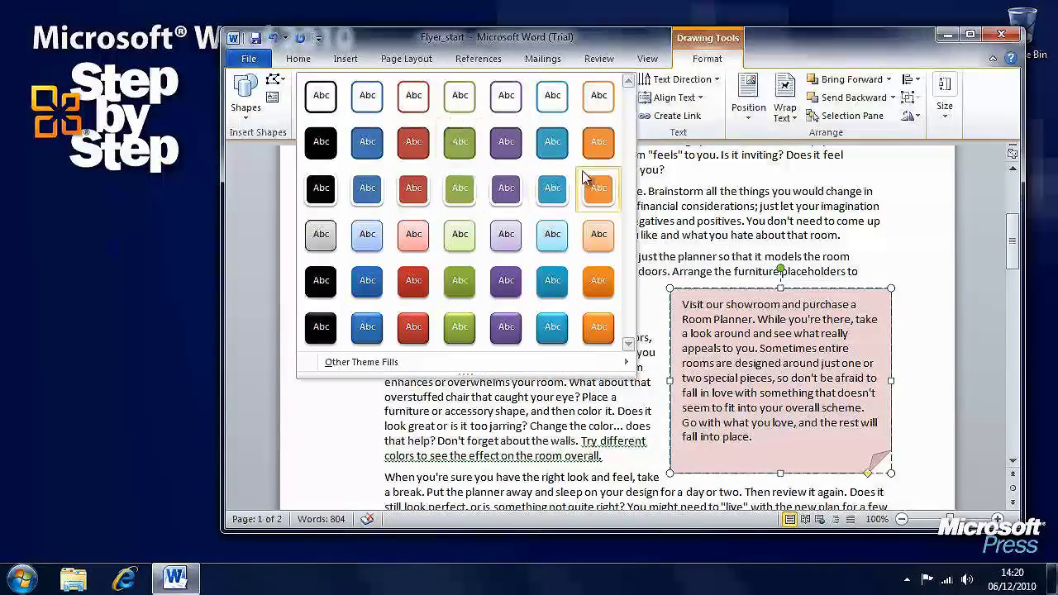
{"action": "left_click", "coordinate": [598, 283]}
{"action": "left_click", "coordinate": [534, 116]}
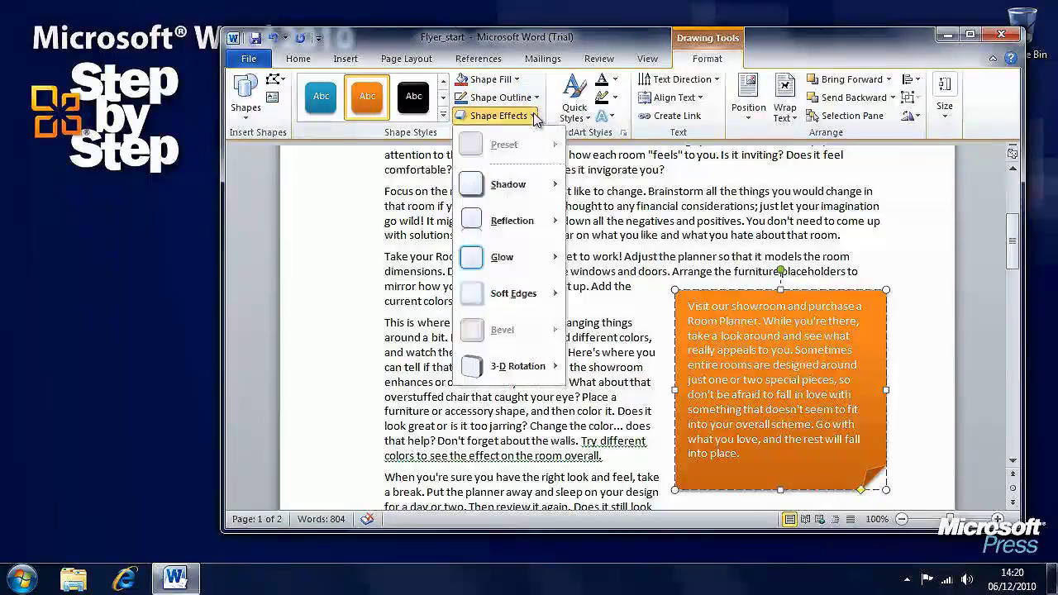
{"action": "mouse_move", "coordinate": [550, 198]}
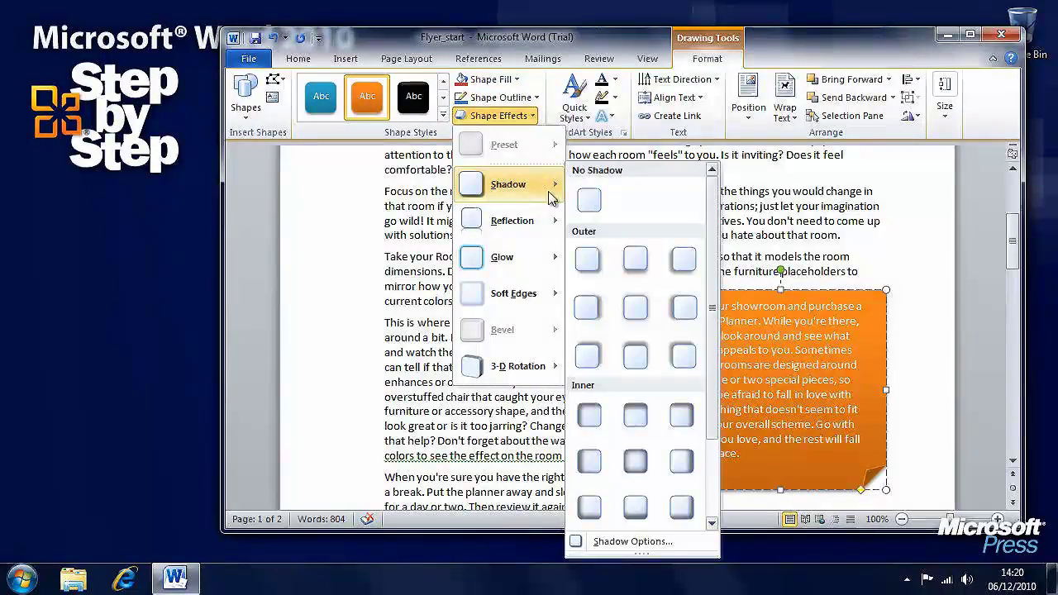
{"action": "left_click", "coordinate": [589, 261]}
{"action": "left_click", "coordinate": [499, 116]}
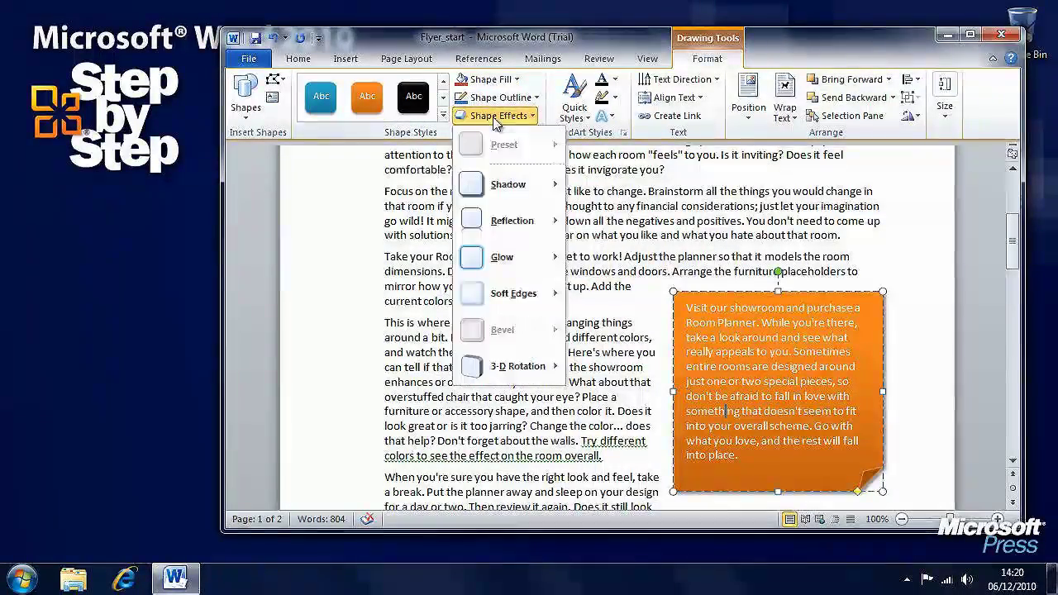
{"action": "mouse_move", "coordinate": [502, 259]}
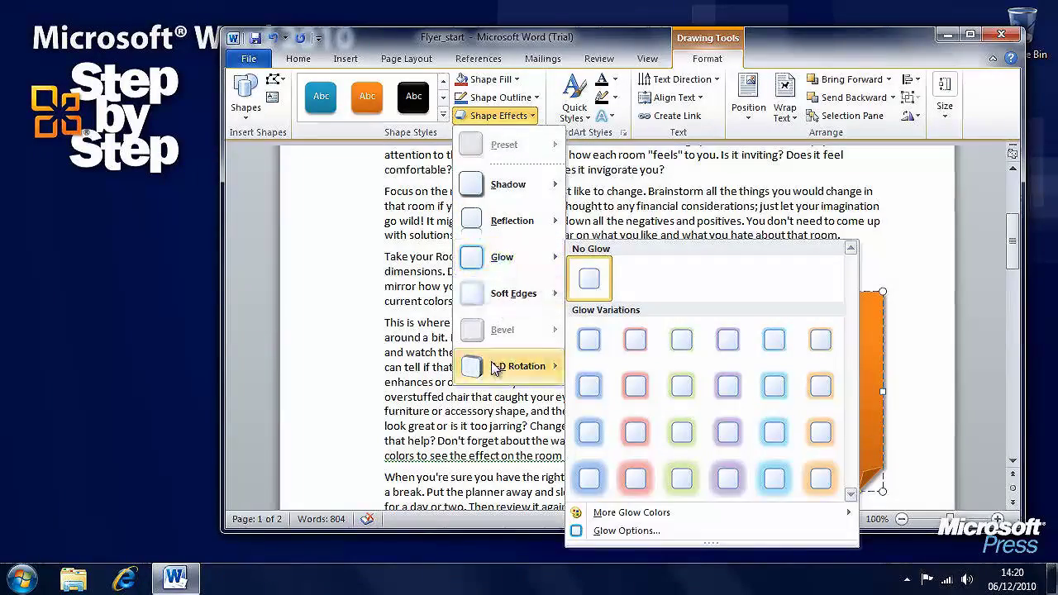
{"action": "mouse_move", "coordinate": [494, 368]}
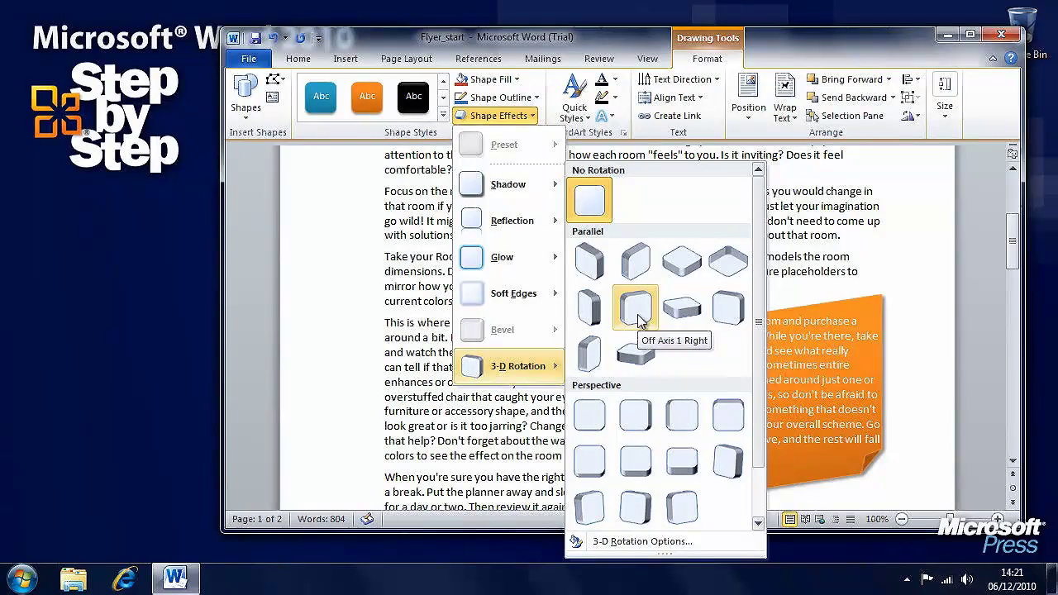
- Give the pull-quote box a Perspective Left 3-D rotation, comparing it via undo and redo
{"action": "left_click", "coordinate": [635, 415]}
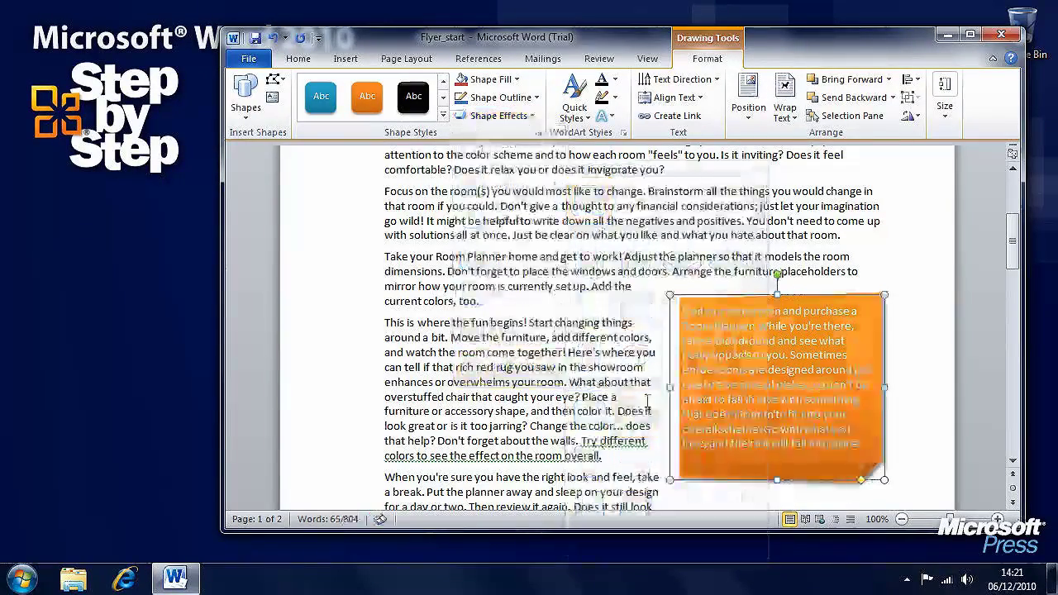
{"action": "left_click", "coordinate": [569, 352]}
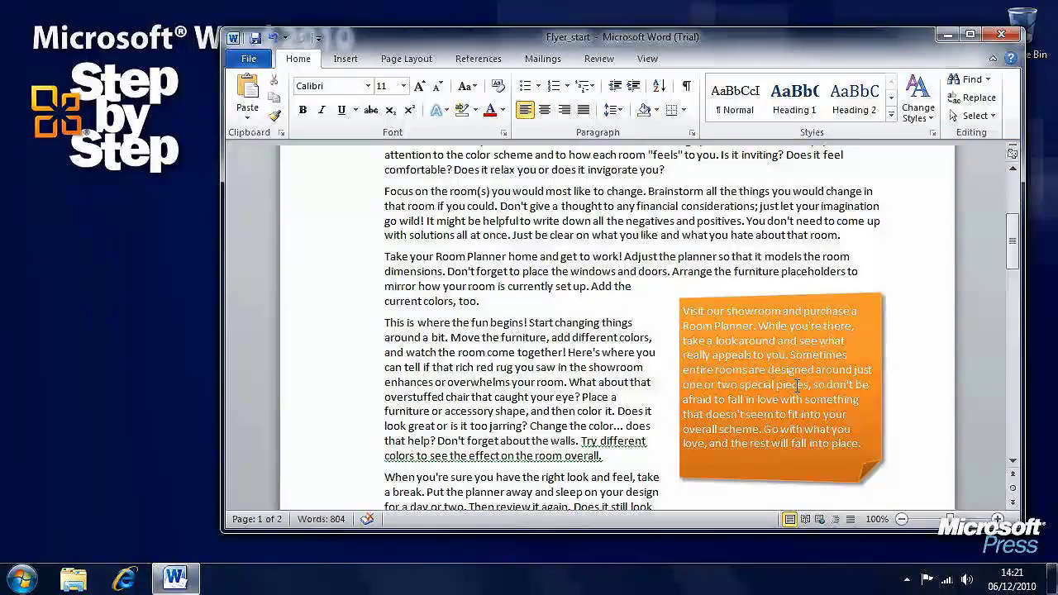
{"action": "key", "text": "ctrl+z"}
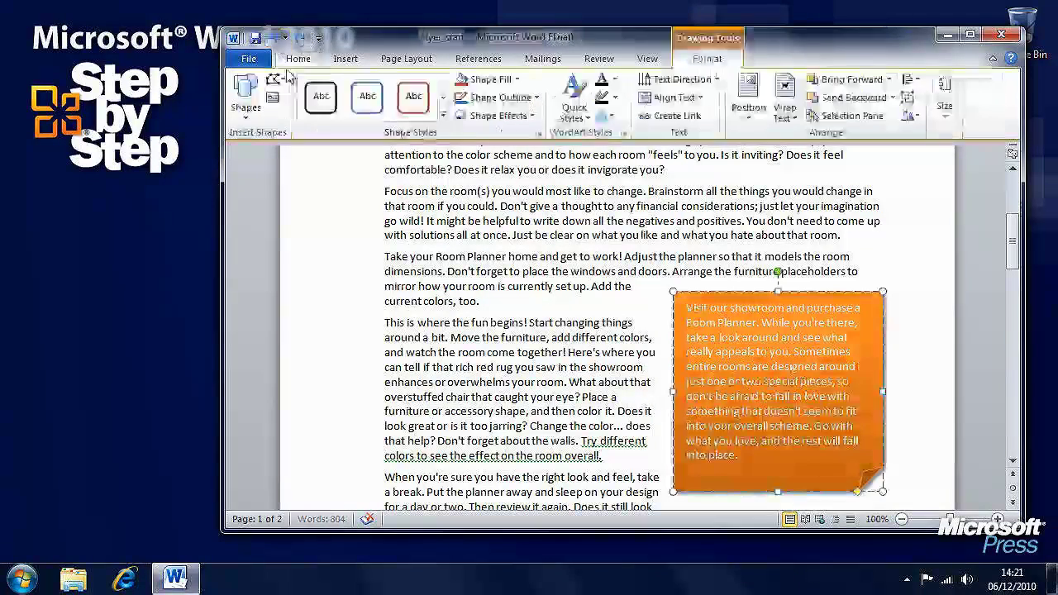
{"action": "key", "text": "ctrl+y"}
{"action": "scroll", "coordinate": [568, 345], "scroll_direction": "up", "scroll_amount": 3}
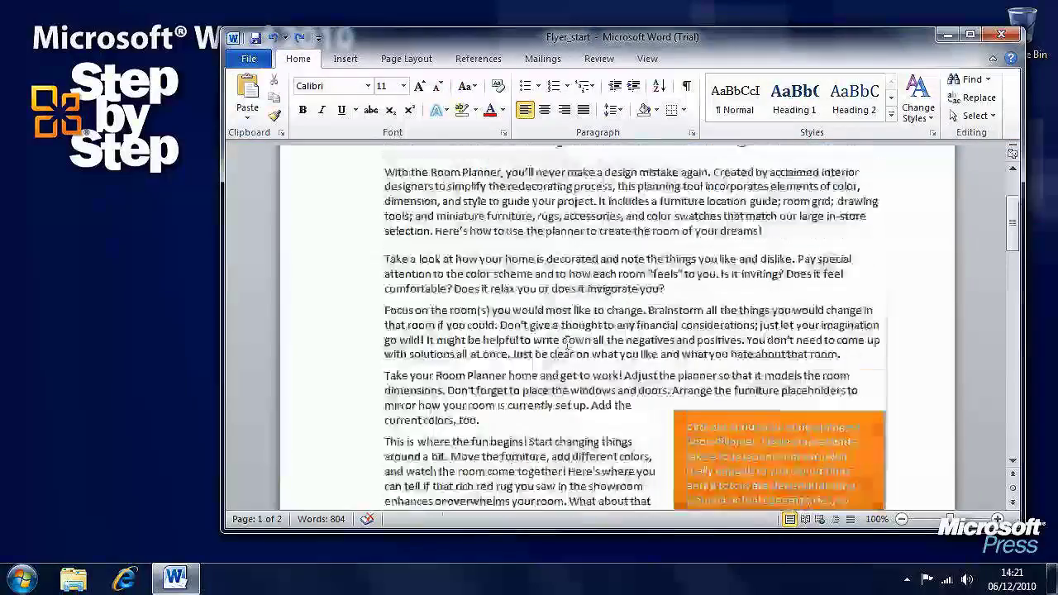
{"action": "scroll", "coordinate": [567, 345], "scroll_direction": "up", "scroll_amount": 2}
{"action": "scroll", "coordinate": [567, 340], "scroll_direction": "up", "scroll_amount": 1}
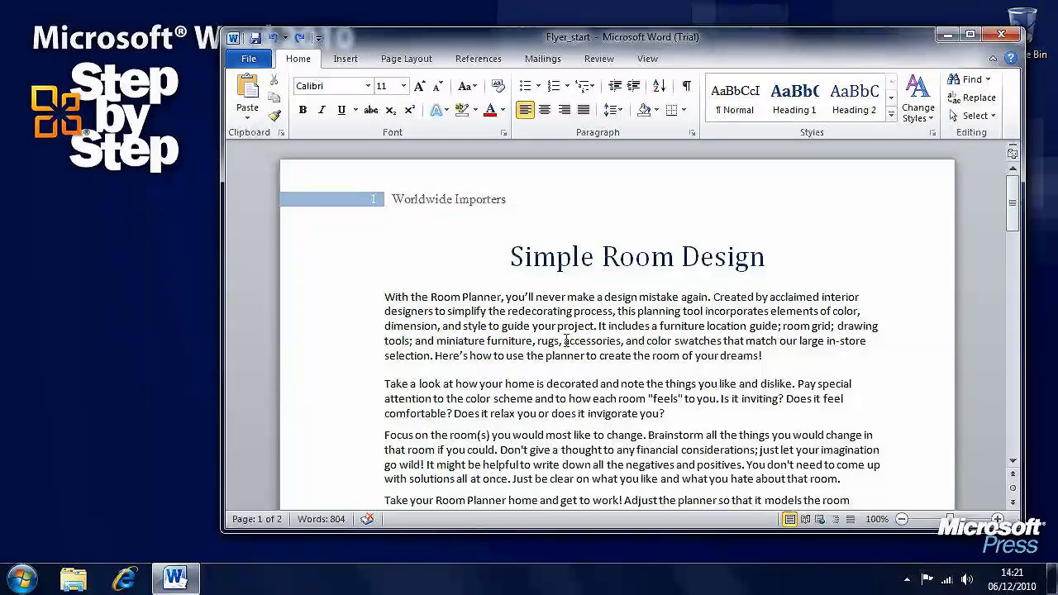
{"action": "left_click", "coordinate": [347, 59]}
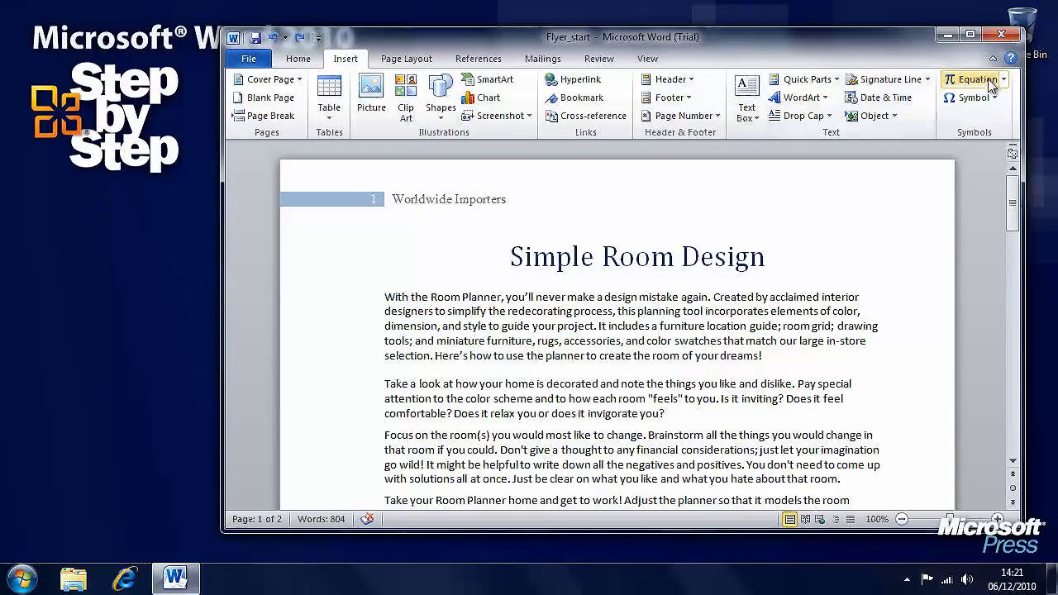
- Insert the Grid cover page at the start of the document
{"action": "left_click", "coordinate": [286, 83]}
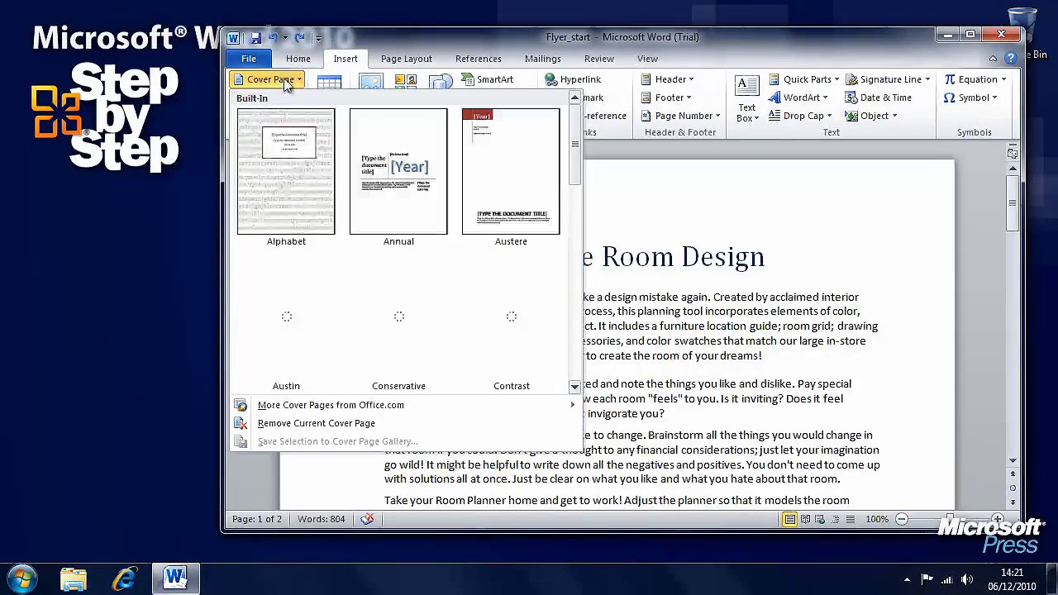
{"action": "left_click_drag", "start_coordinate": [576, 174], "coordinate": [508, 237]}
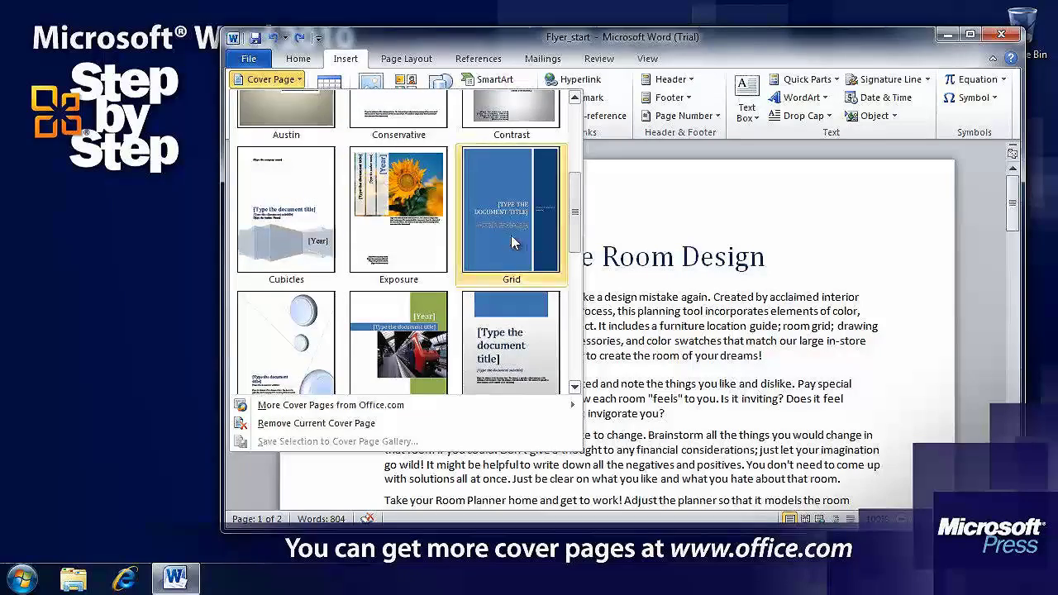
{"action": "left_click", "coordinate": [507, 240]}
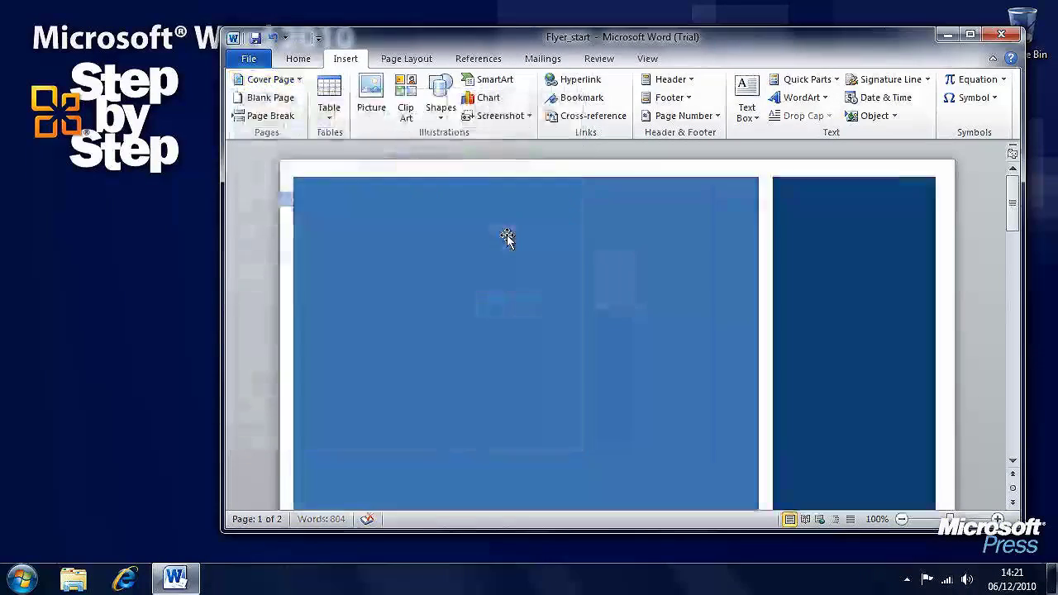
- Set the cover subtitle to 'About our Company'
{"action": "left_click_drag", "start_coordinate": [1008, 211], "coordinate": [1009, 231]}
{"action": "left_click", "coordinate": [814, 241]}
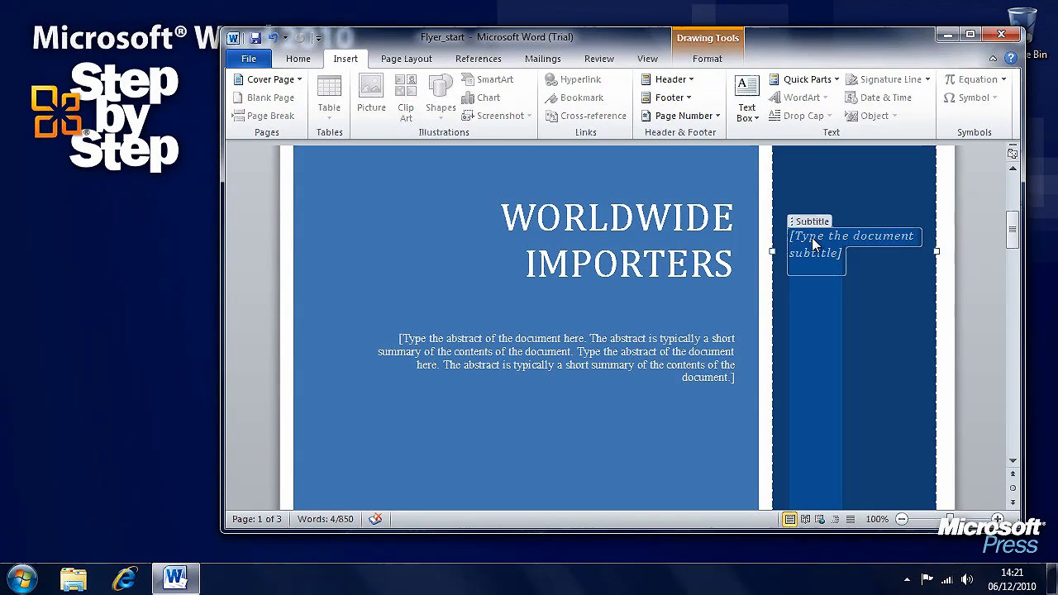
{"action": "type", "text": "About our COmpa"}
{"action": "key", "text": "BackSpace"}
{"action": "type", "text": "any"}
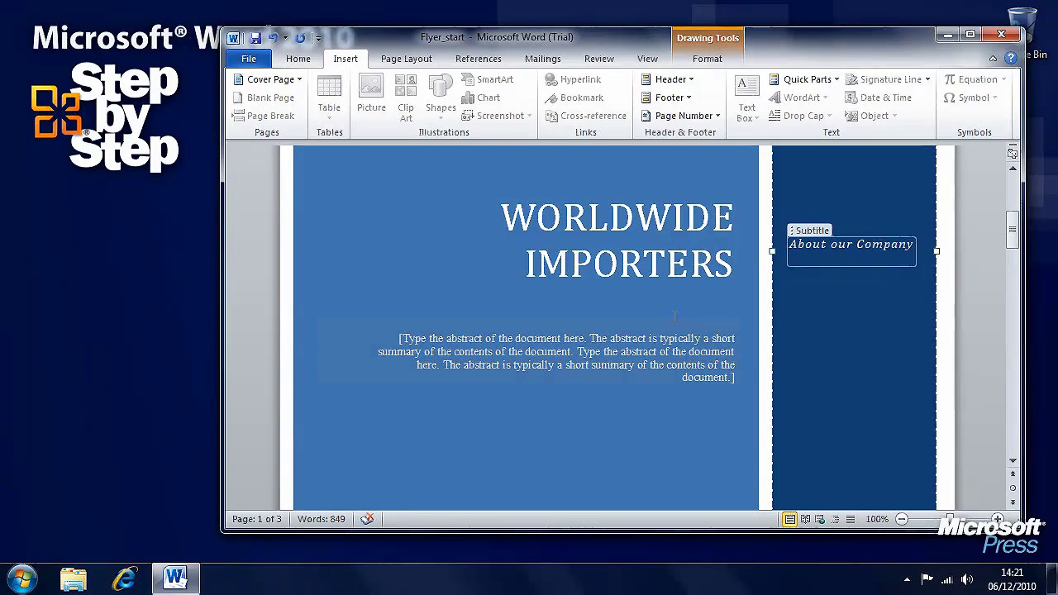
{"action": "left_click", "coordinate": [643, 338]}
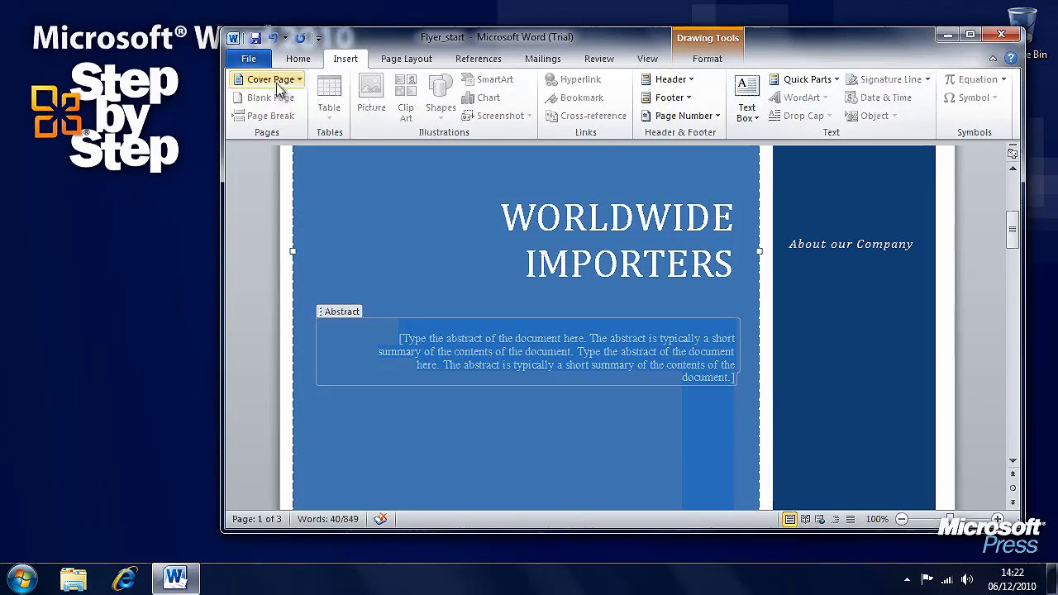
- Review the flyer at One Page, then Two Pages to see the cover beside the content
{"action": "left_click", "coordinate": [838, 332]}
{"action": "left_click", "coordinate": [397, 218]}
{"action": "double_click", "coordinate": [632, 224]}
{"action": "left_click", "coordinate": [648, 60]}
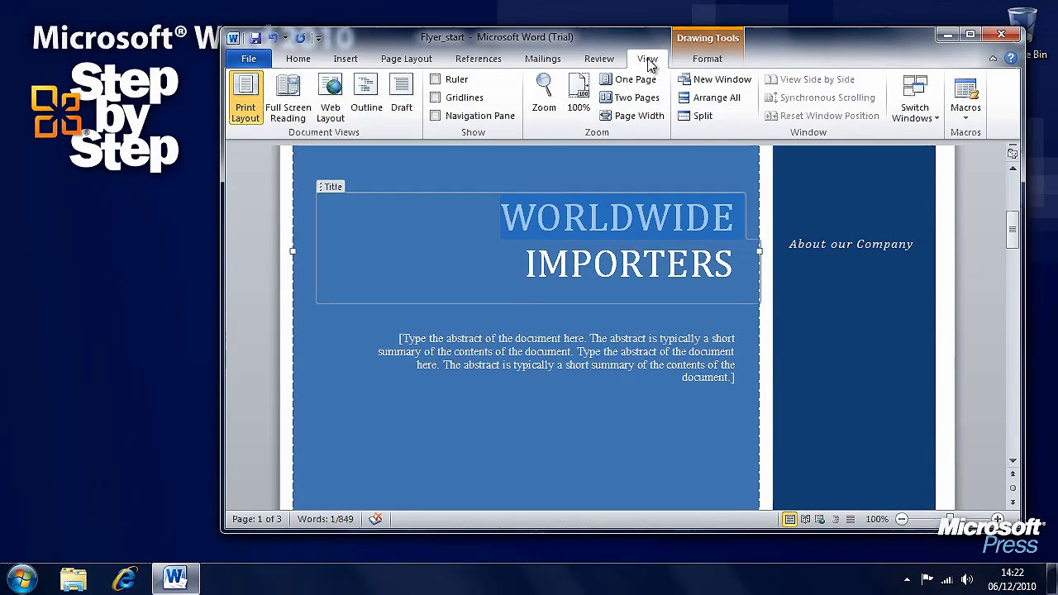
{"action": "left_click", "coordinate": [636, 80]}
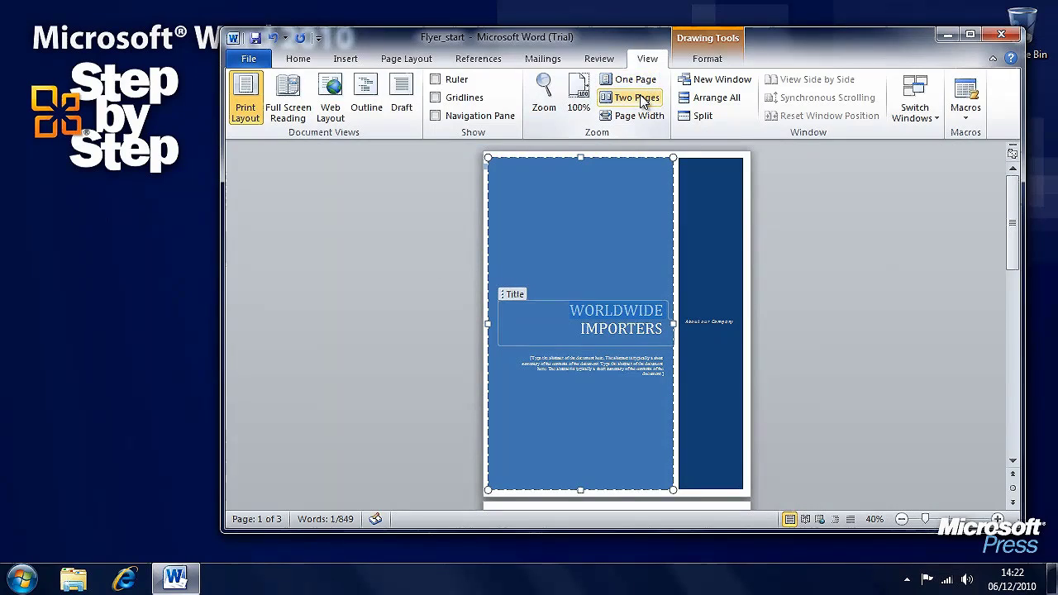
{"action": "left_click", "coordinate": [636, 98]}
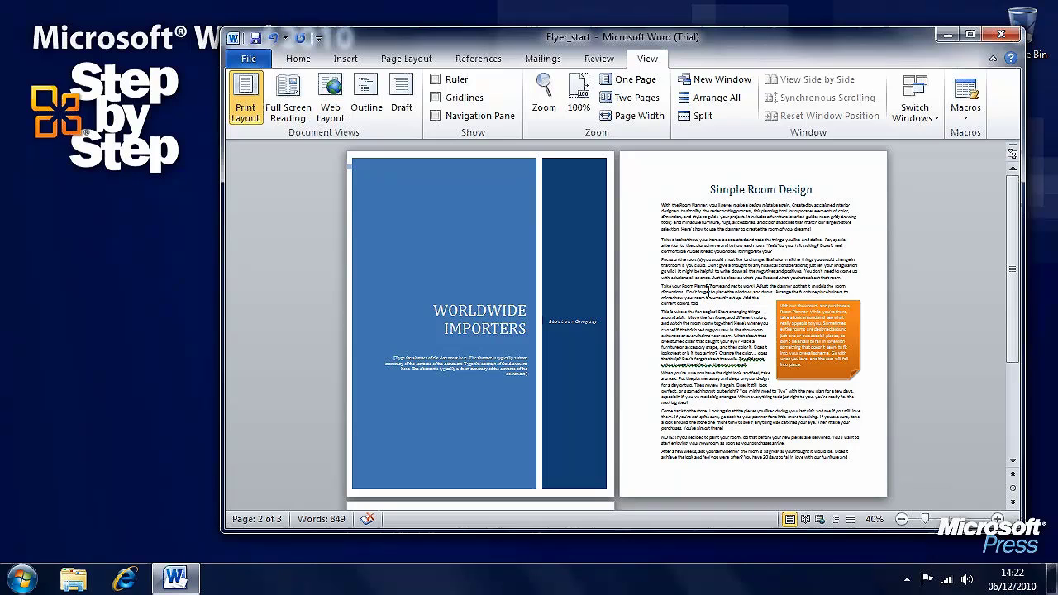
{"action": "left_click", "coordinate": [345, 58]}
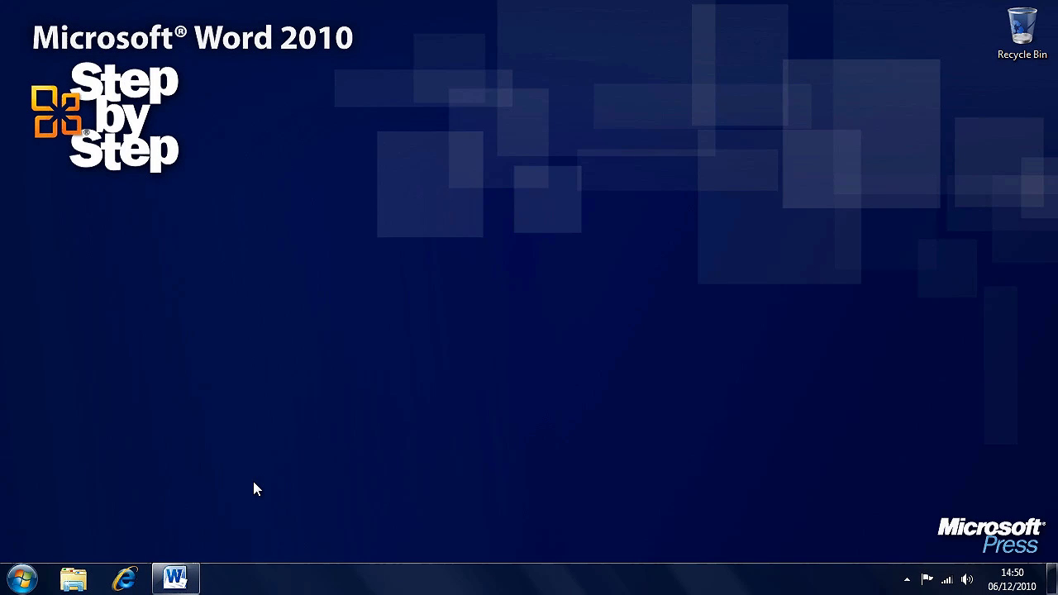
- Bring the Announcement_start document back on screen from the taskbar
{"action": "left_click", "coordinate": [188, 579]}
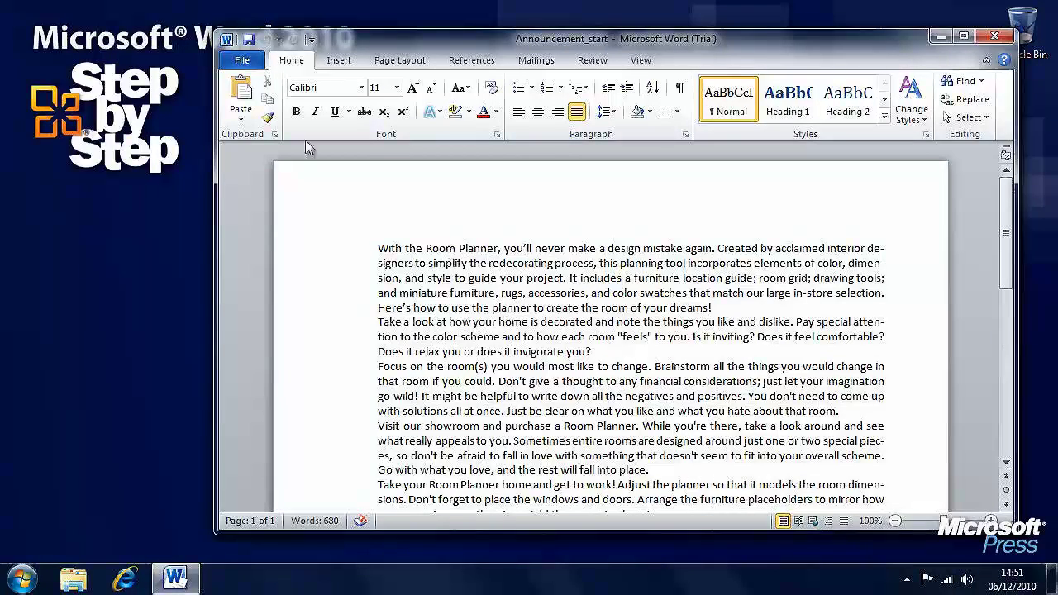
- Add blue gradient WordArt reading 'Room Planner' at the top of the announcement
{"action": "left_click", "coordinate": [338, 60]}
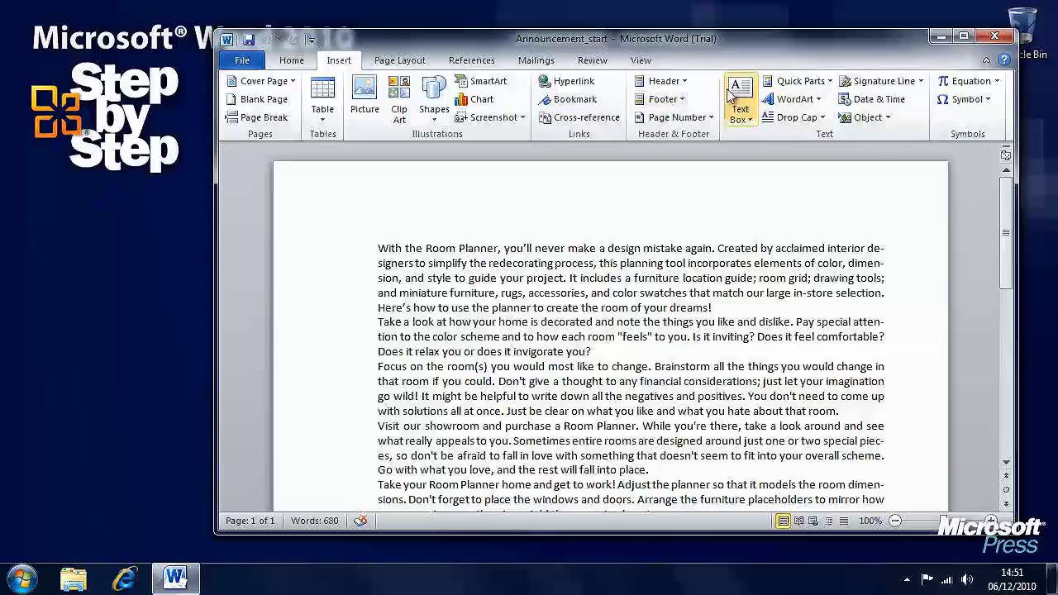
{"action": "left_click", "coordinate": [809, 103]}
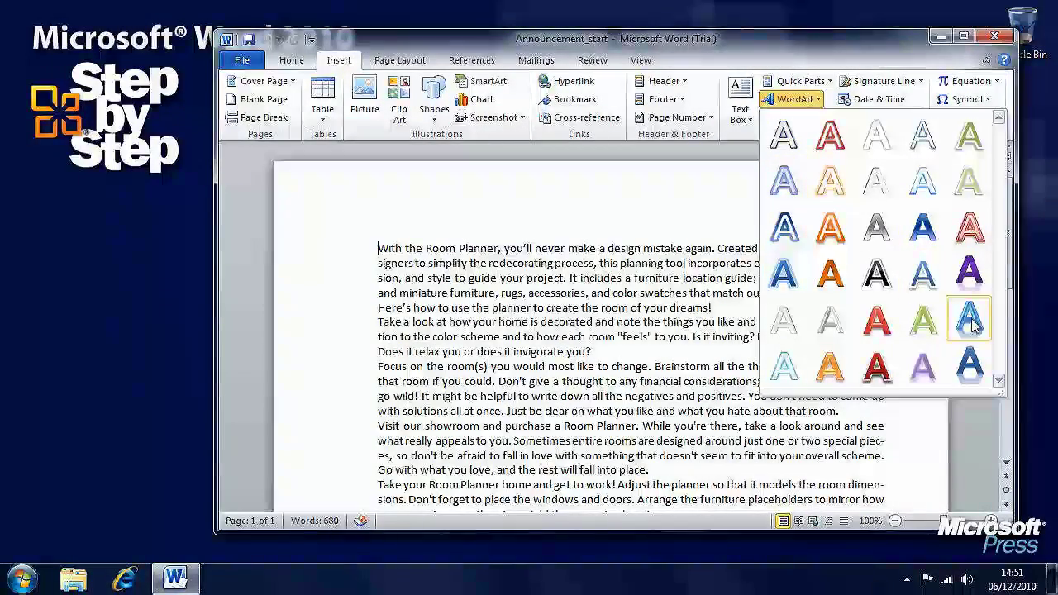
{"action": "left_click", "coordinate": [936, 235]}
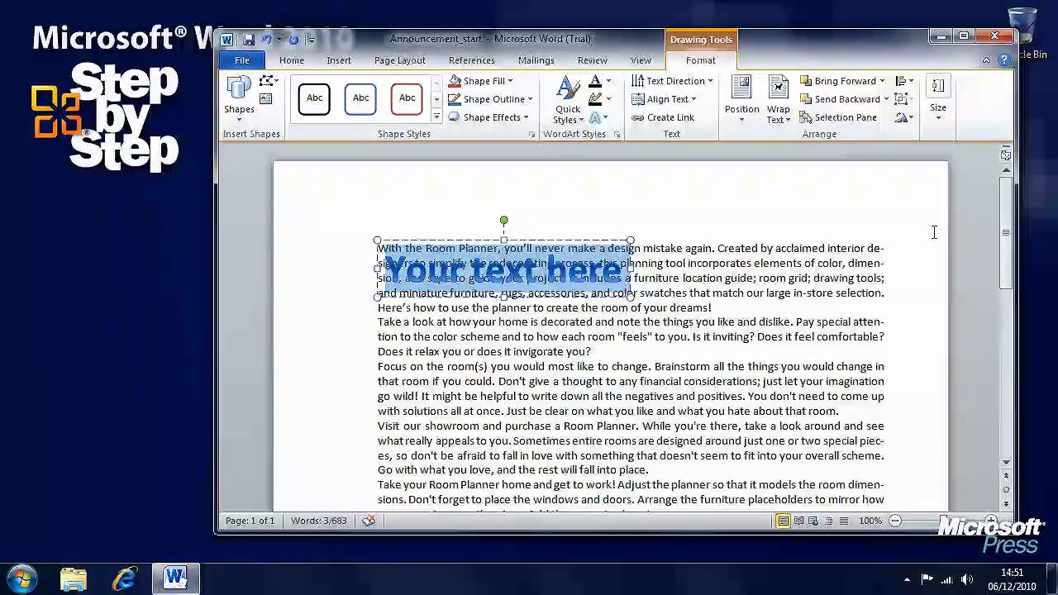
{"action": "type", "text": "Room Planner"}
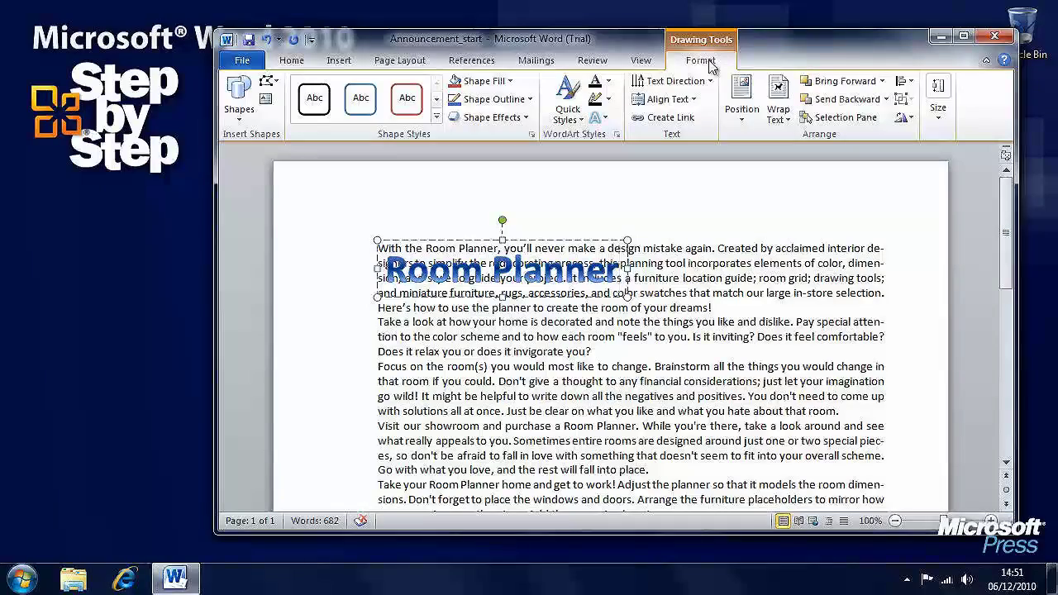
- Set the Room Planner WordArt to Square text wrapping, then deselect it to check the layout
{"action": "left_click", "coordinate": [781, 120]}
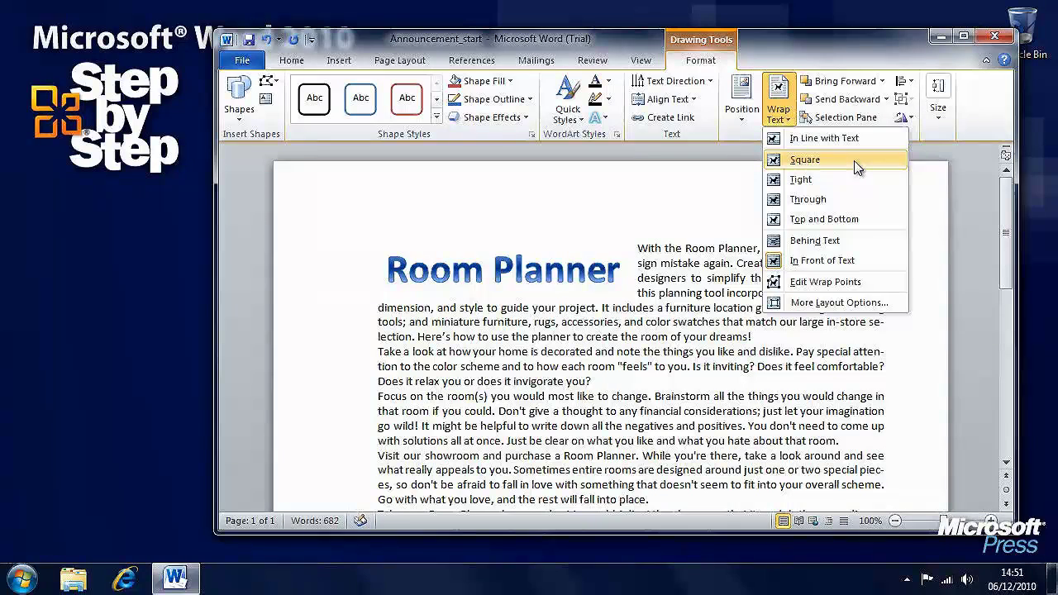
{"action": "left_click", "coordinate": [856, 165]}
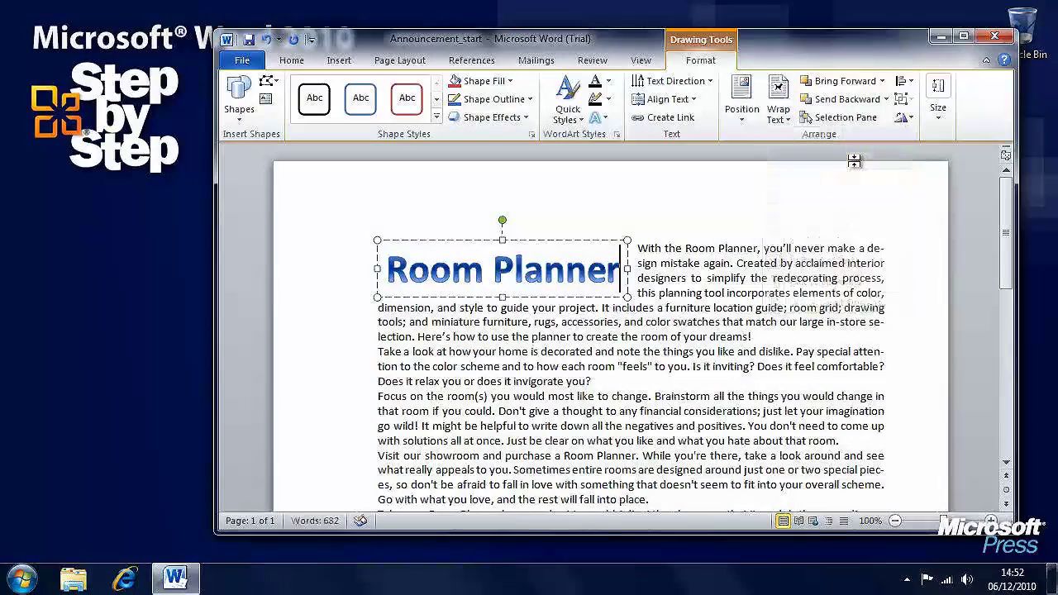
{"action": "left_click", "coordinate": [709, 278]}
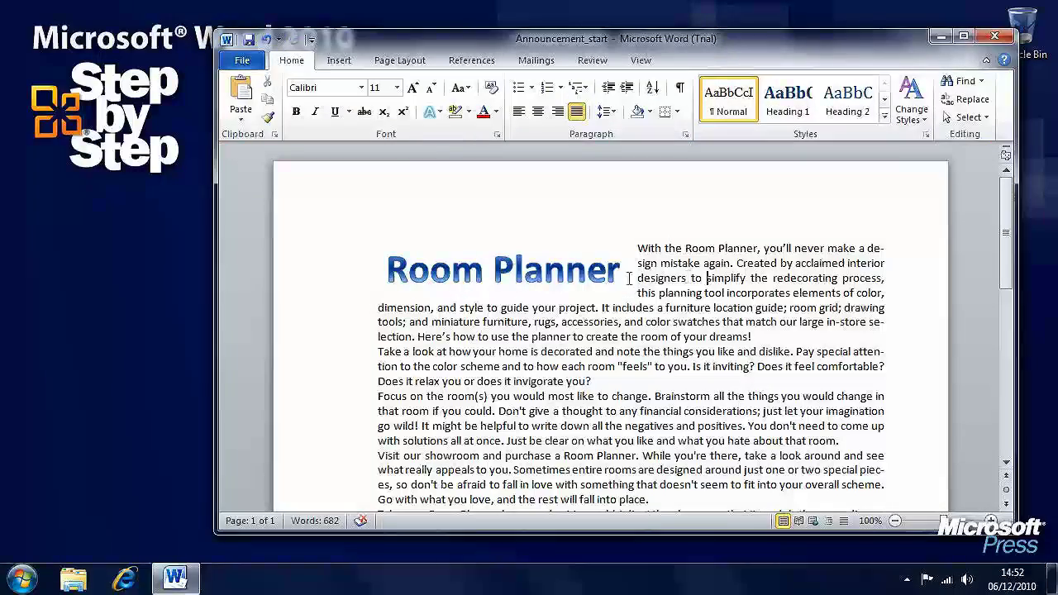
{"action": "left_click", "coordinate": [607, 271]}
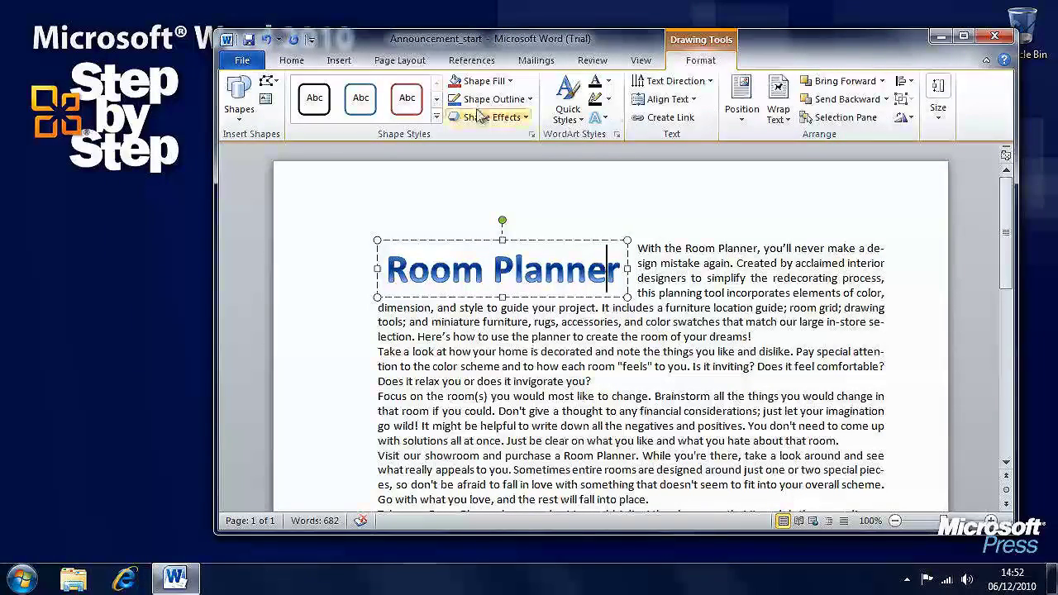
{"action": "left_click", "coordinate": [436, 122]}
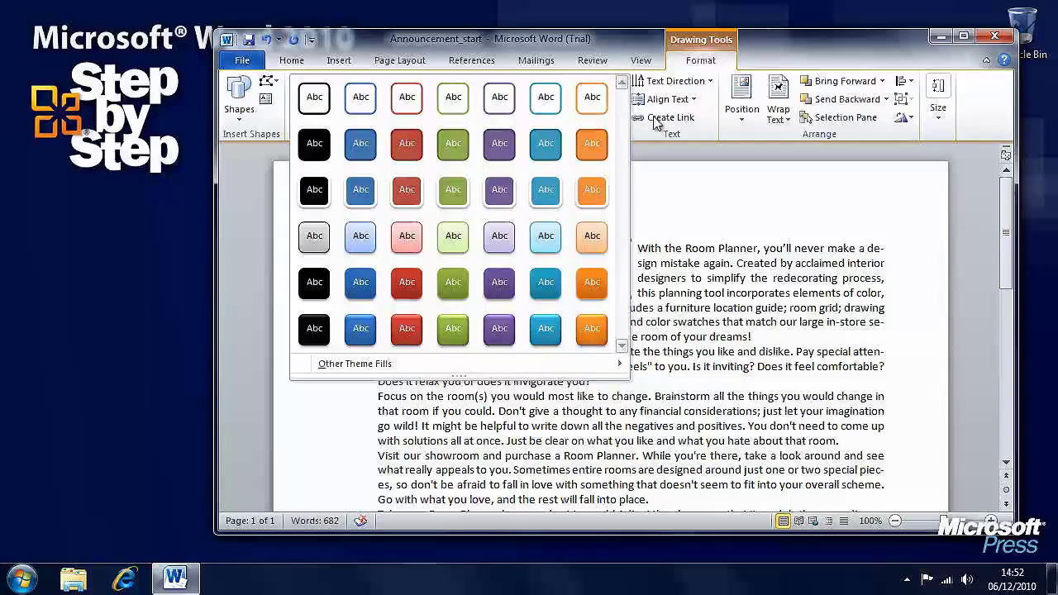
{"action": "key", "text": "Escape"}
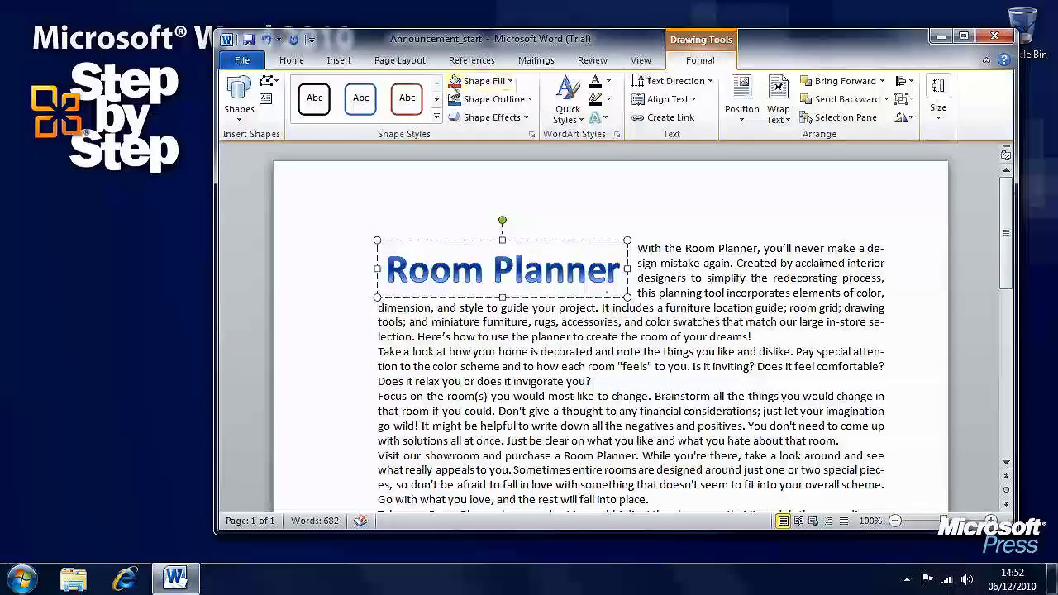
{"action": "left_click", "coordinate": [509, 81]}
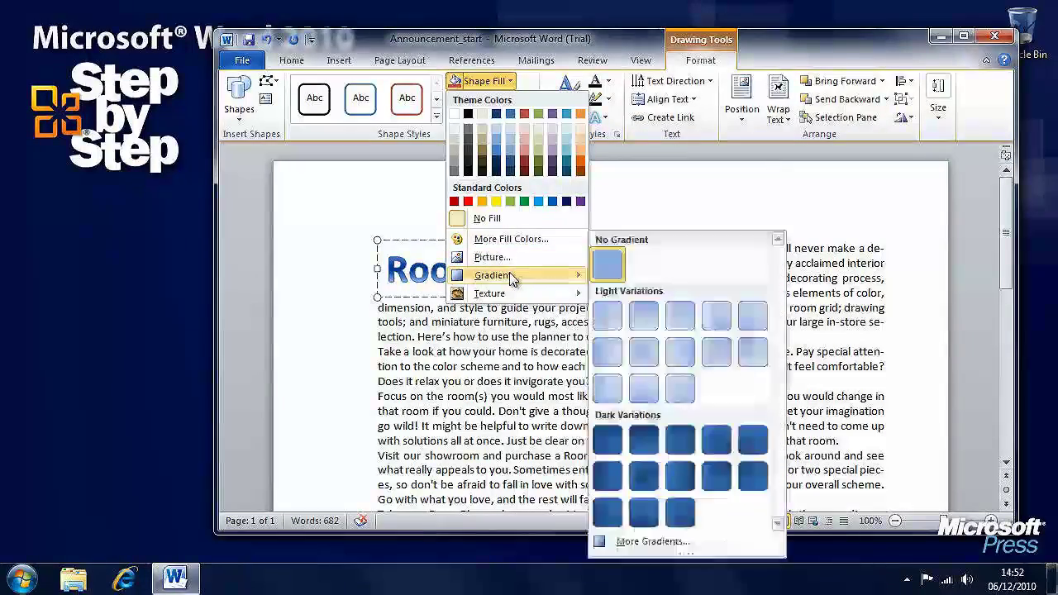
{"action": "mouse_move", "coordinate": [507, 295]}
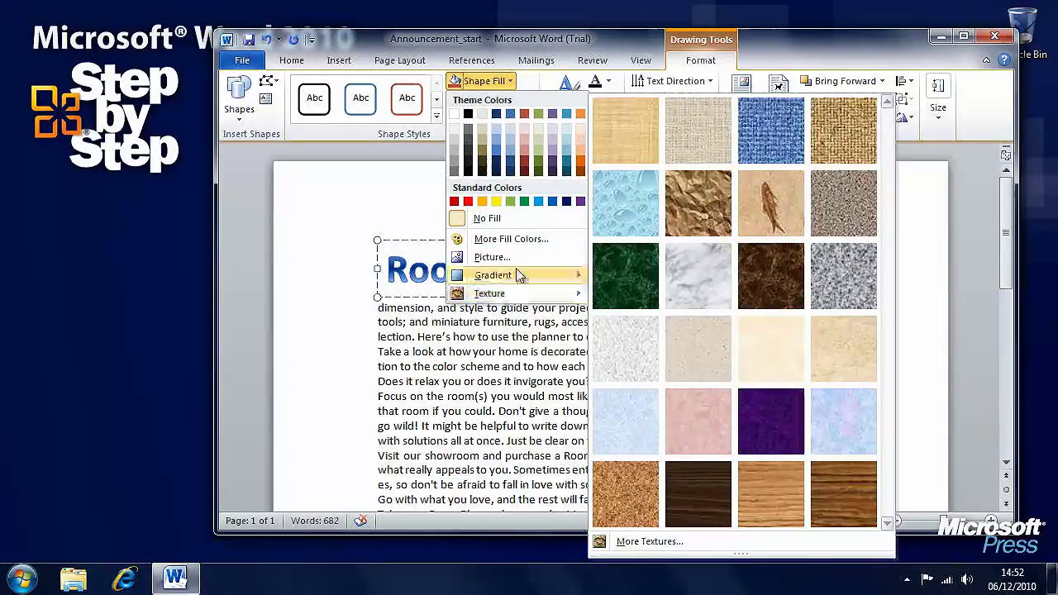
{"action": "left_click", "coordinate": [528, 86]}
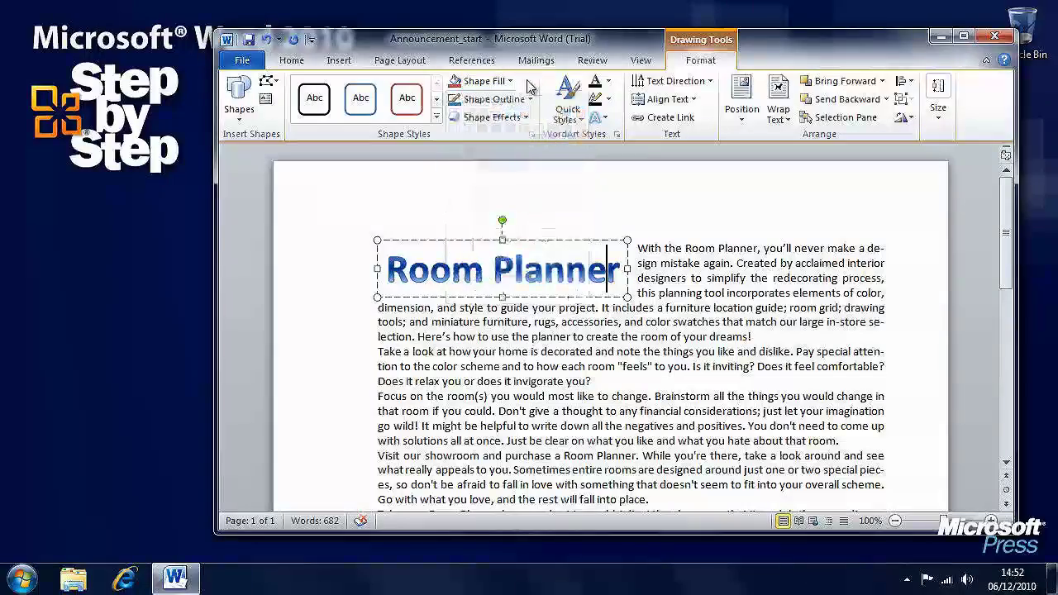
{"action": "left_click", "coordinate": [529, 99]}
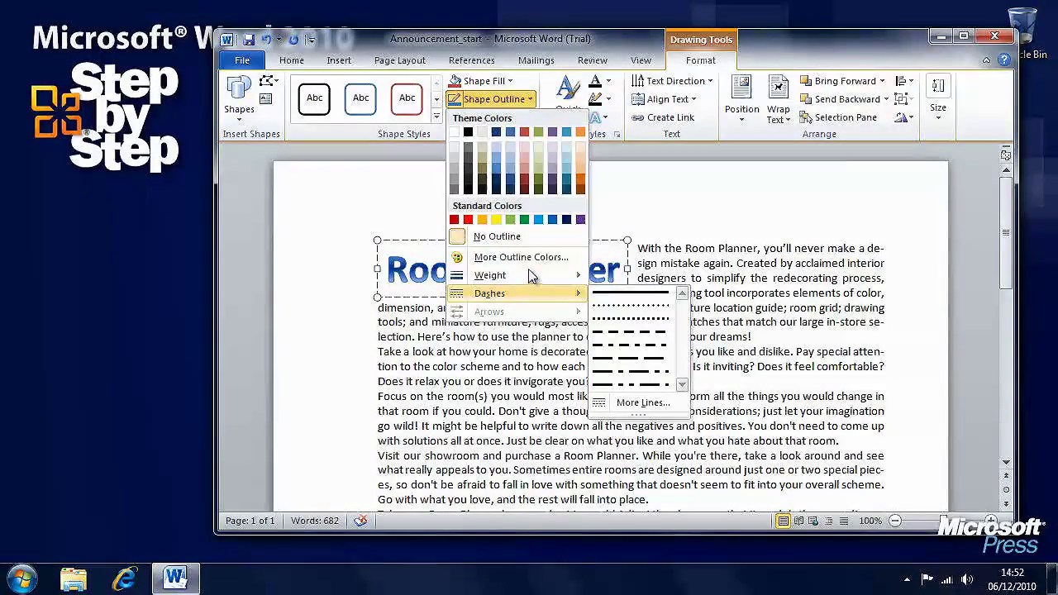
{"action": "left_click", "coordinate": [529, 99]}
{"action": "left_click", "coordinate": [526, 120]}
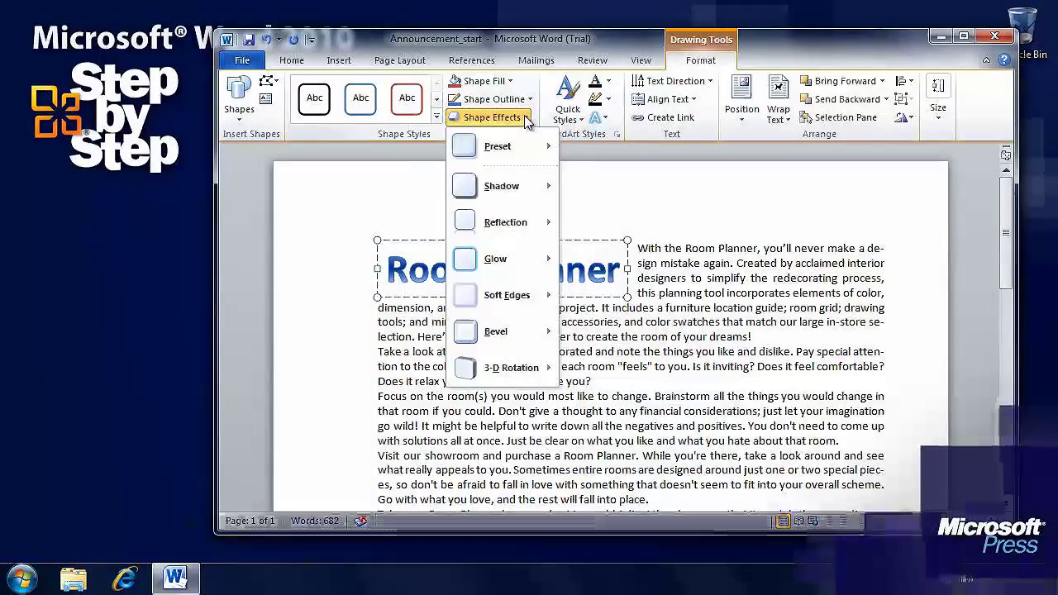
{"action": "mouse_move", "coordinate": [518, 198]}
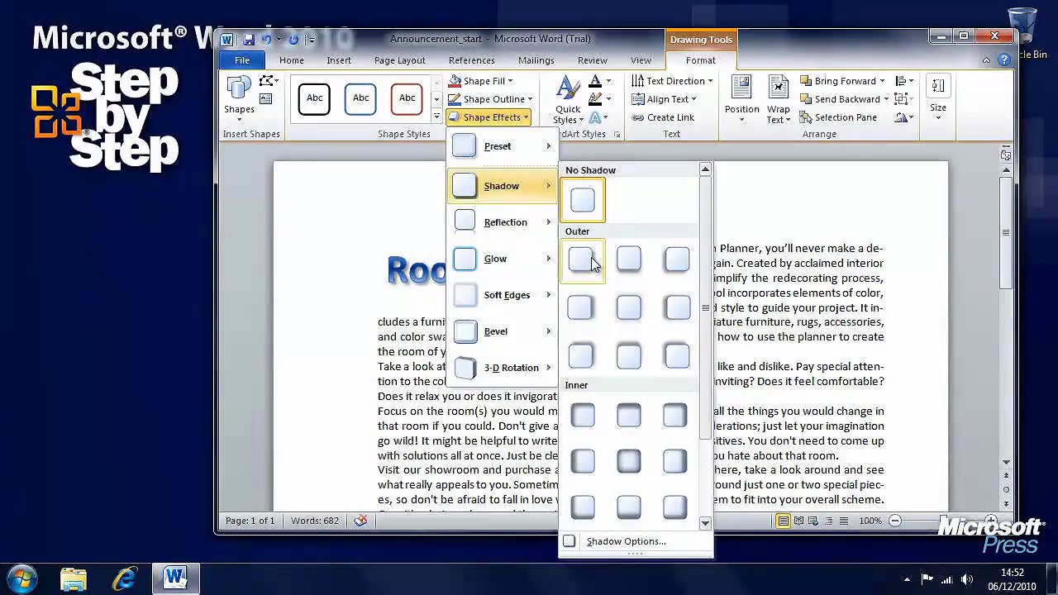
{"action": "mouse_move", "coordinate": [523, 222]}
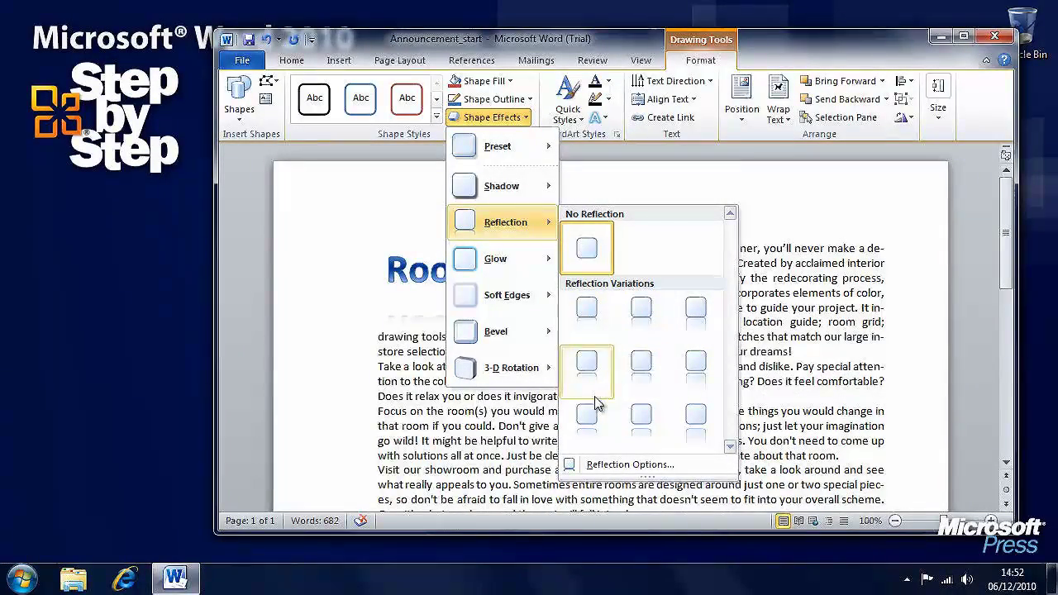
{"action": "mouse_move", "coordinate": [536, 264]}
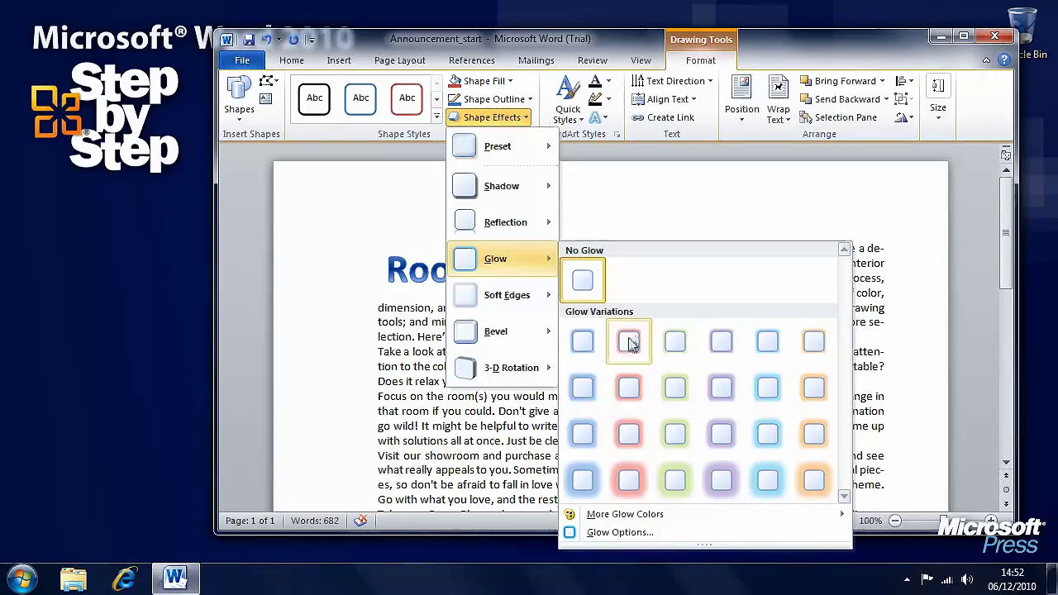
{"action": "mouse_move", "coordinate": [511, 305]}
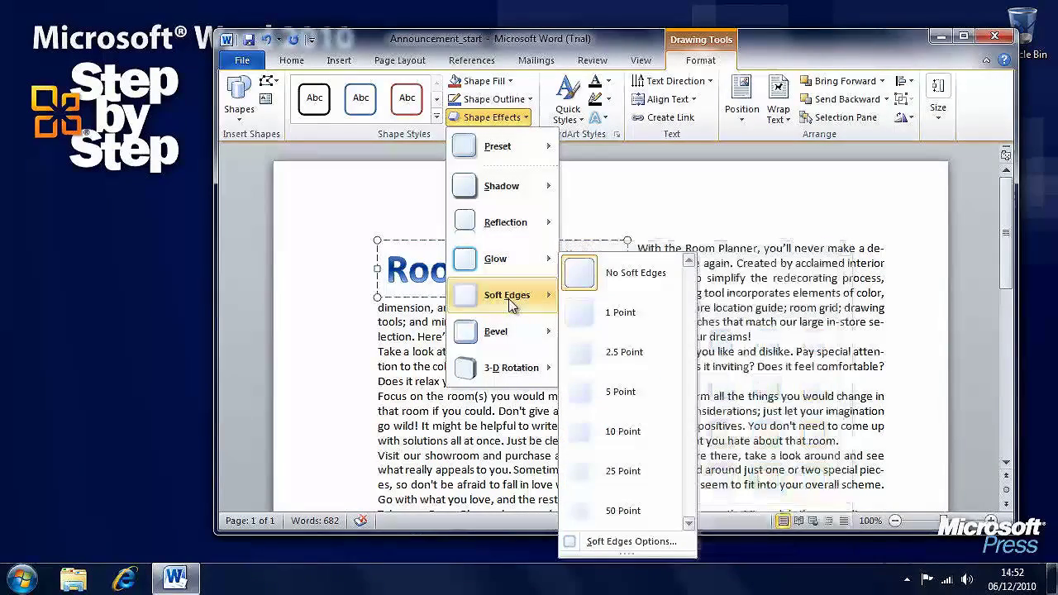
{"action": "mouse_move", "coordinate": [496, 366]}
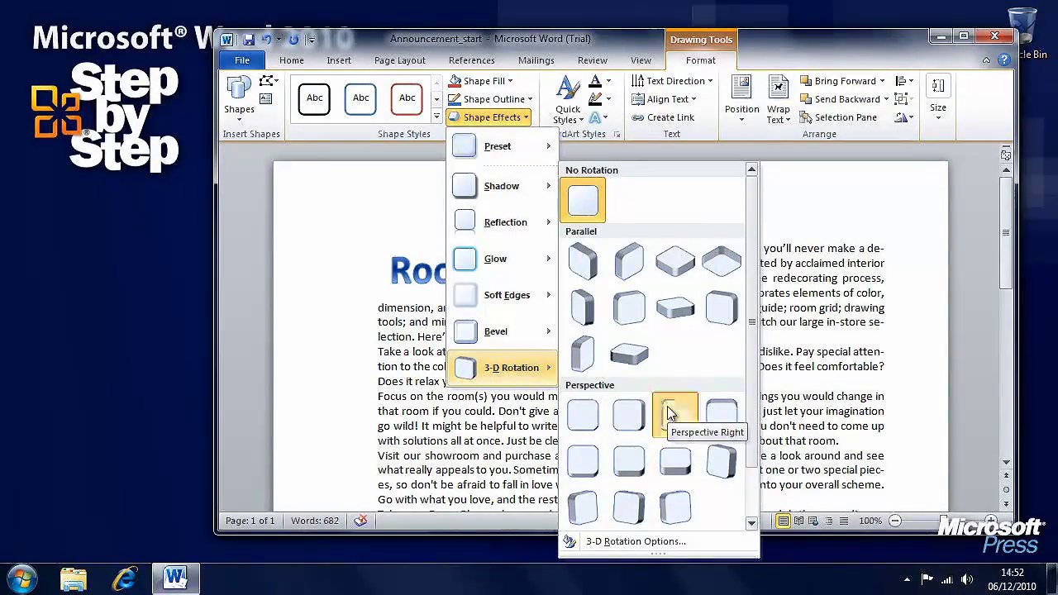
{"action": "key", "text": "Escape"}
{"action": "key", "text": "Escape"}
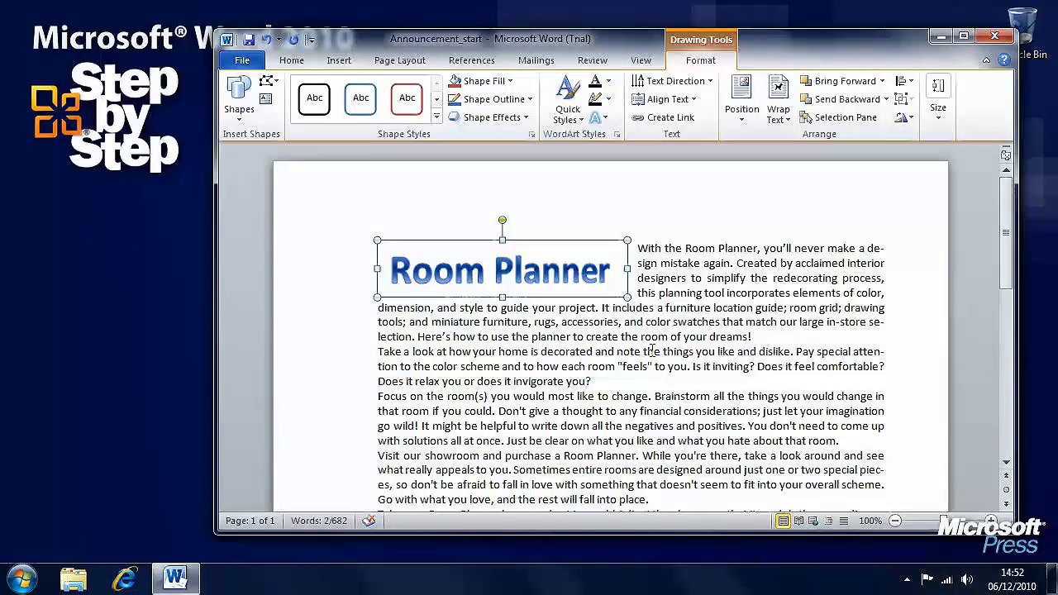
- Leave the 3-D Rotation effects unapplied and bring up the WordArt Quick Styles gallery instead
{"action": "left_click", "coordinate": [491, 117]}
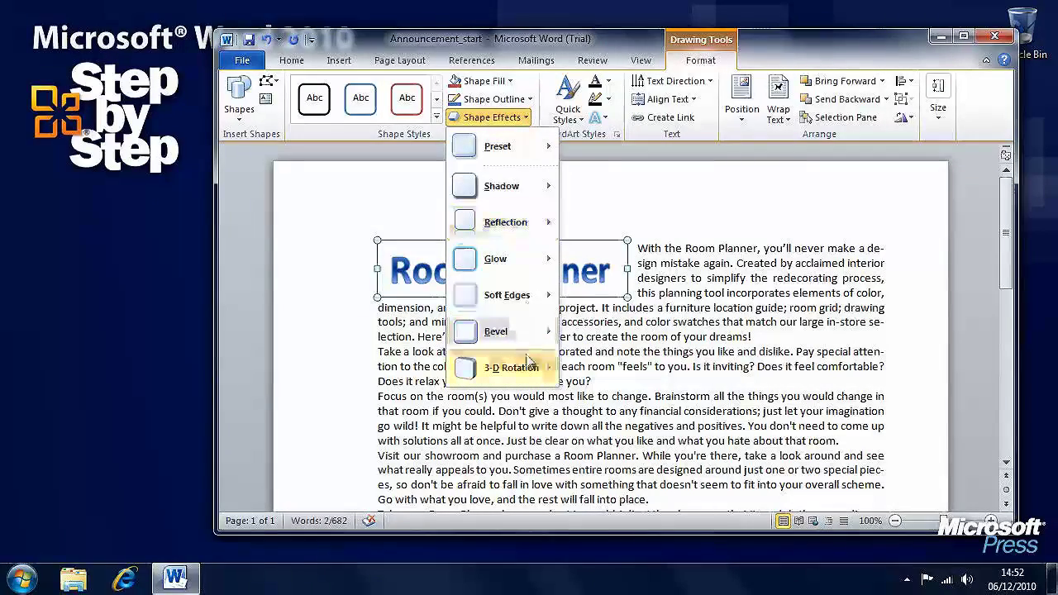
{"action": "mouse_move", "coordinate": [529, 372]}
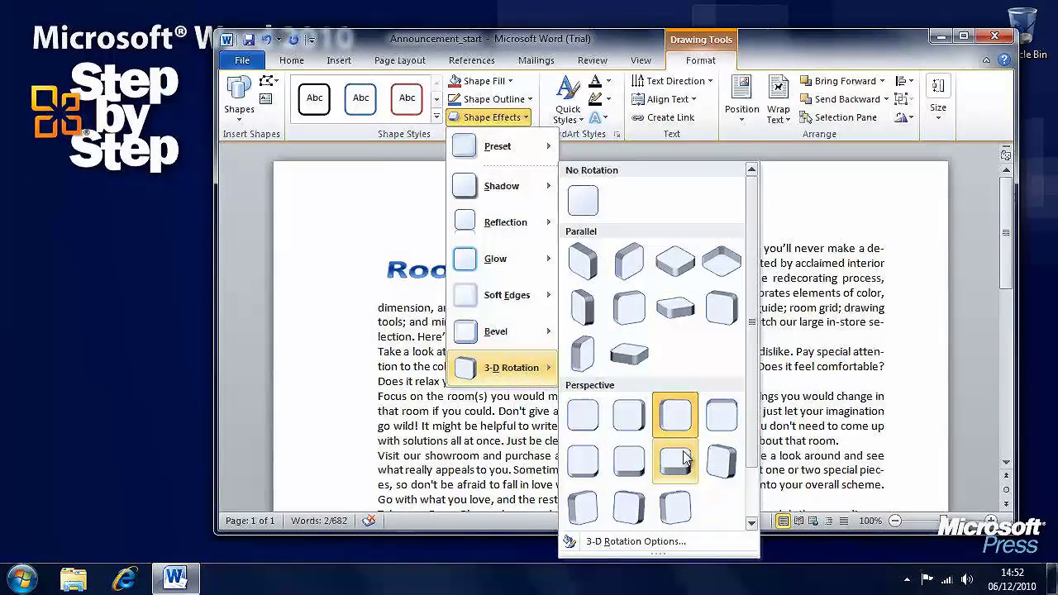
{"action": "key", "text": "Escape"}
{"action": "key", "text": "Escape"}
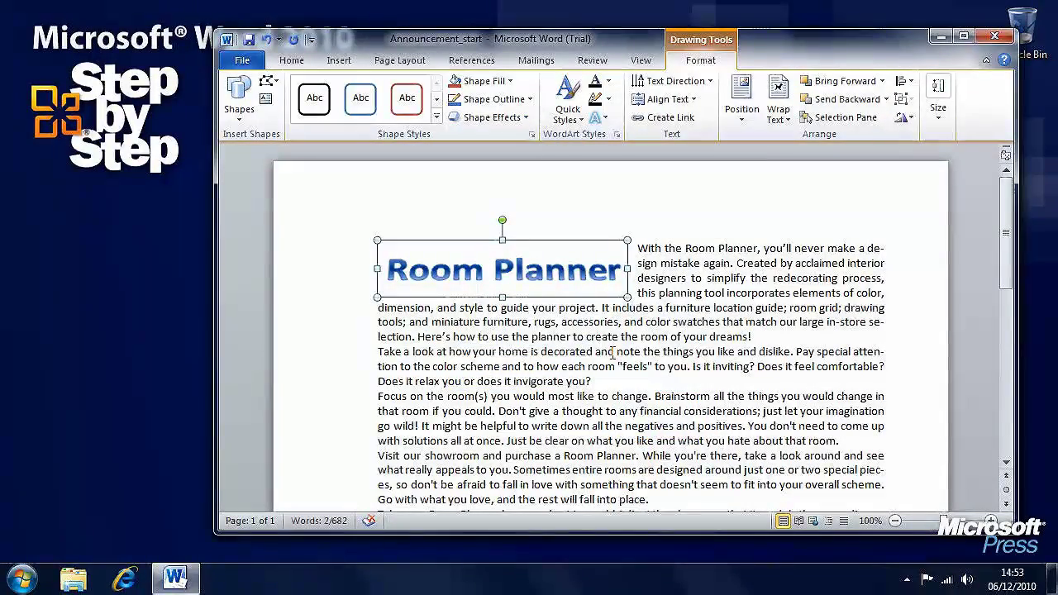
{"action": "left_click", "coordinate": [576, 116]}
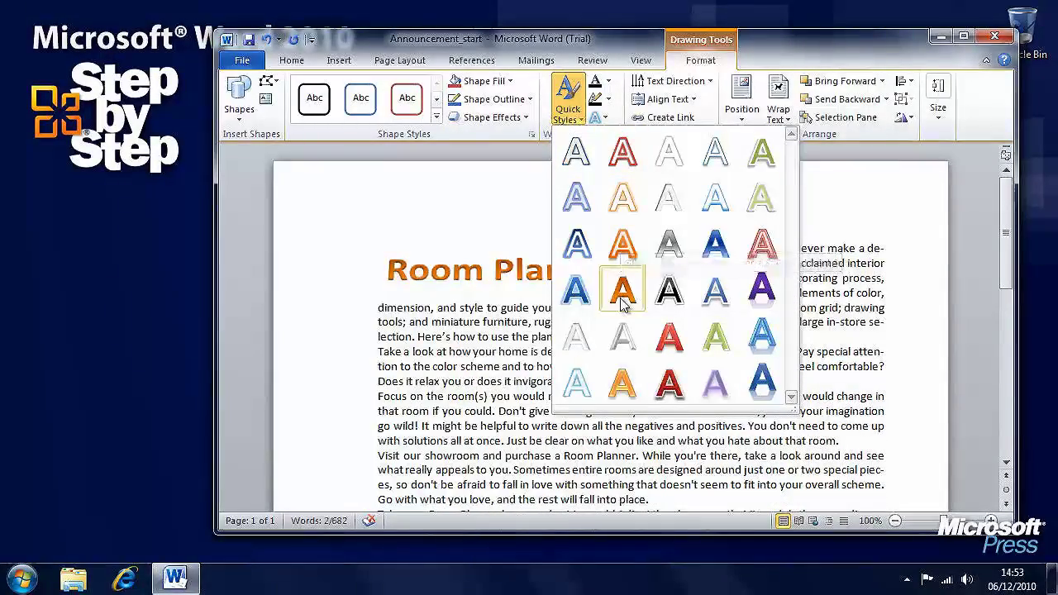
- Apply the orange WordArt Quick Style to Room Planner, leaving text fill and horizontal direction unchanged
{"action": "left_click", "coordinate": [623, 381]}
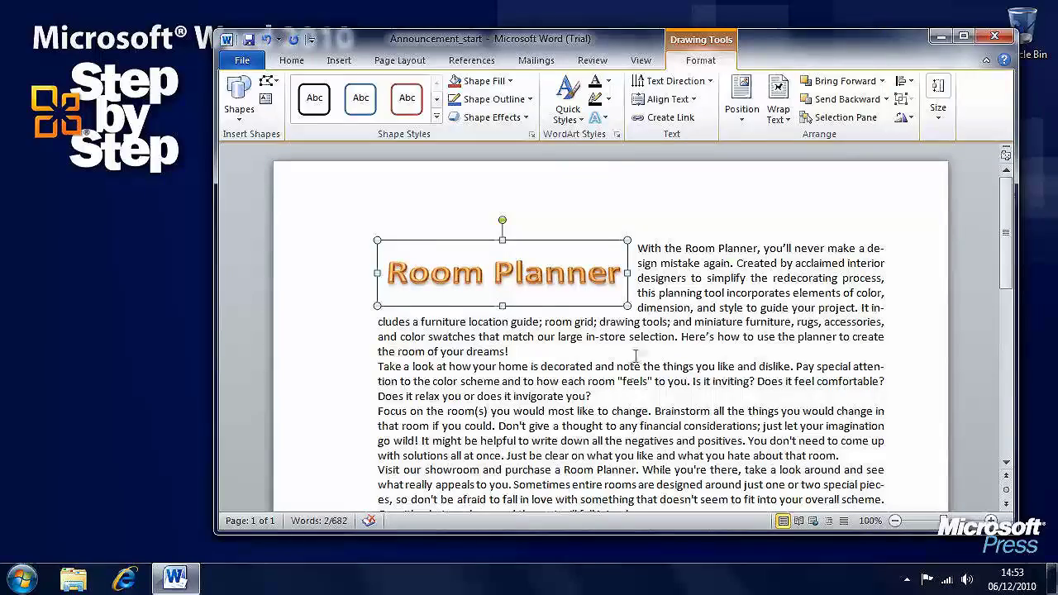
{"action": "left_click", "coordinate": [608, 81]}
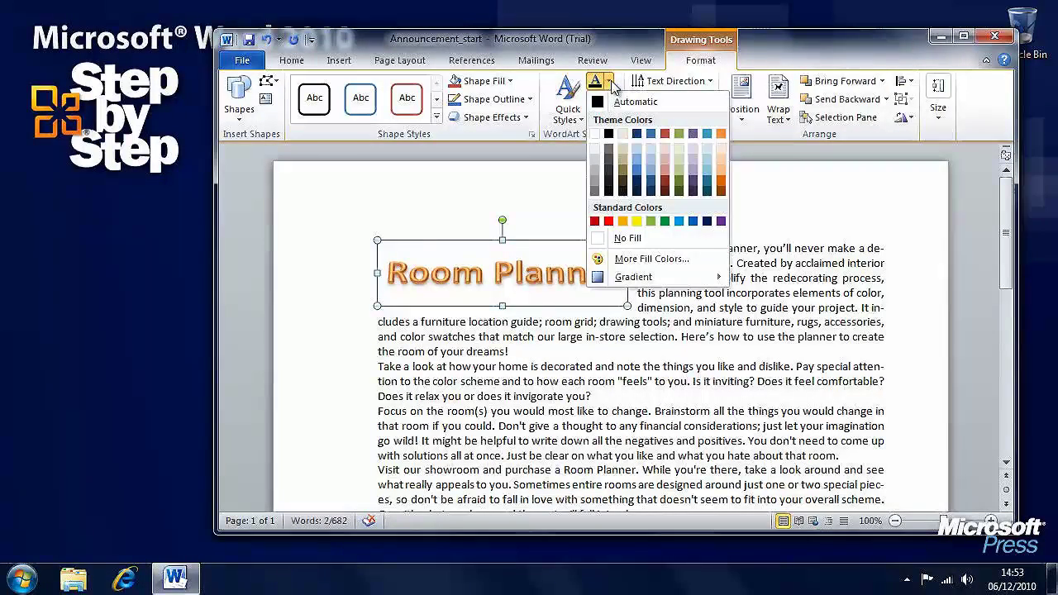
{"action": "left_click", "coordinate": [711, 83]}
{"action": "left_click", "coordinate": [710, 83]}
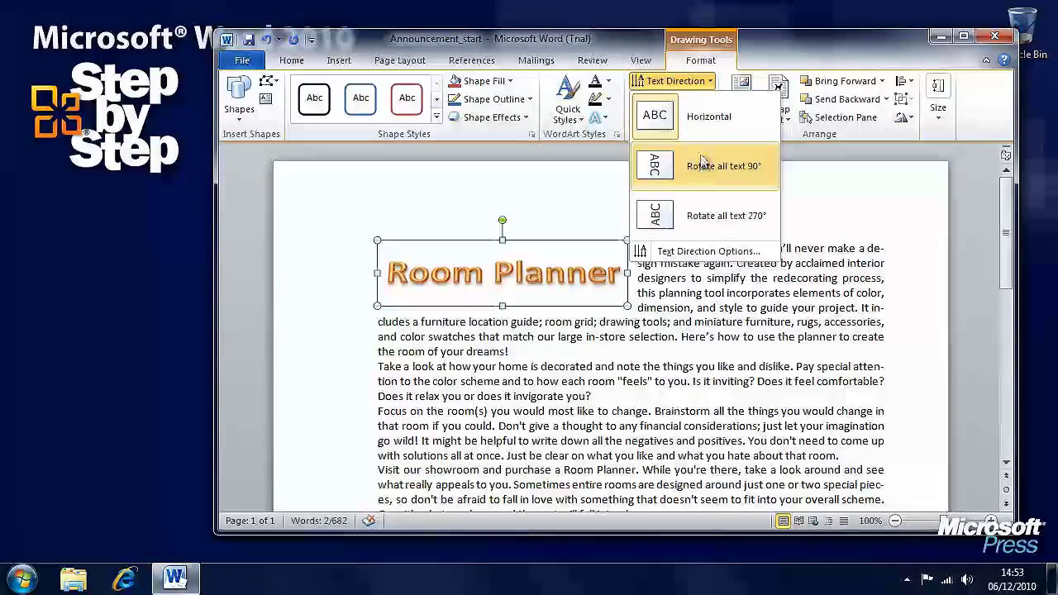
{"action": "left_click", "coordinate": [682, 82]}
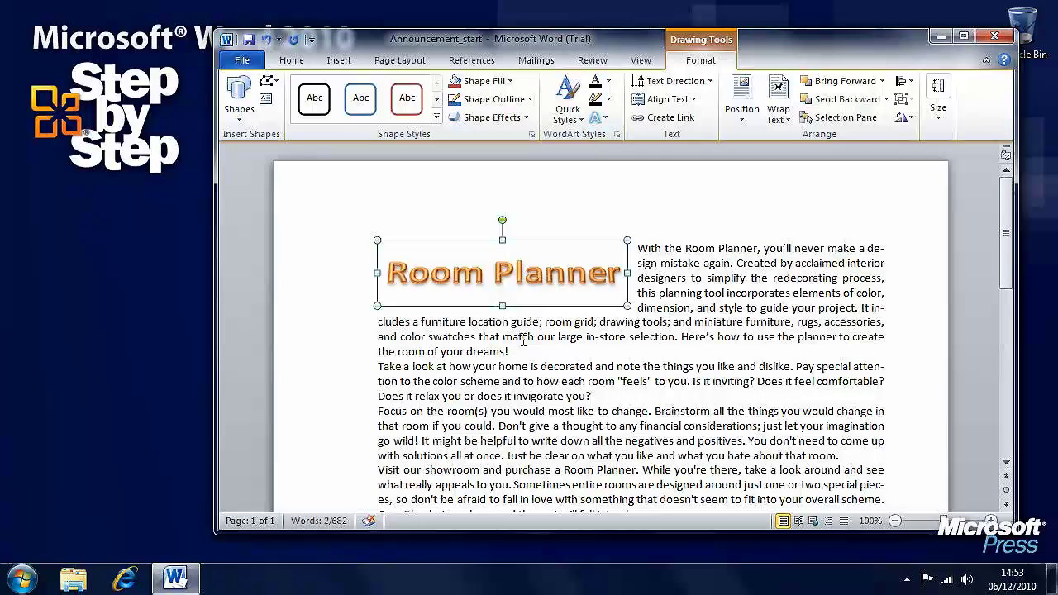
- Set the WordArt's 3-D Rotation to No Rotation and deselect it to view the heading
{"action": "left_click", "coordinate": [525, 117]}
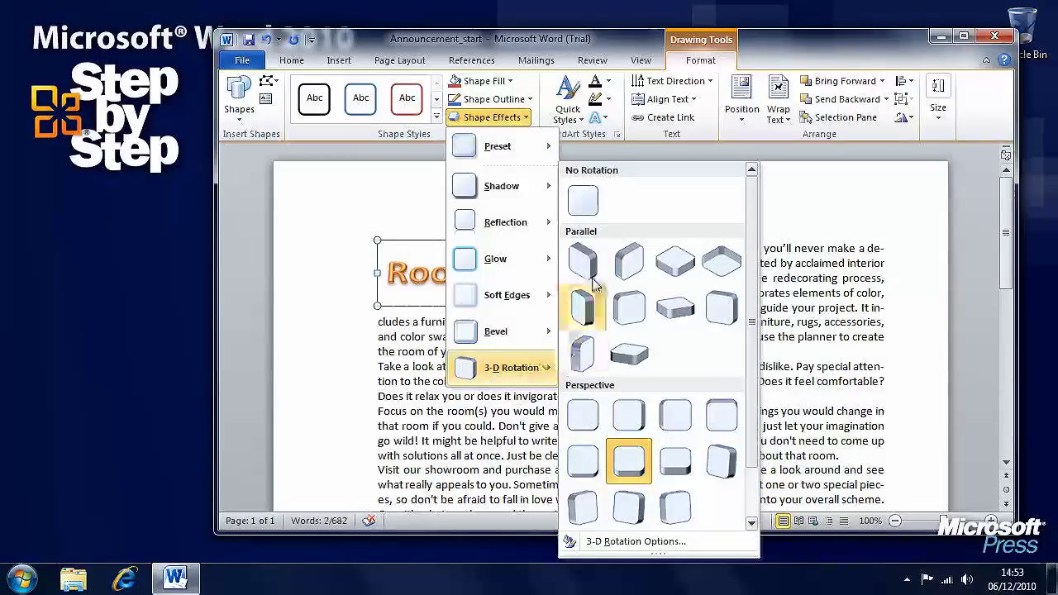
{"action": "left_click", "coordinate": [583, 205]}
{"action": "left_click", "coordinate": [683, 328]}
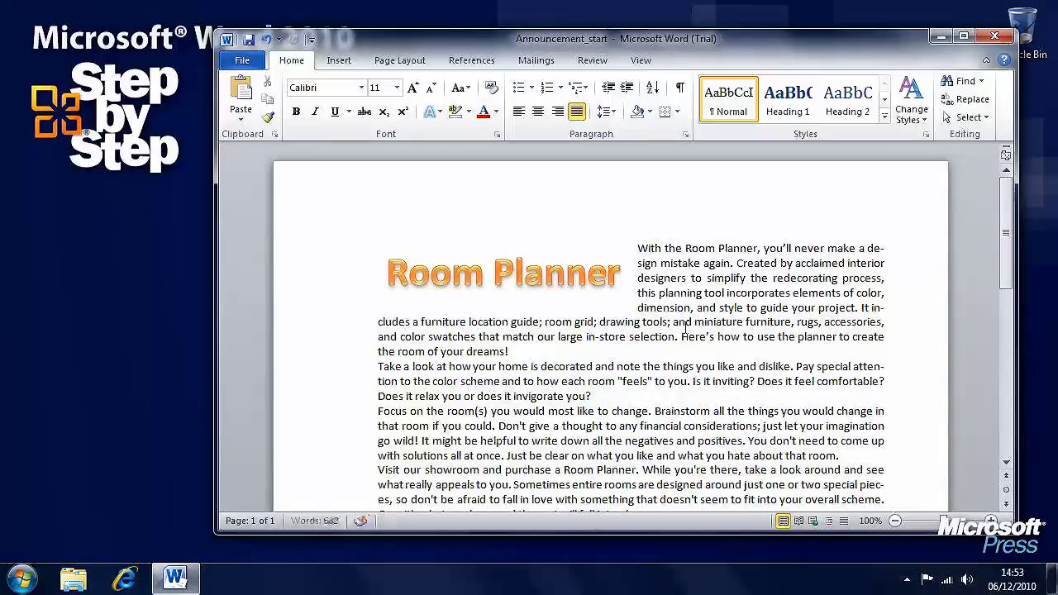